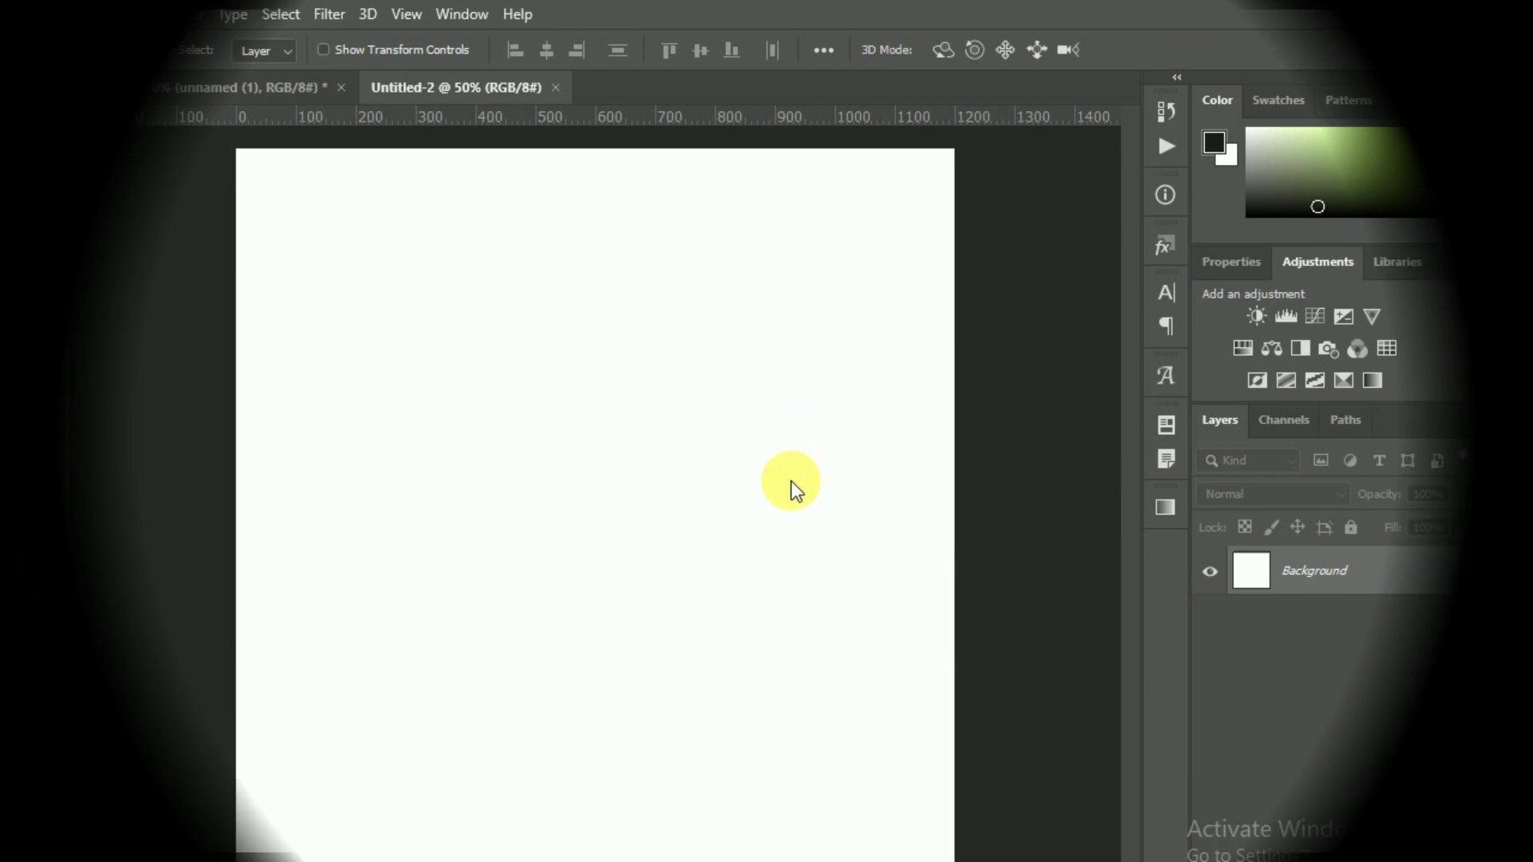
- Create a new blank document and unlock its Background layer into Layer 0
click(52, 14)
click(73, 49)
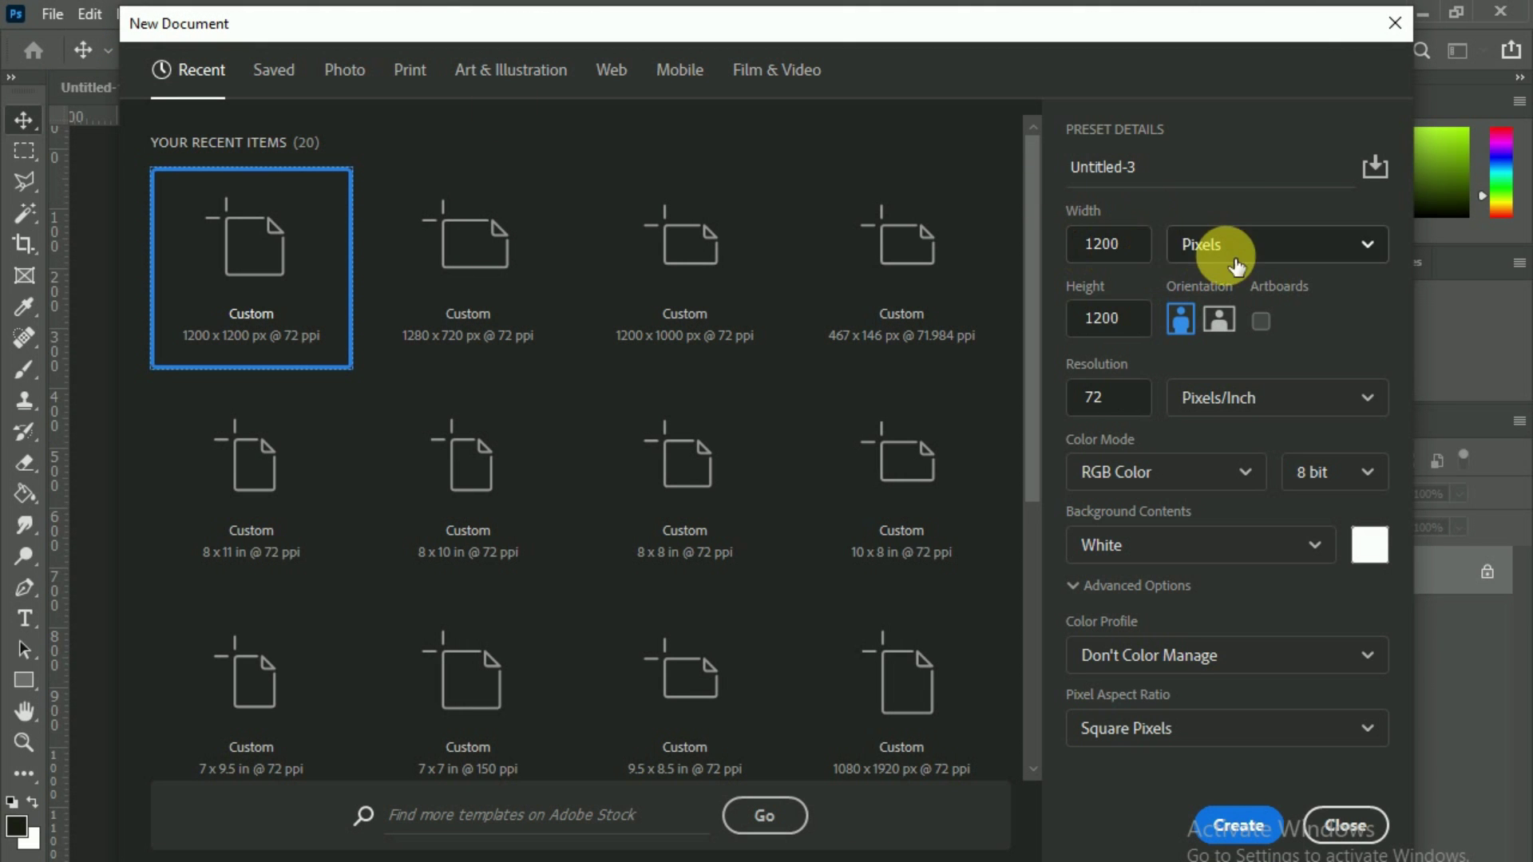
click(1238, 824)
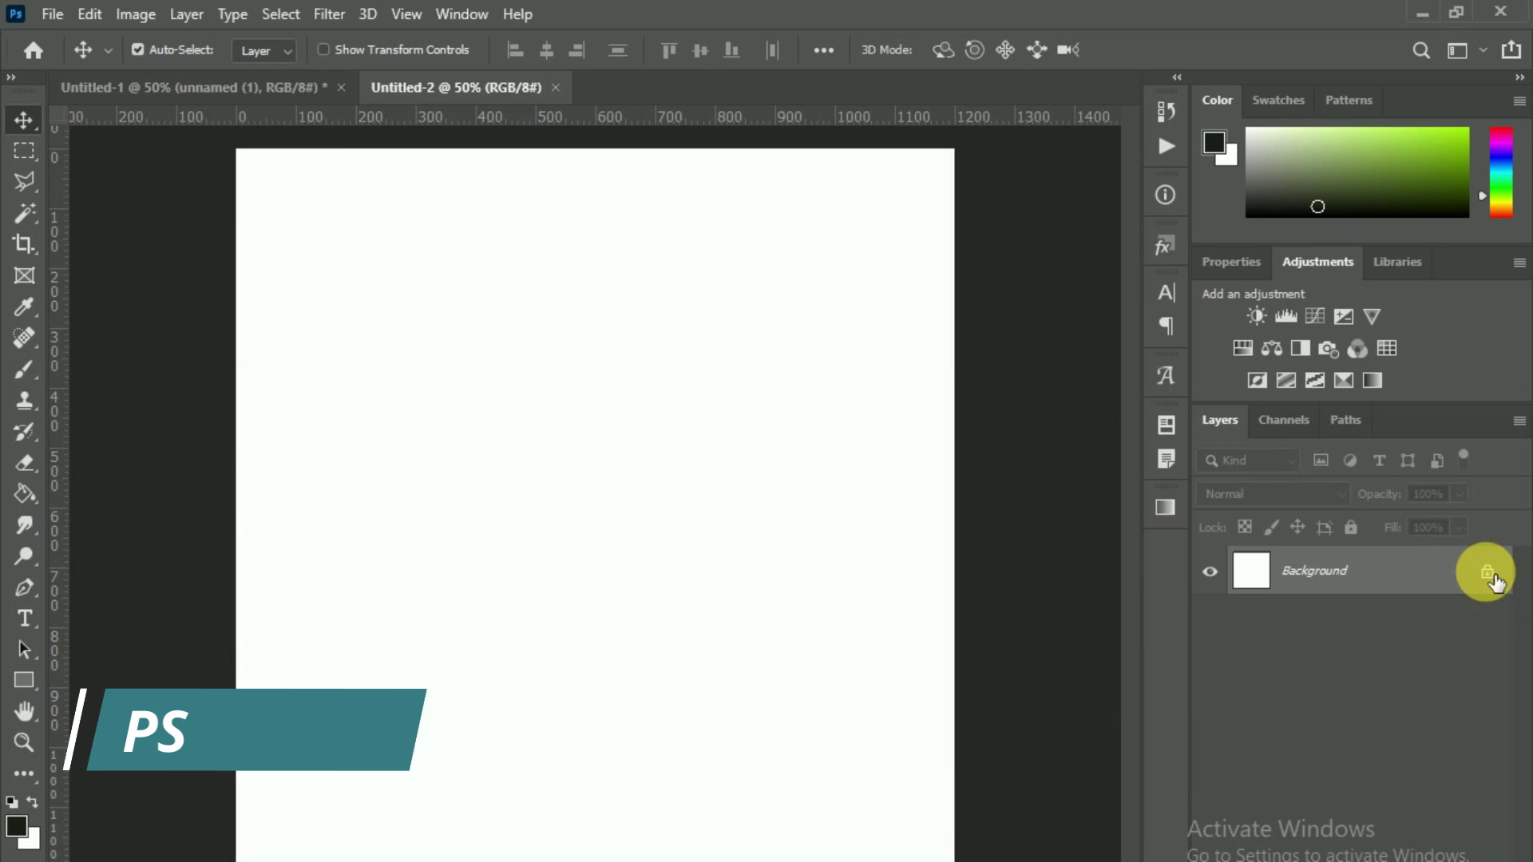
click(1487, 572)
click(1357, 854)
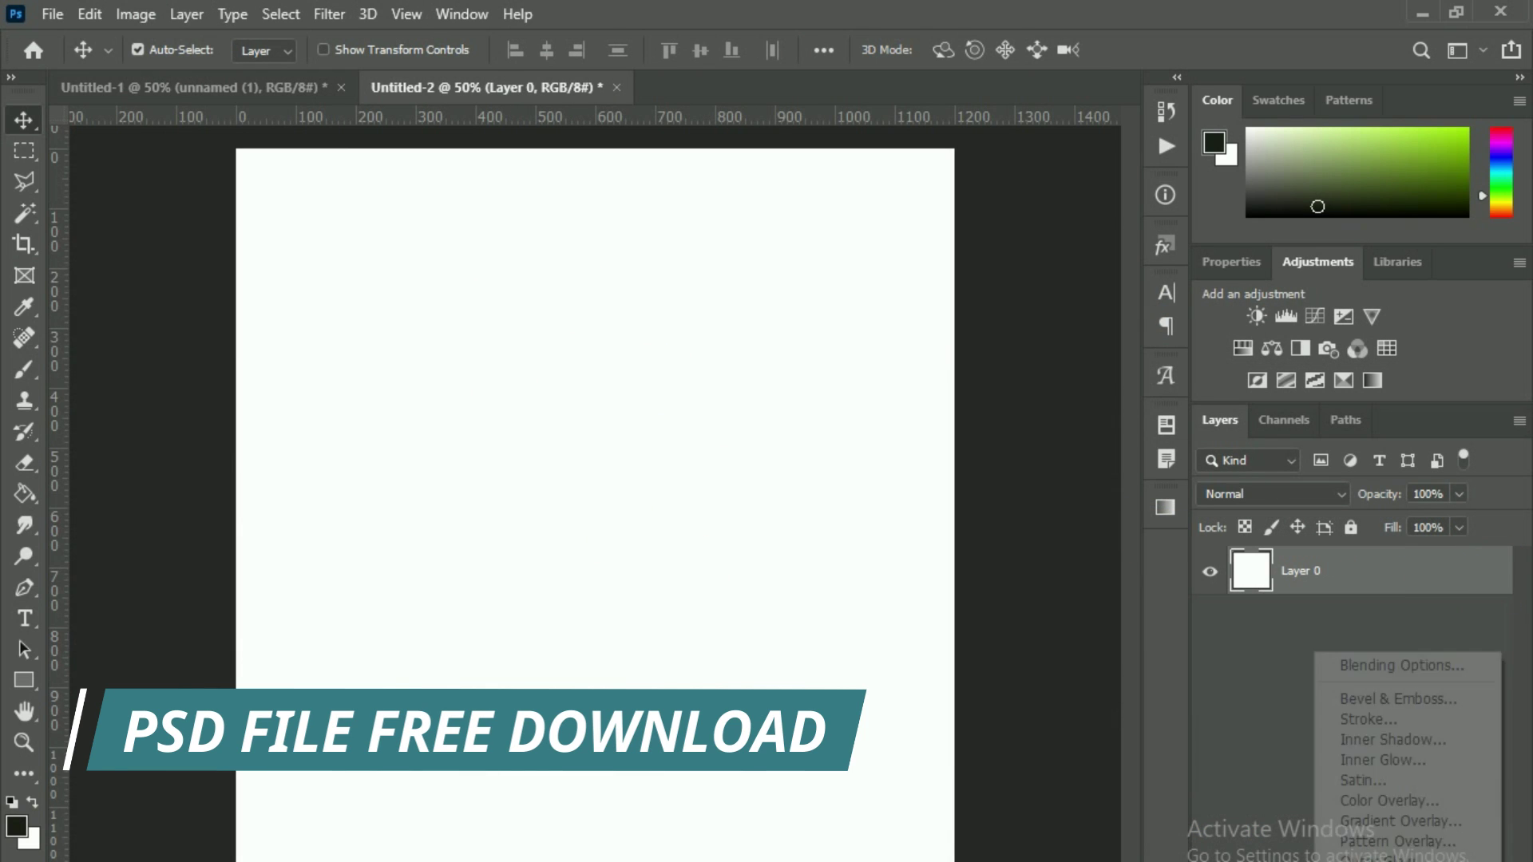
- Add a Gradient Overlay to Layer 0 with the style set to Linear
click(1406, 826)
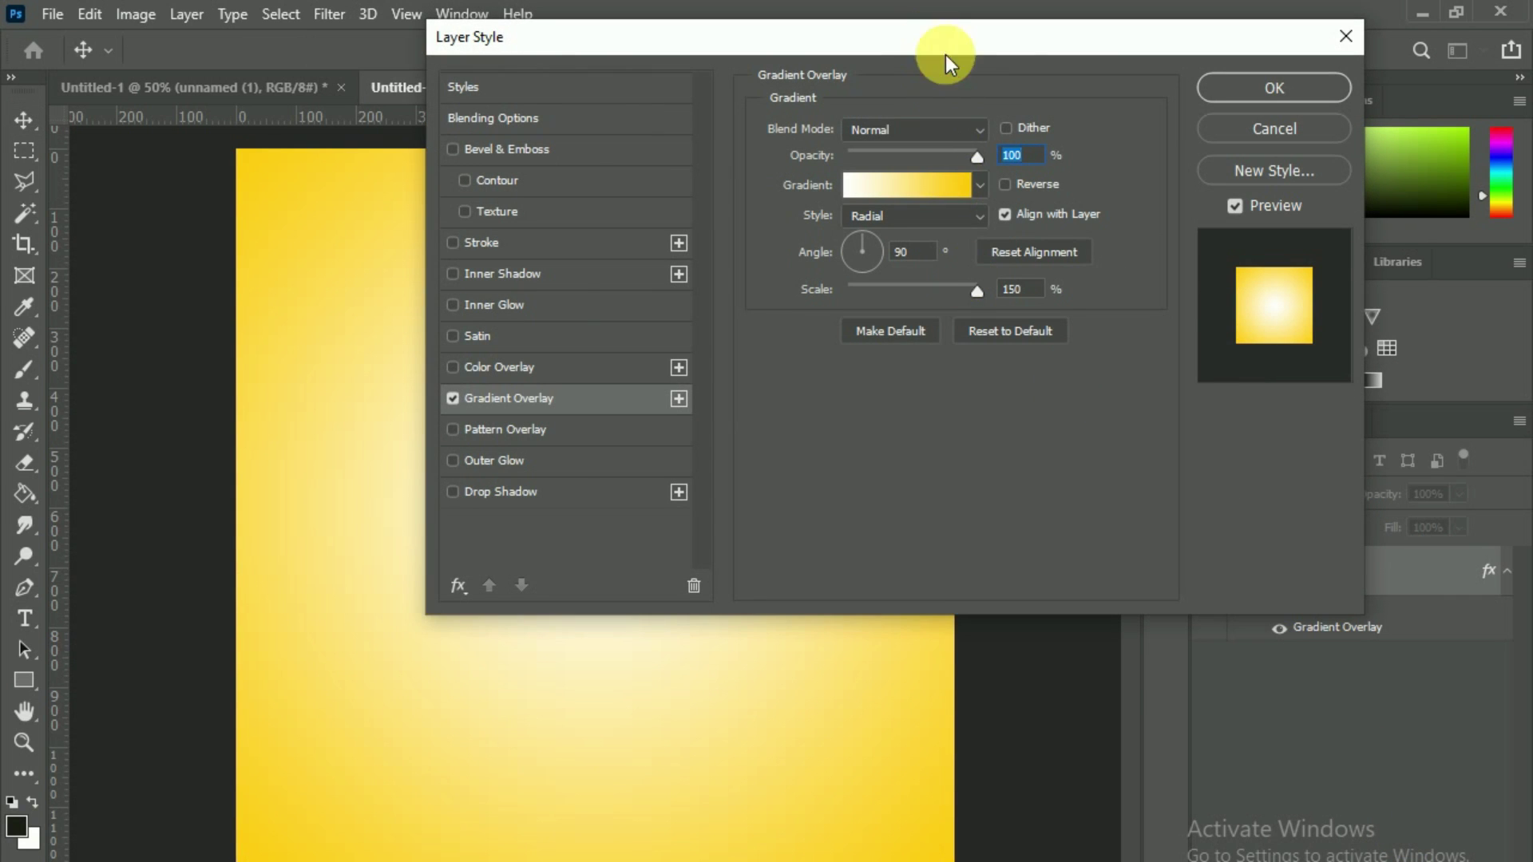
drag(945, 54, 1141, 105)
click(1170, 282)
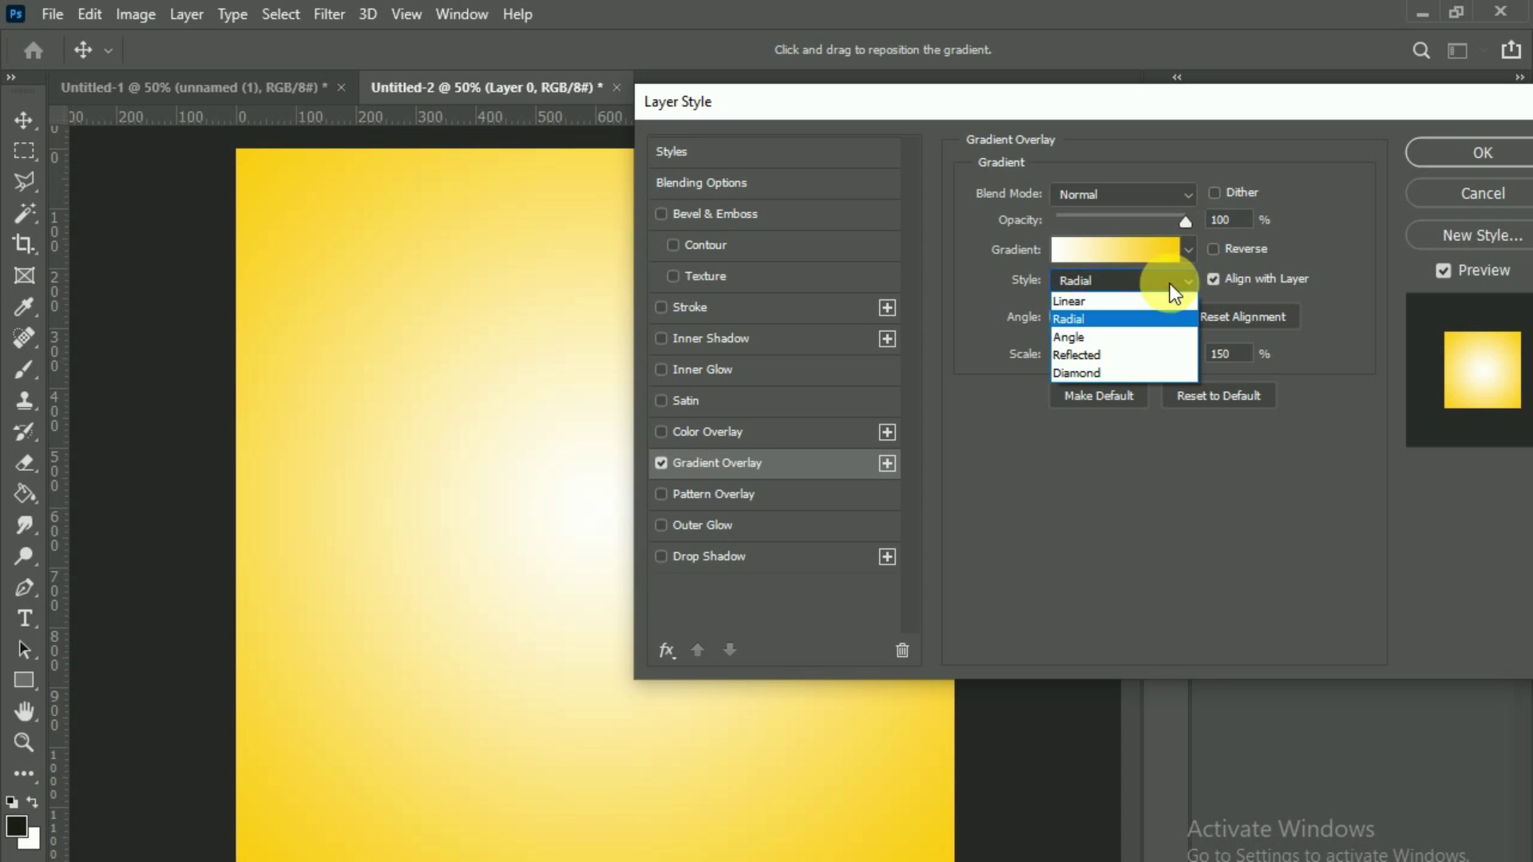
click(1094, 298)
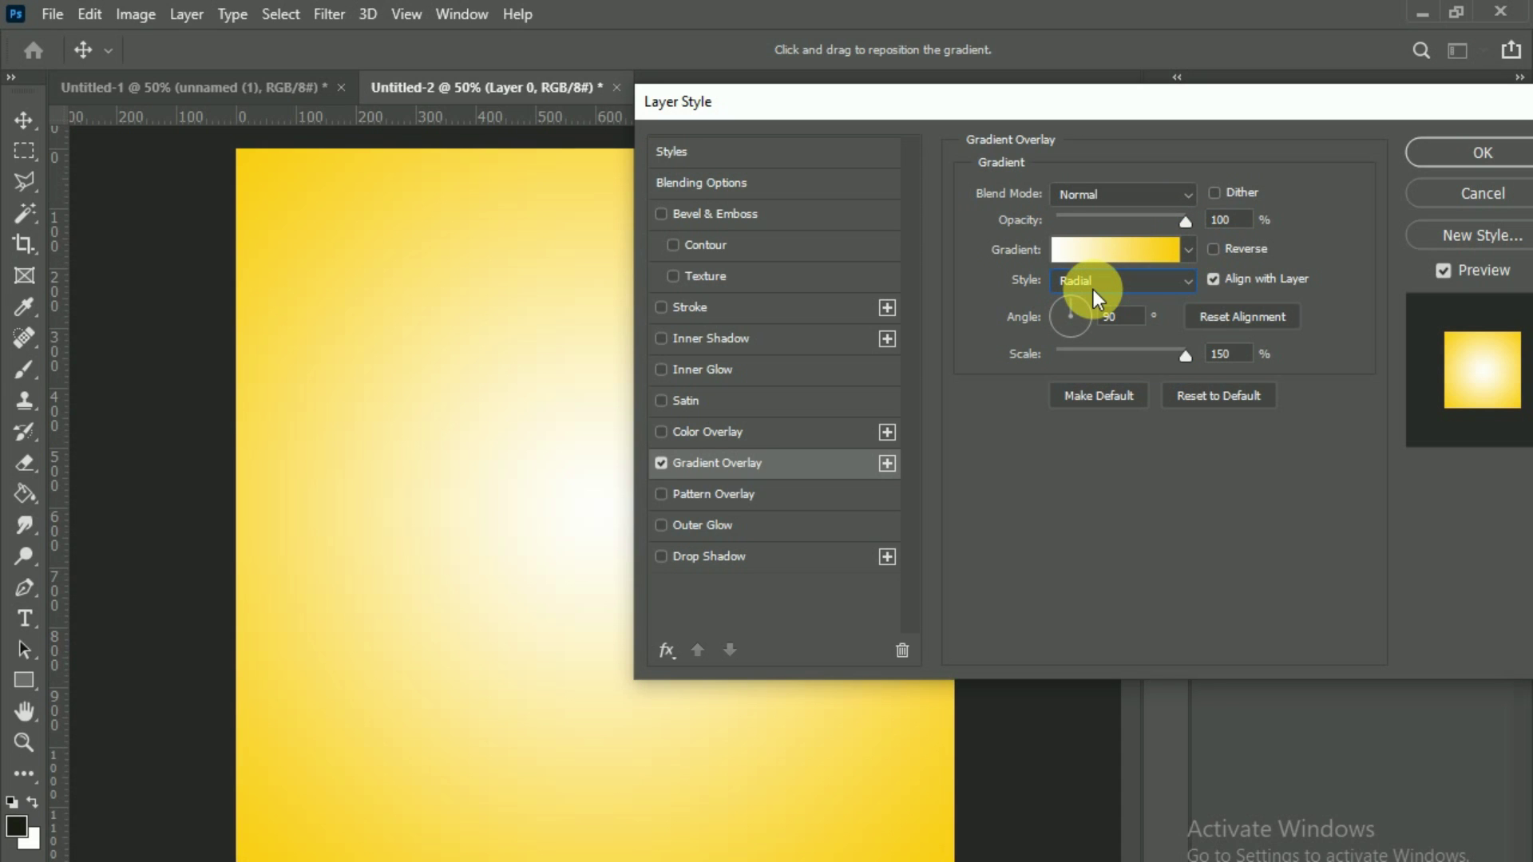
click(1103, 281)
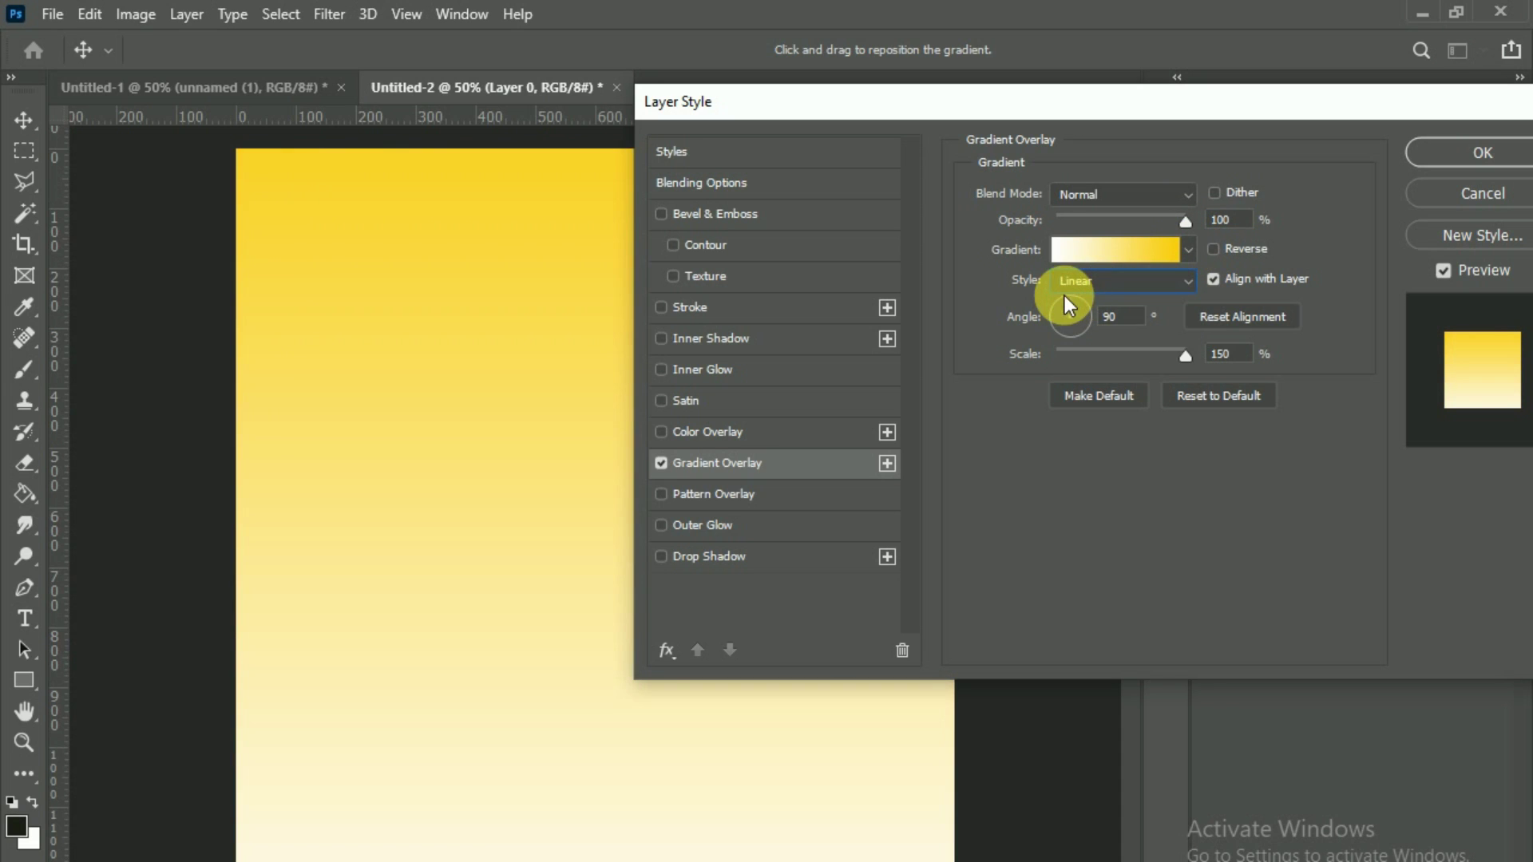
click(1156, 254)
- Set the gradient's end colour stop to a mid brown
click(1464, 548)
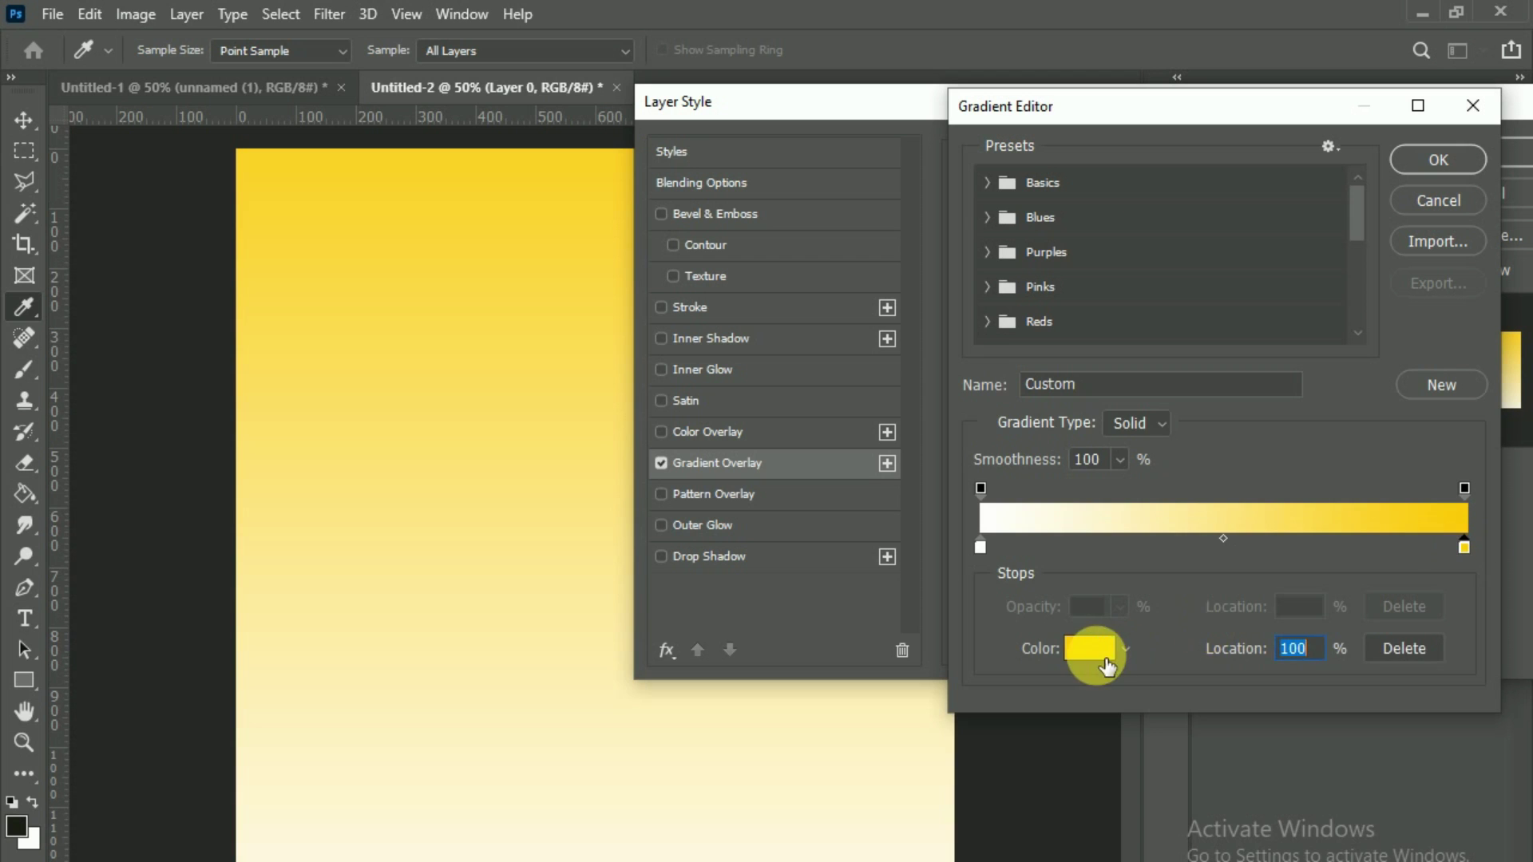
click(1106, 664)
click(1180, 765)
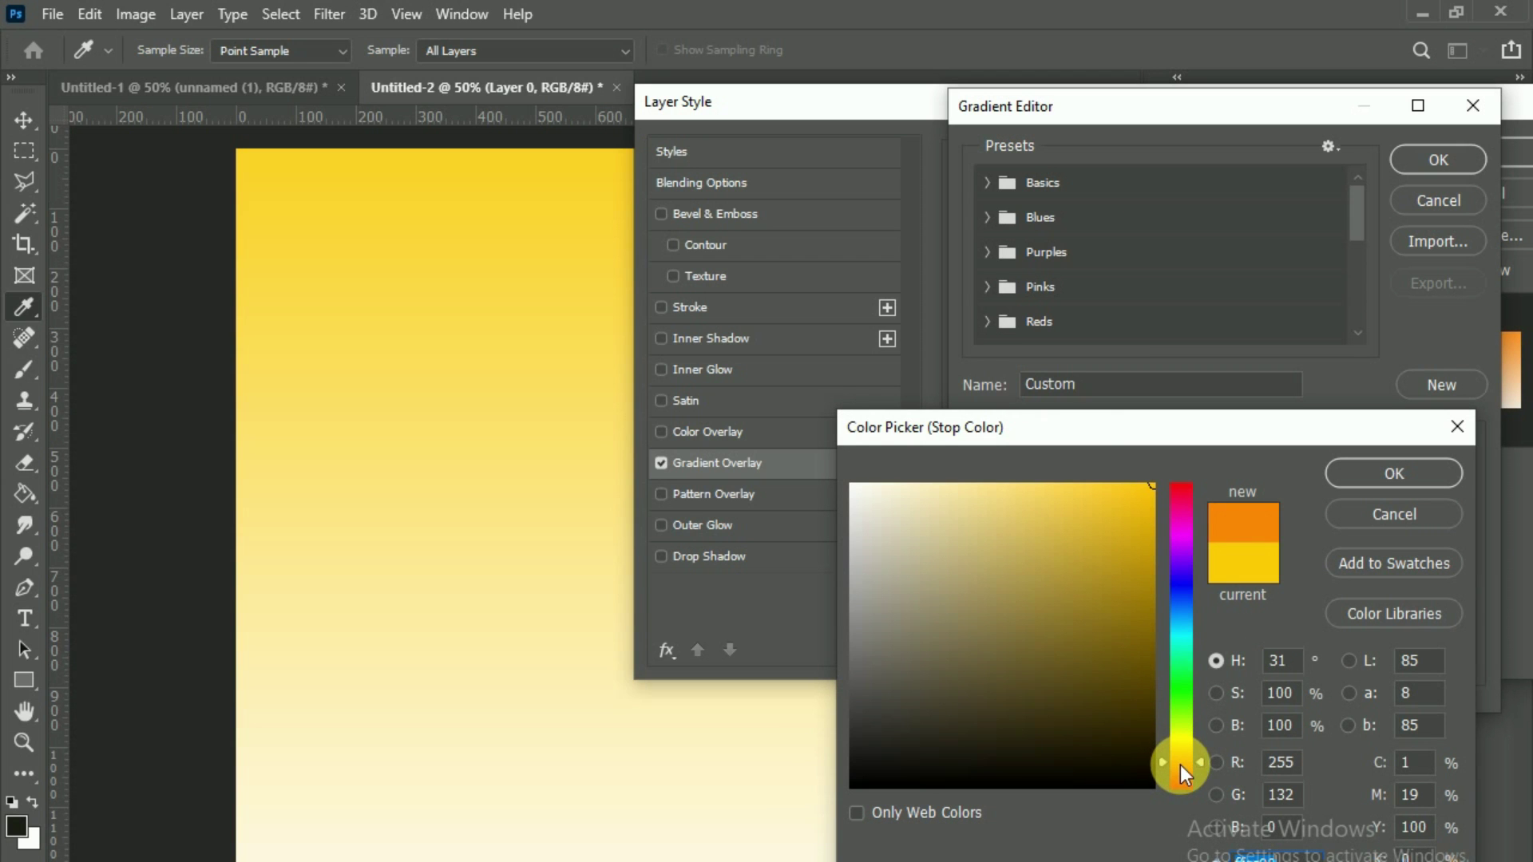
click(954, 570)
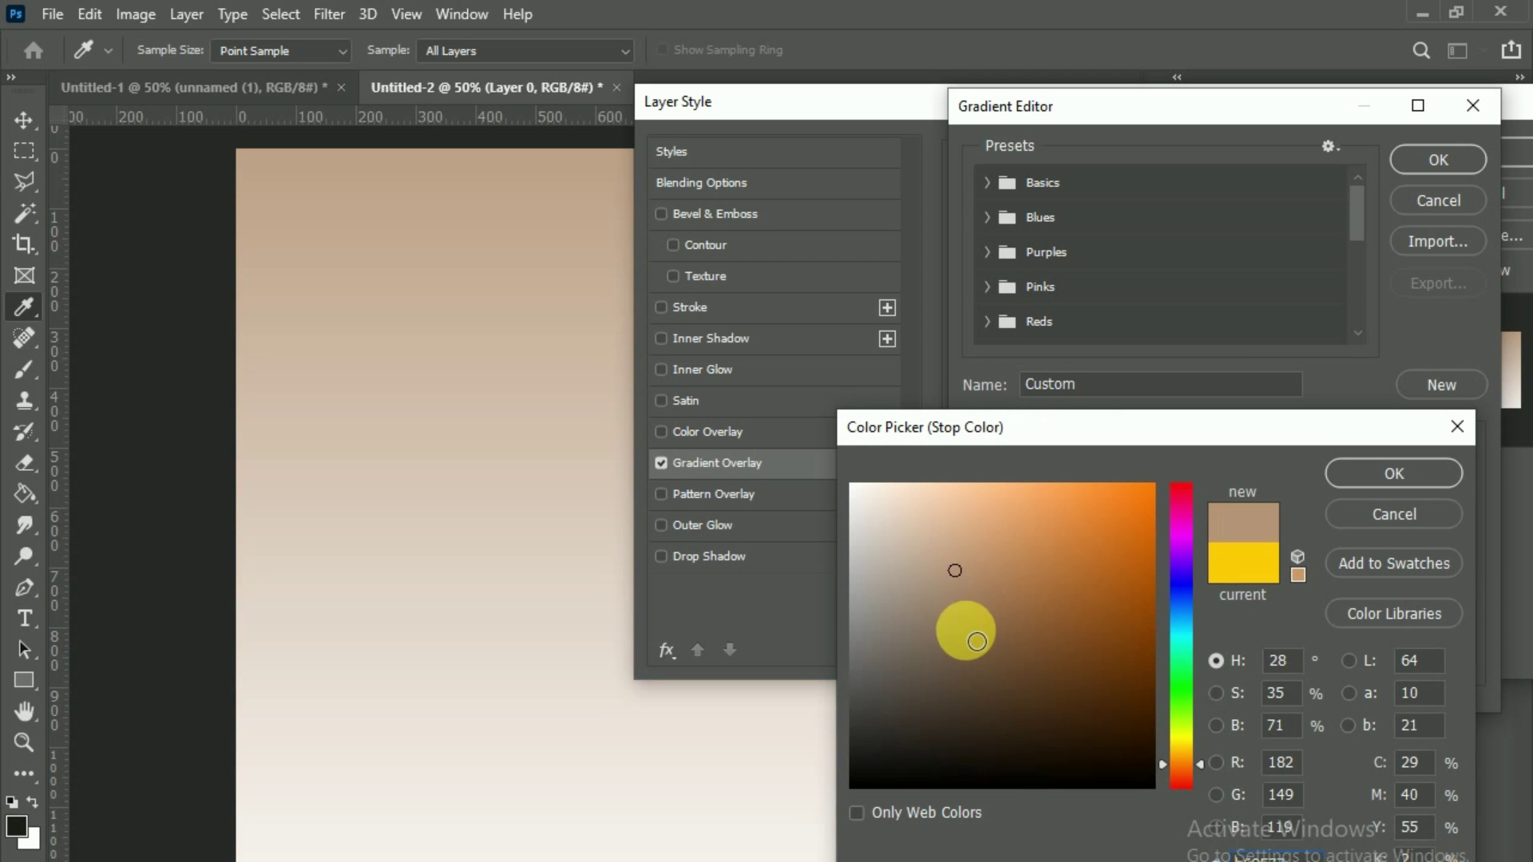
click(965, 630)
click(995, 612)
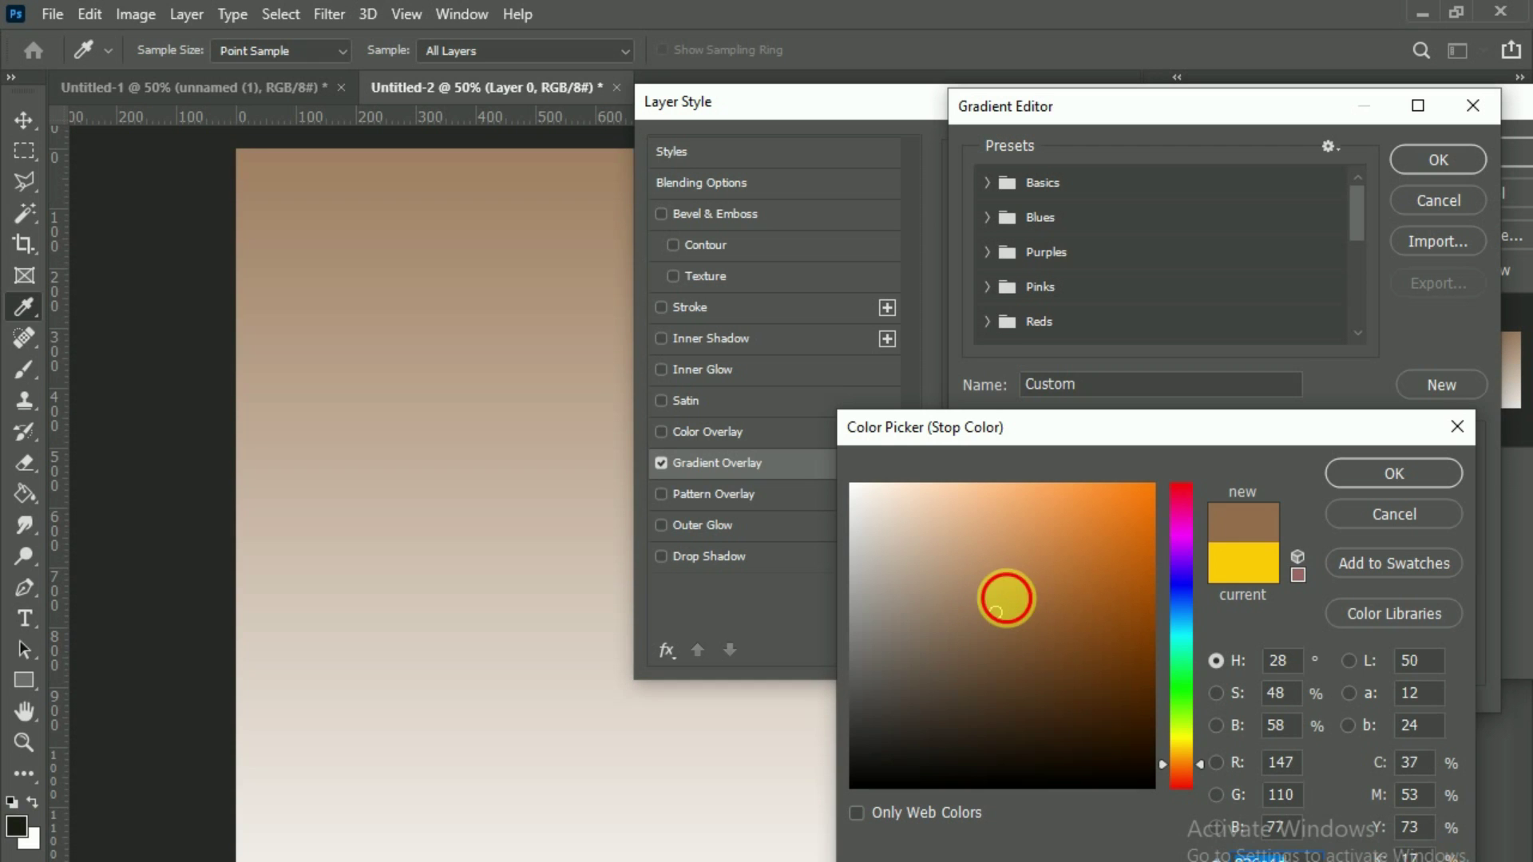
drag(1006, 599, 1015, 621)
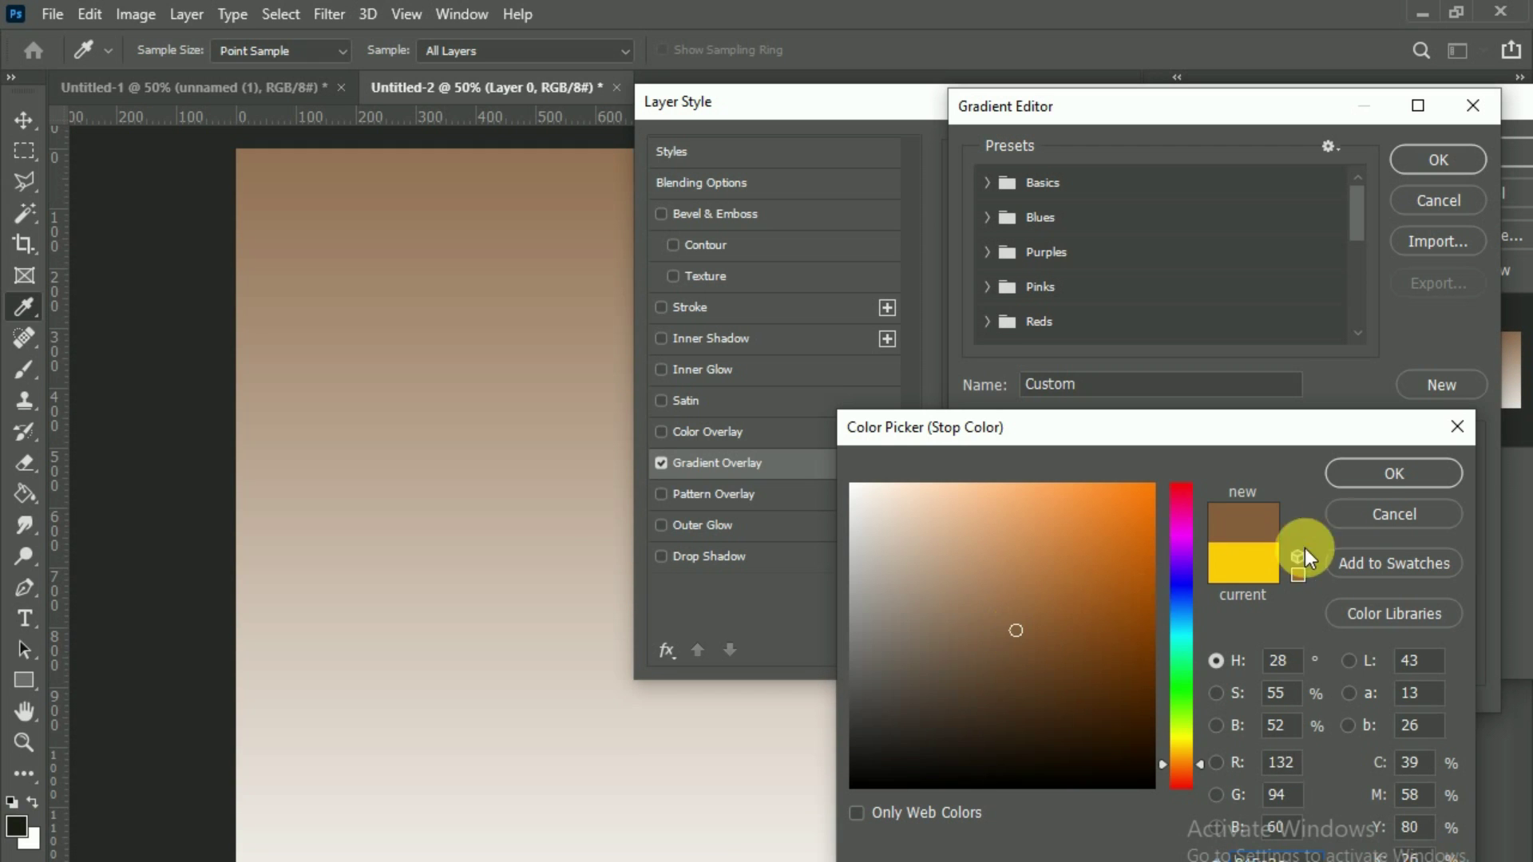
click(1367, 477)
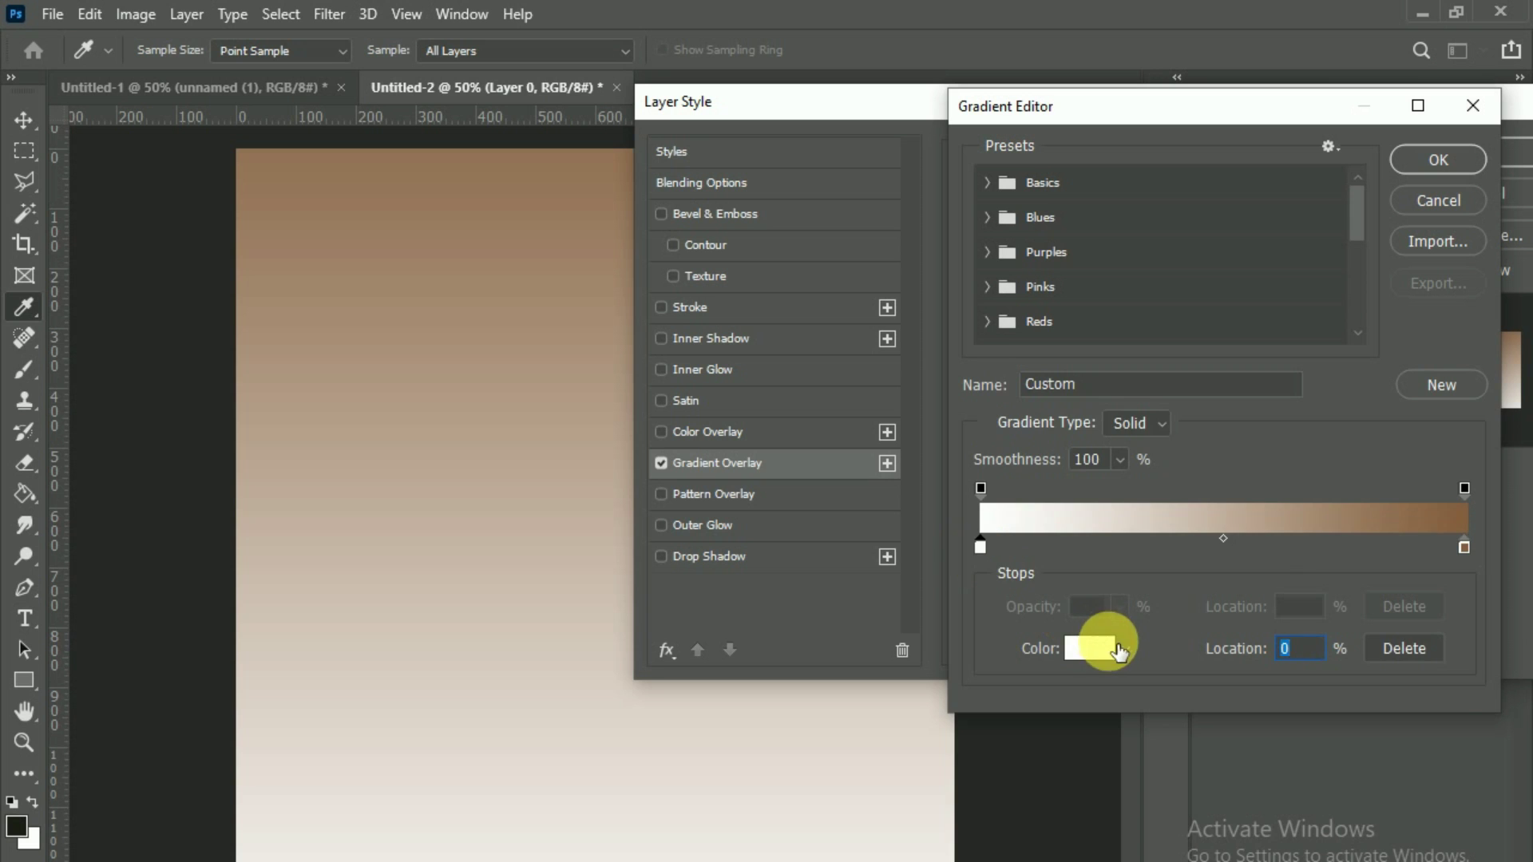
- Set the start colour stop to a very dark brown and accept the gradient
click(1114, 646)
click(1180, 754)
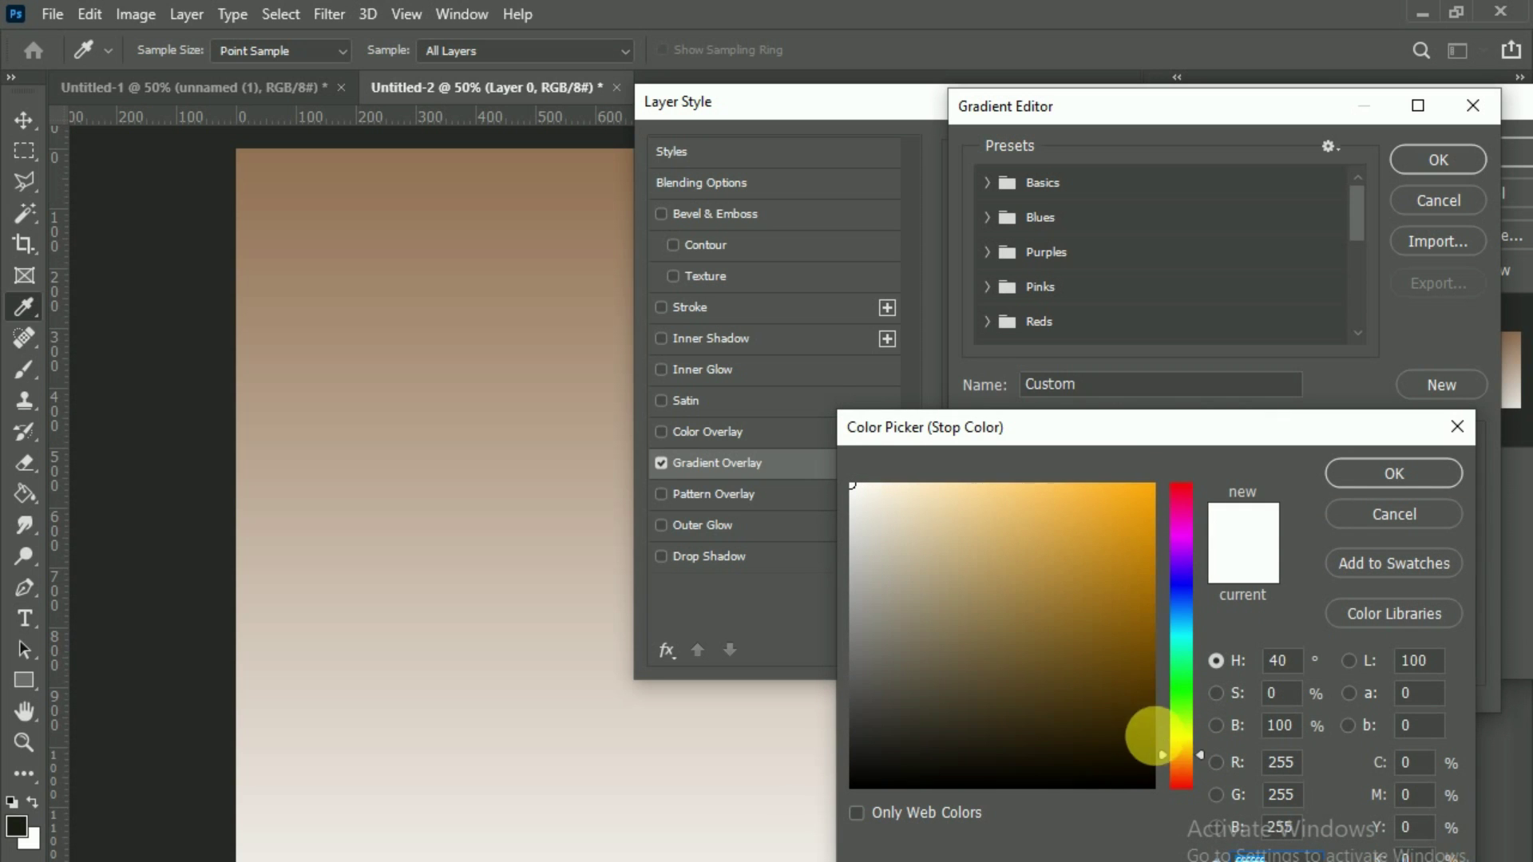
click(1148, 725)
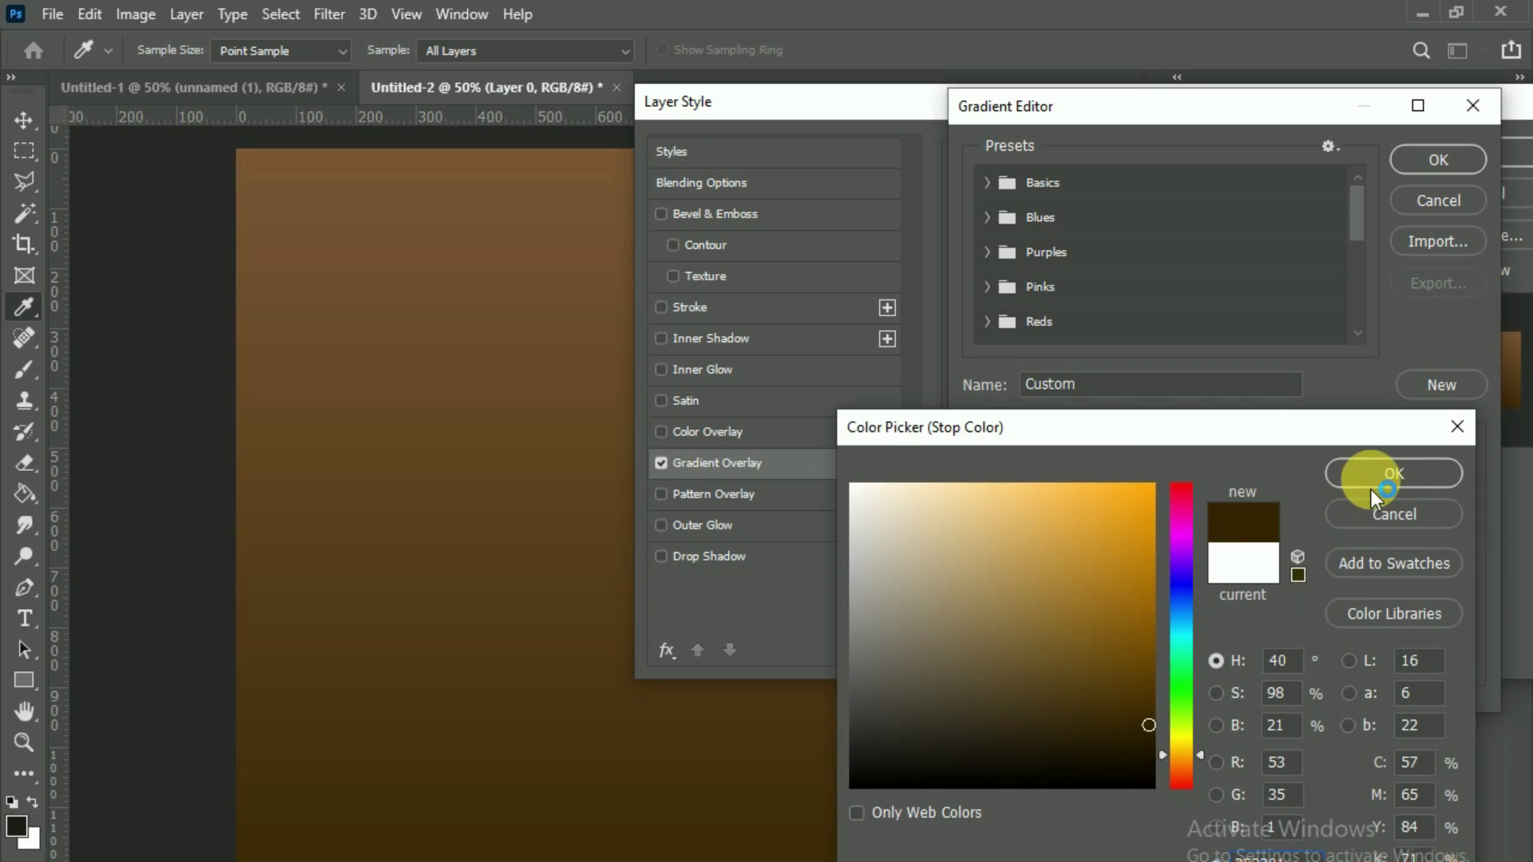
click(1371, 490)
click(1434, 152)
- Apply the gradient overlay, add a new empty Layer 1, and choose the Brush Tool
click(1445, 160)
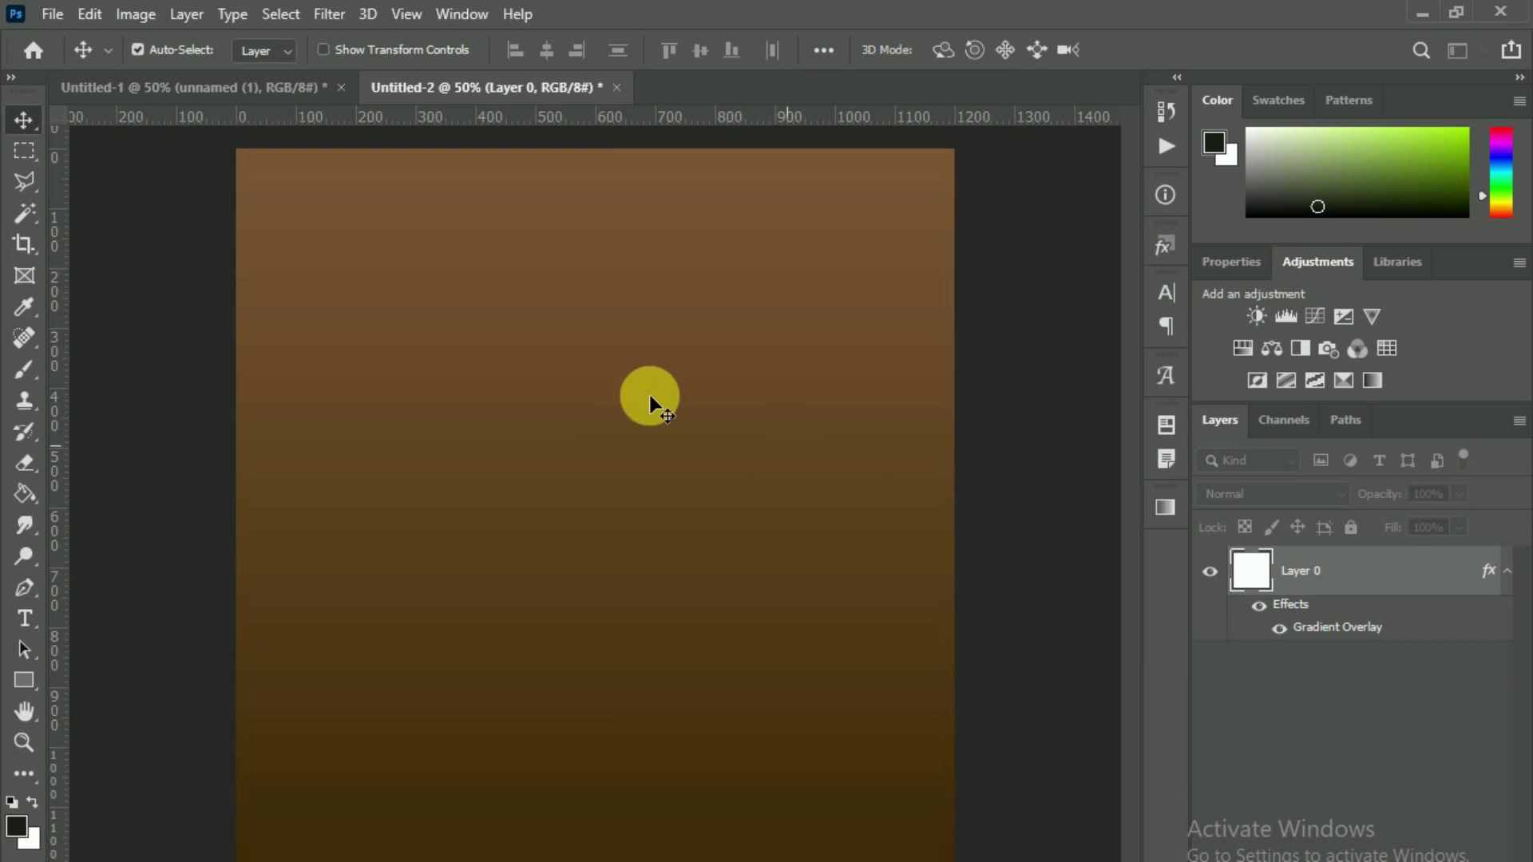
click(1453, 859)
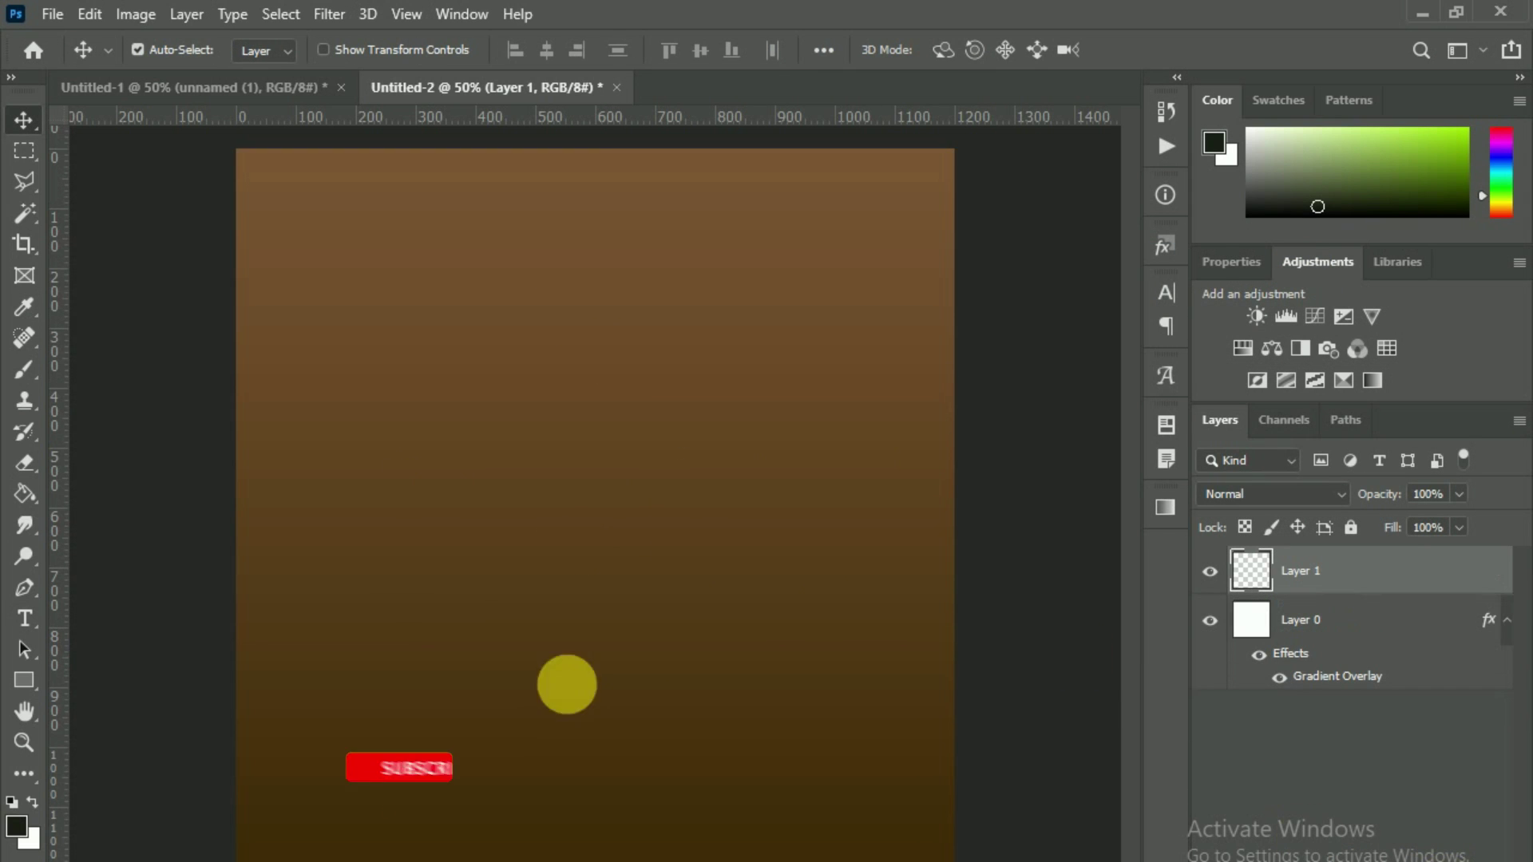
right_click(11, 371)
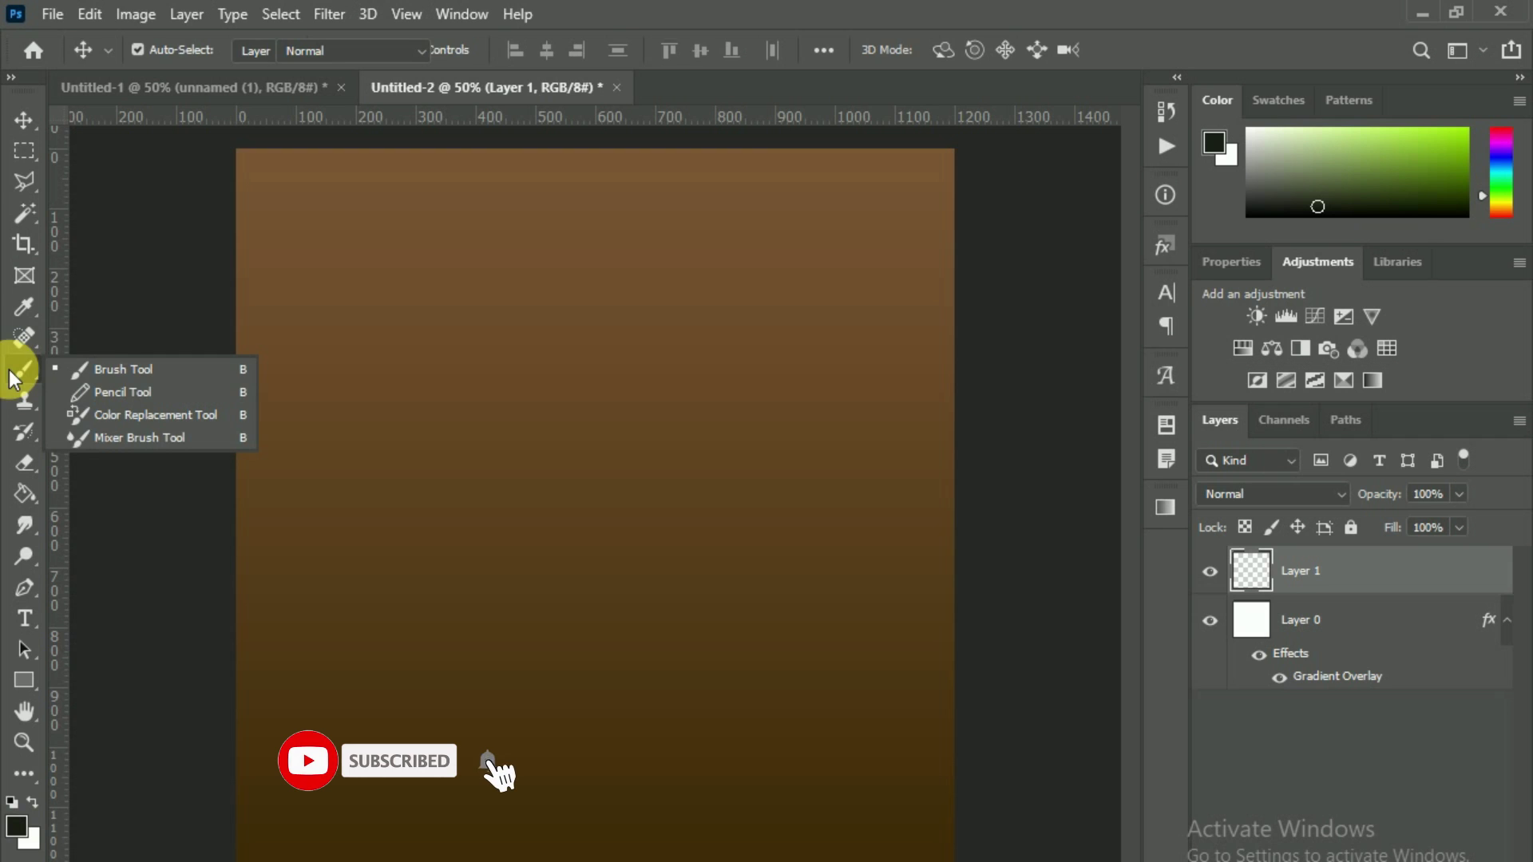
click(113, 370)
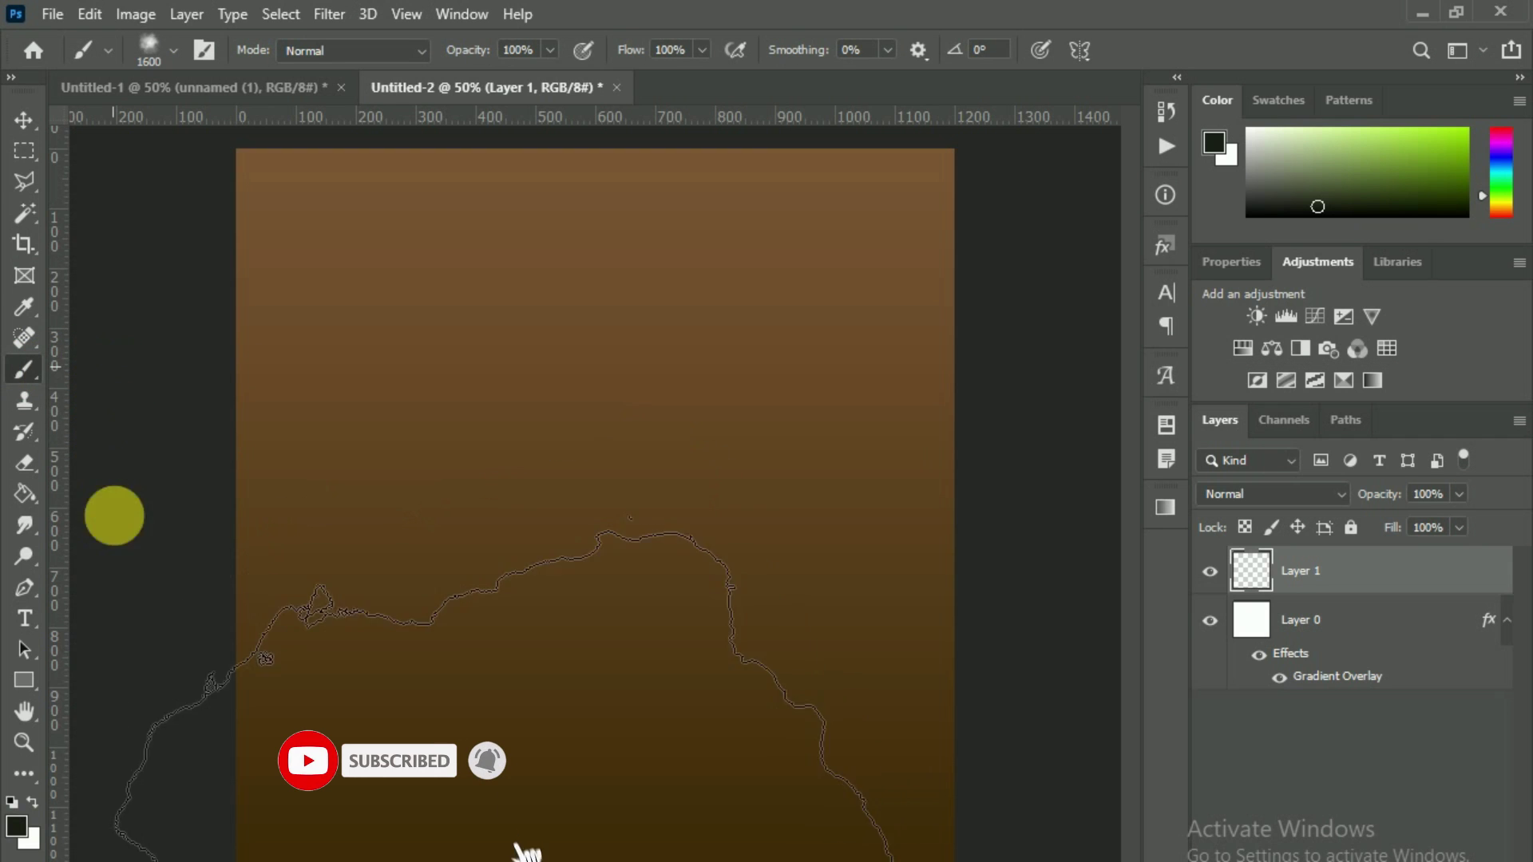
- Stamp a large light-cream cloud brush over the canvas, then return to Untitled-1
click(16, 826)
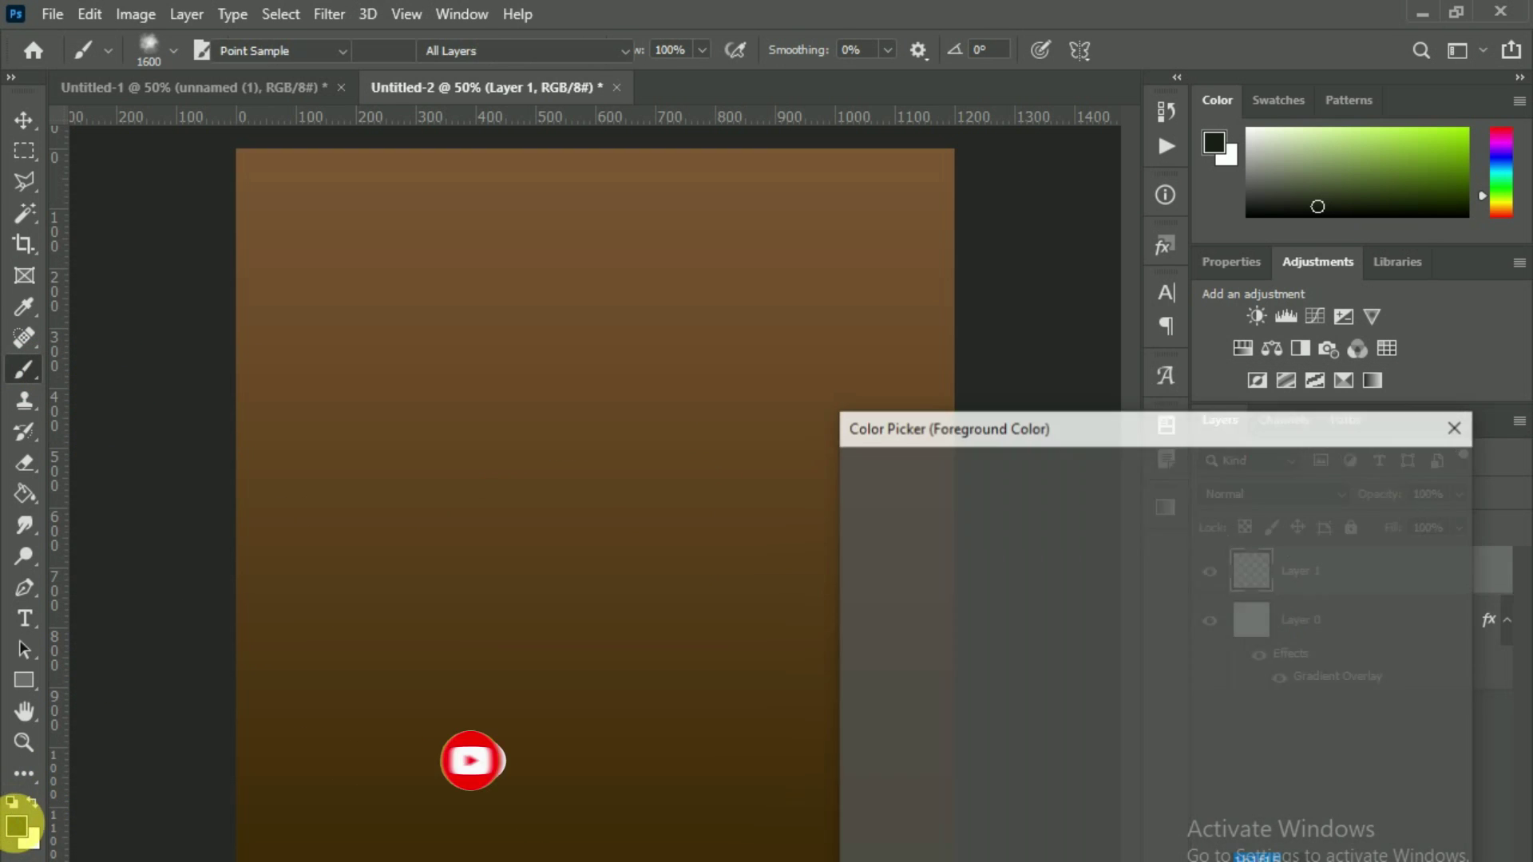
click(1180, 752)
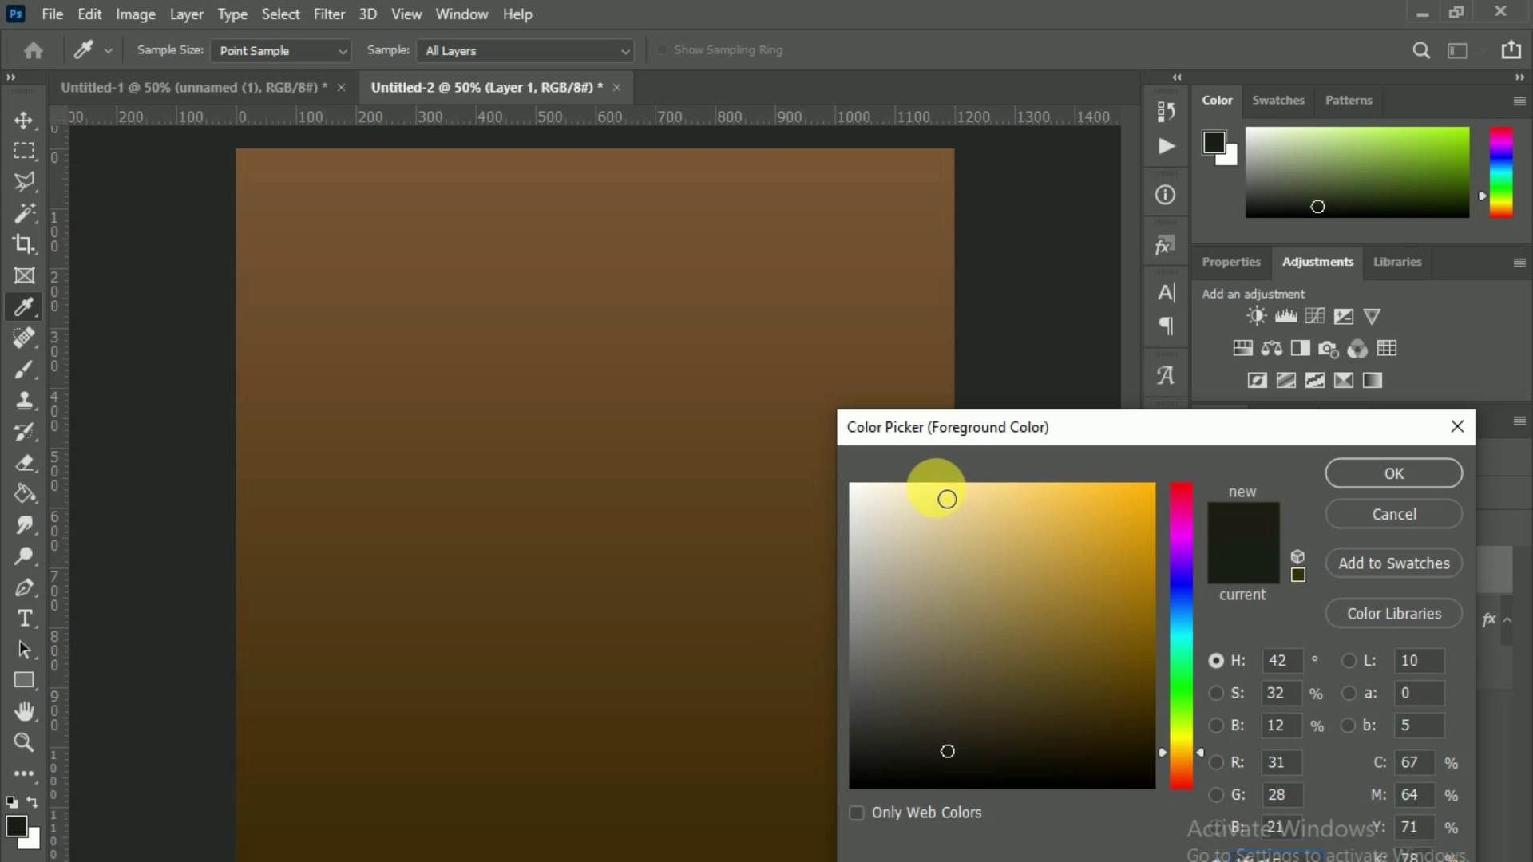
click(936, 488)
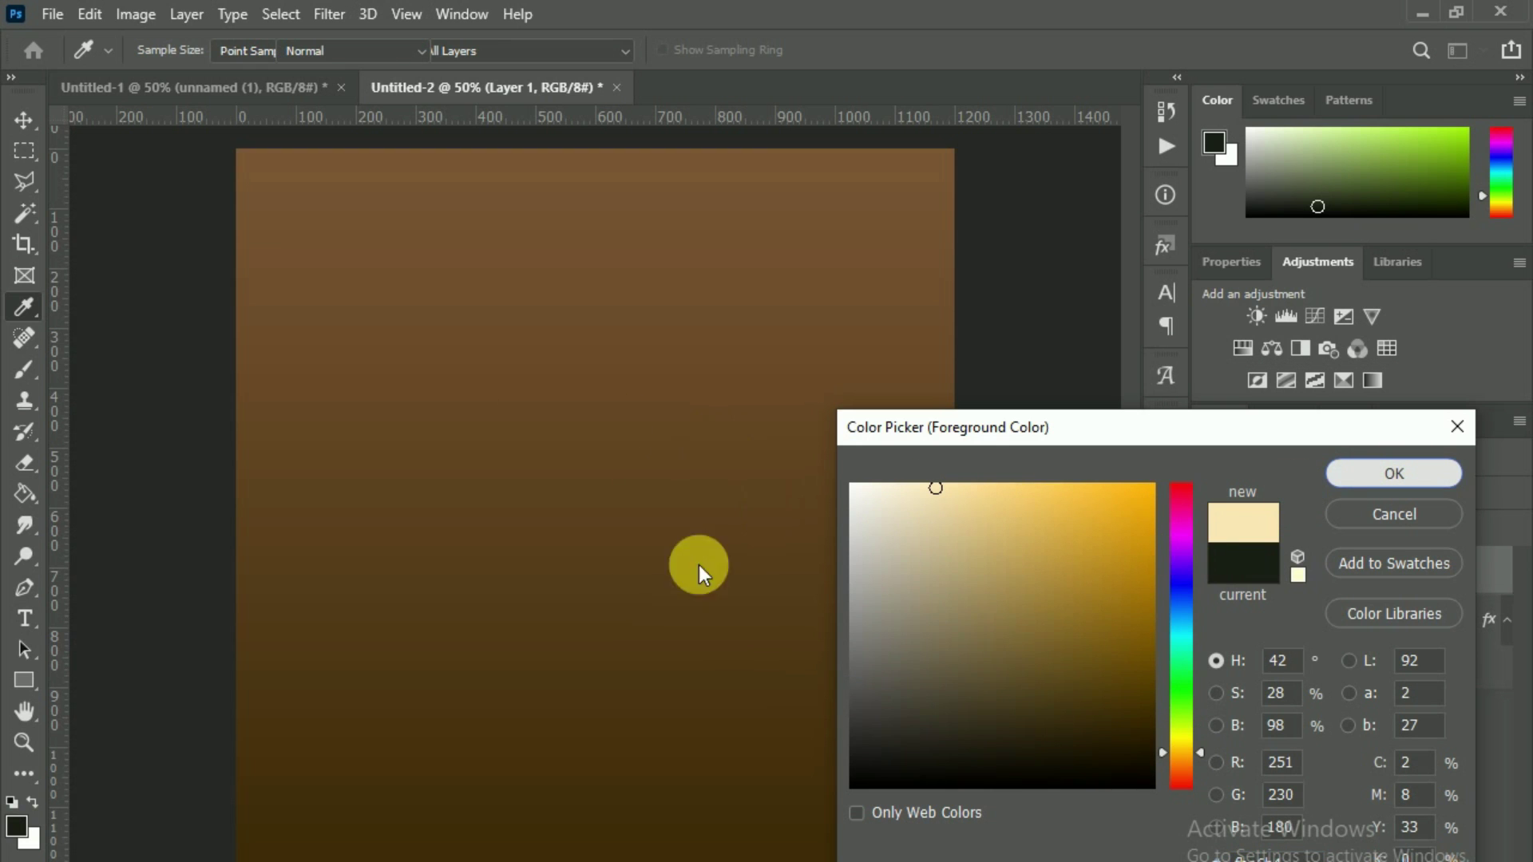
key(Return)
click(636, 546)
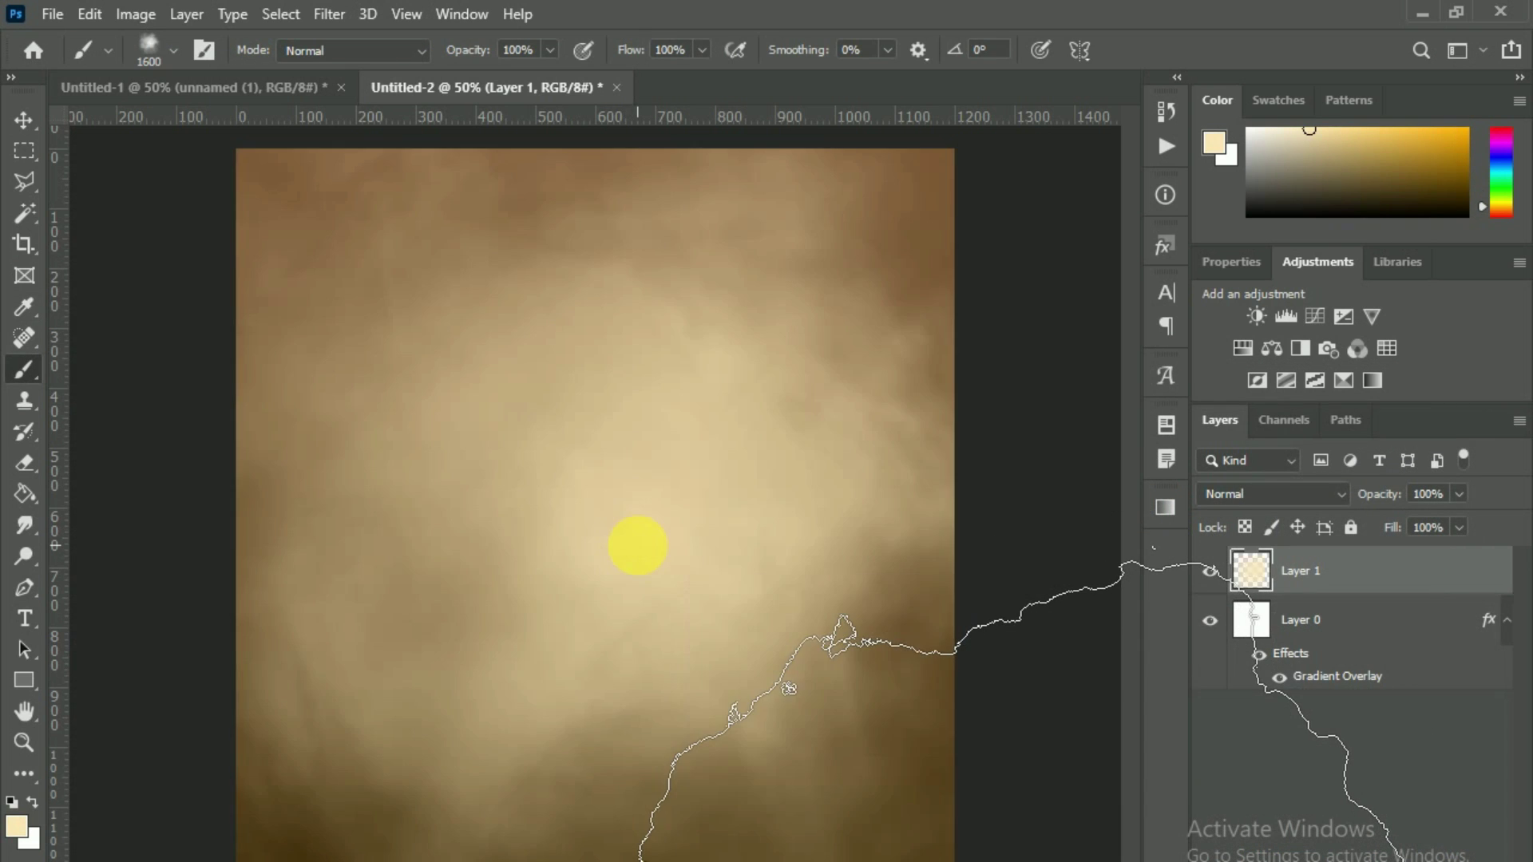
click(23, 119)
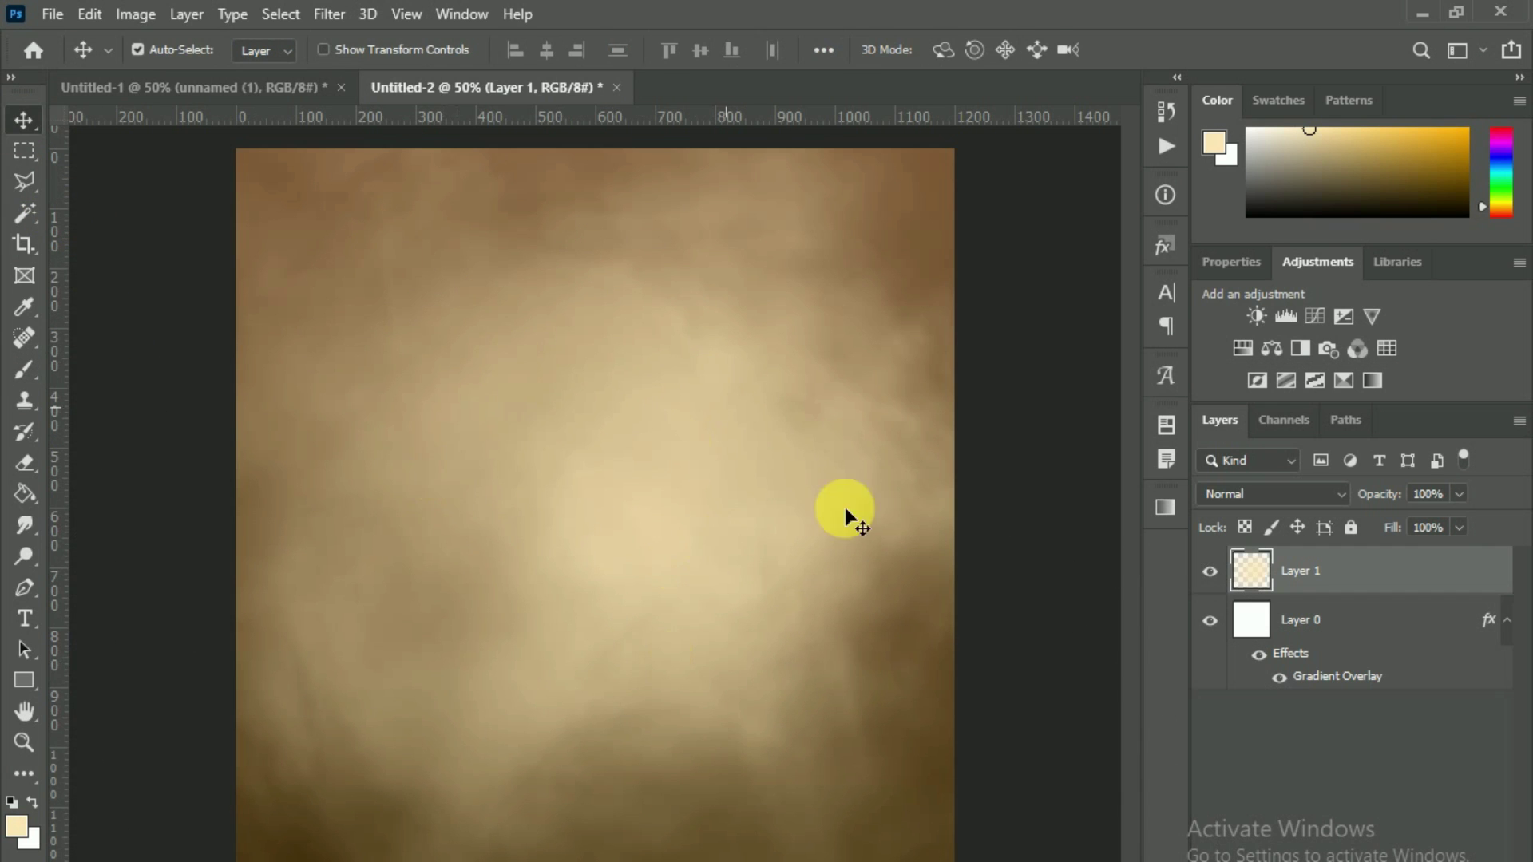
click(232, 87)
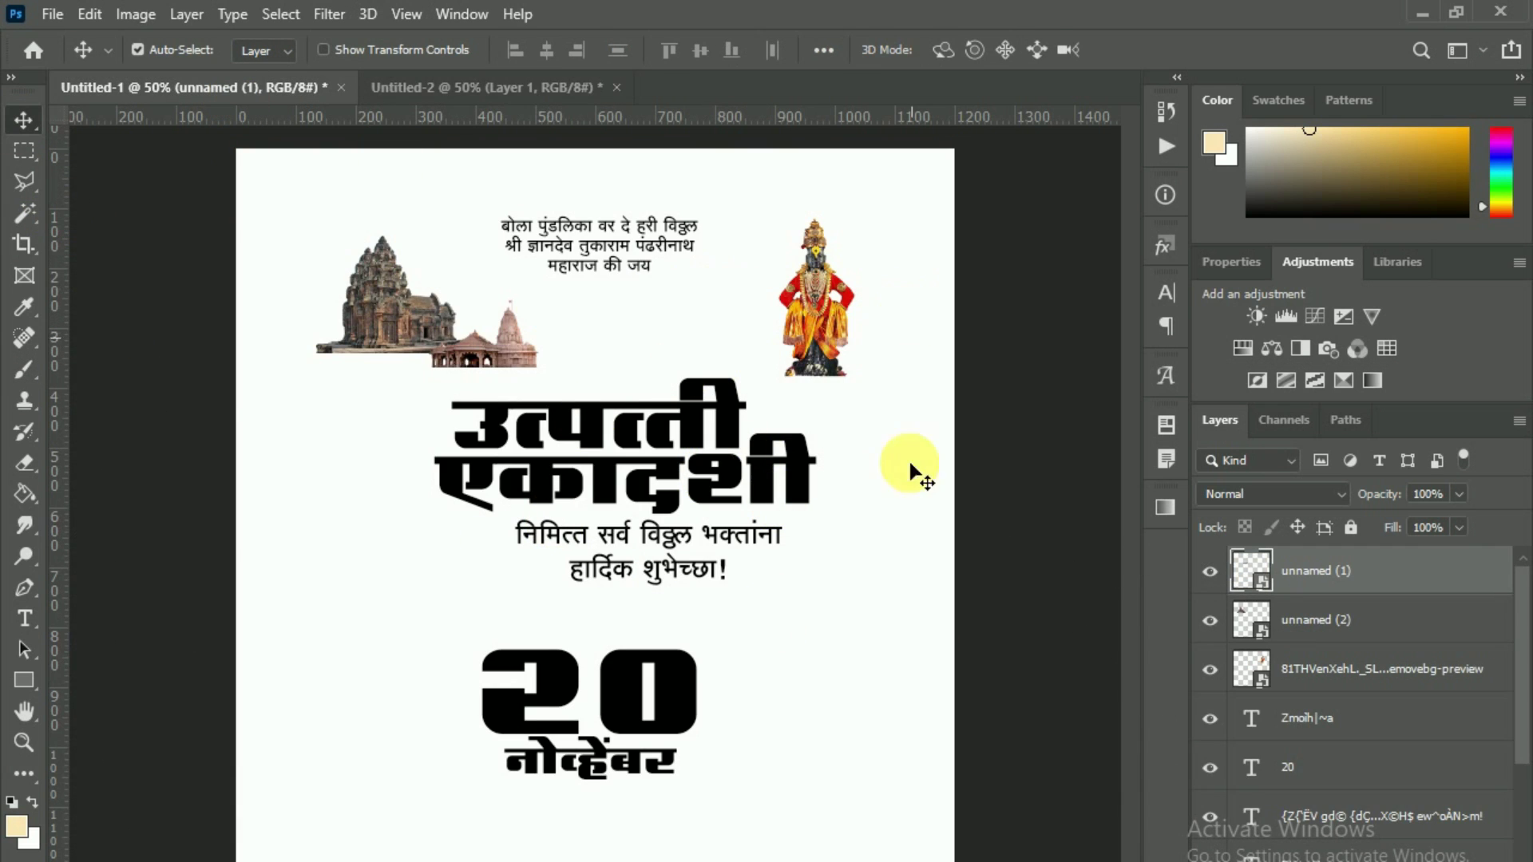
- Drag both temple image layers into the sepia background document
click(405, 300)
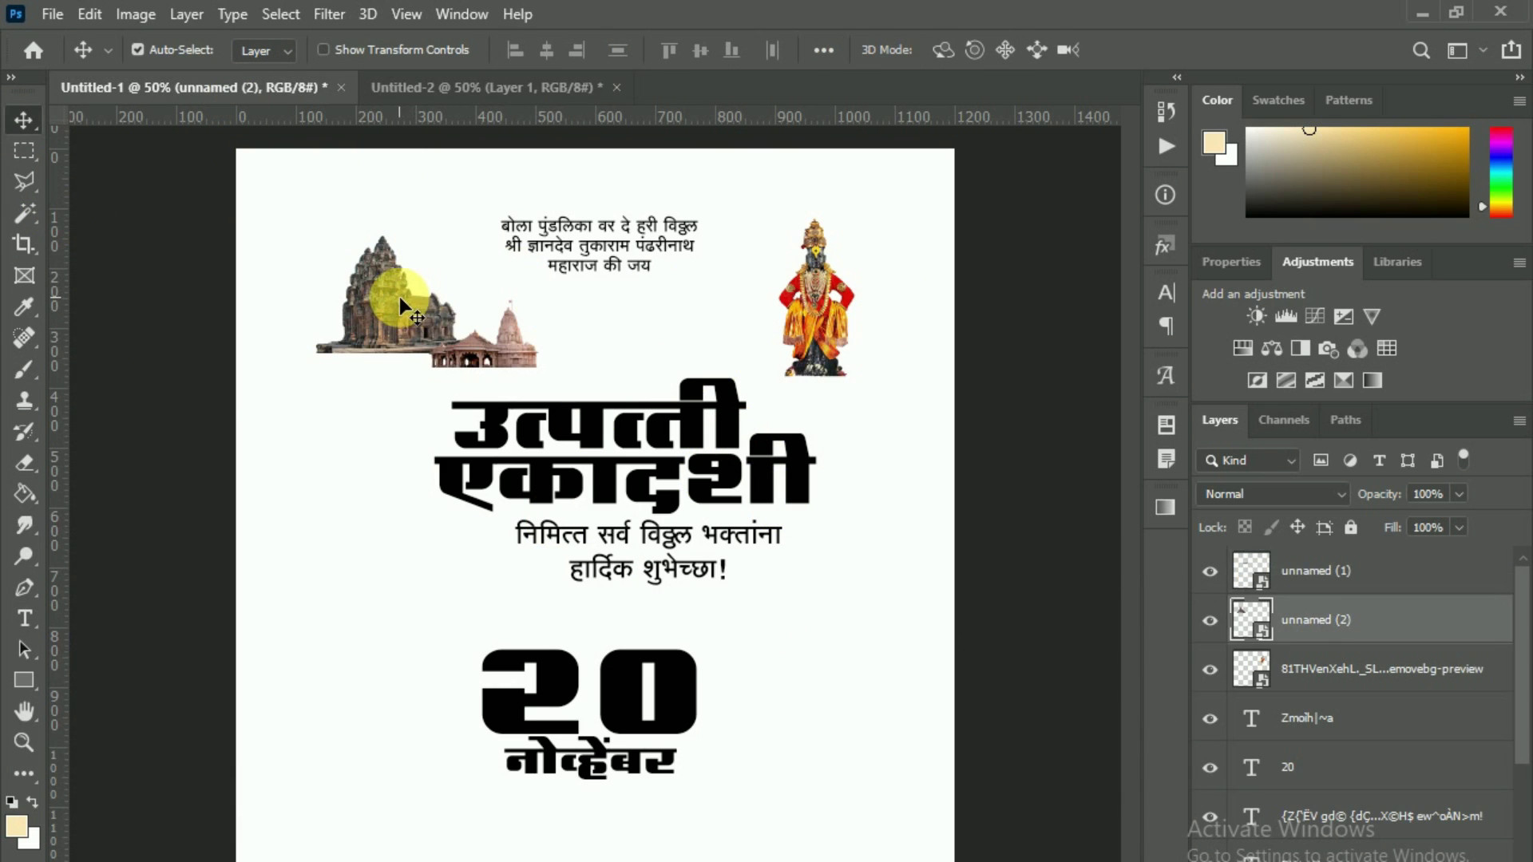
click(517, 344)
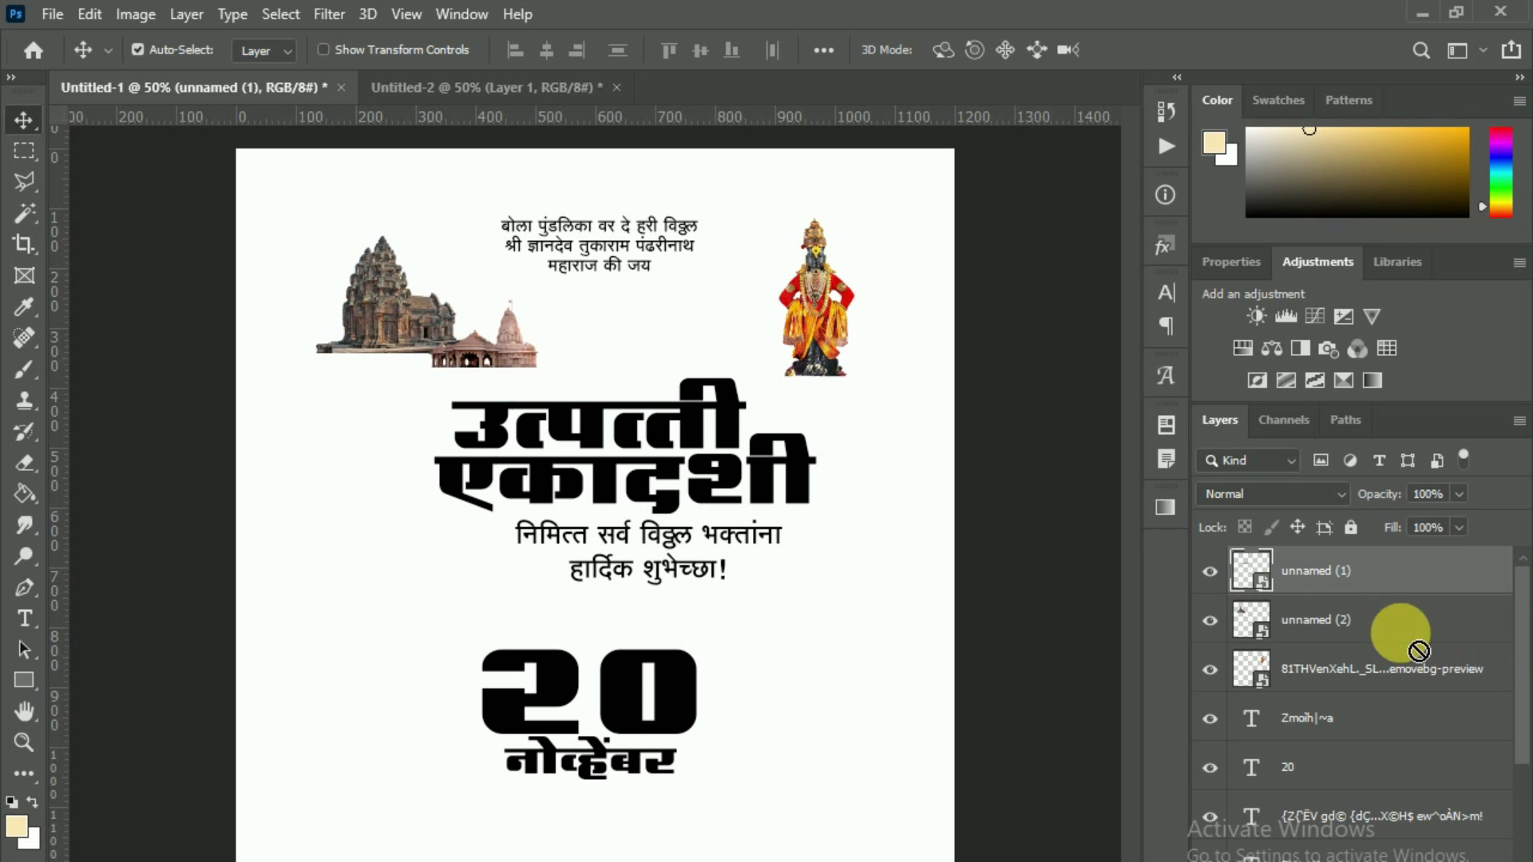
ctrl+click(1389, 620)
drag(1326, 578, 643, 428)
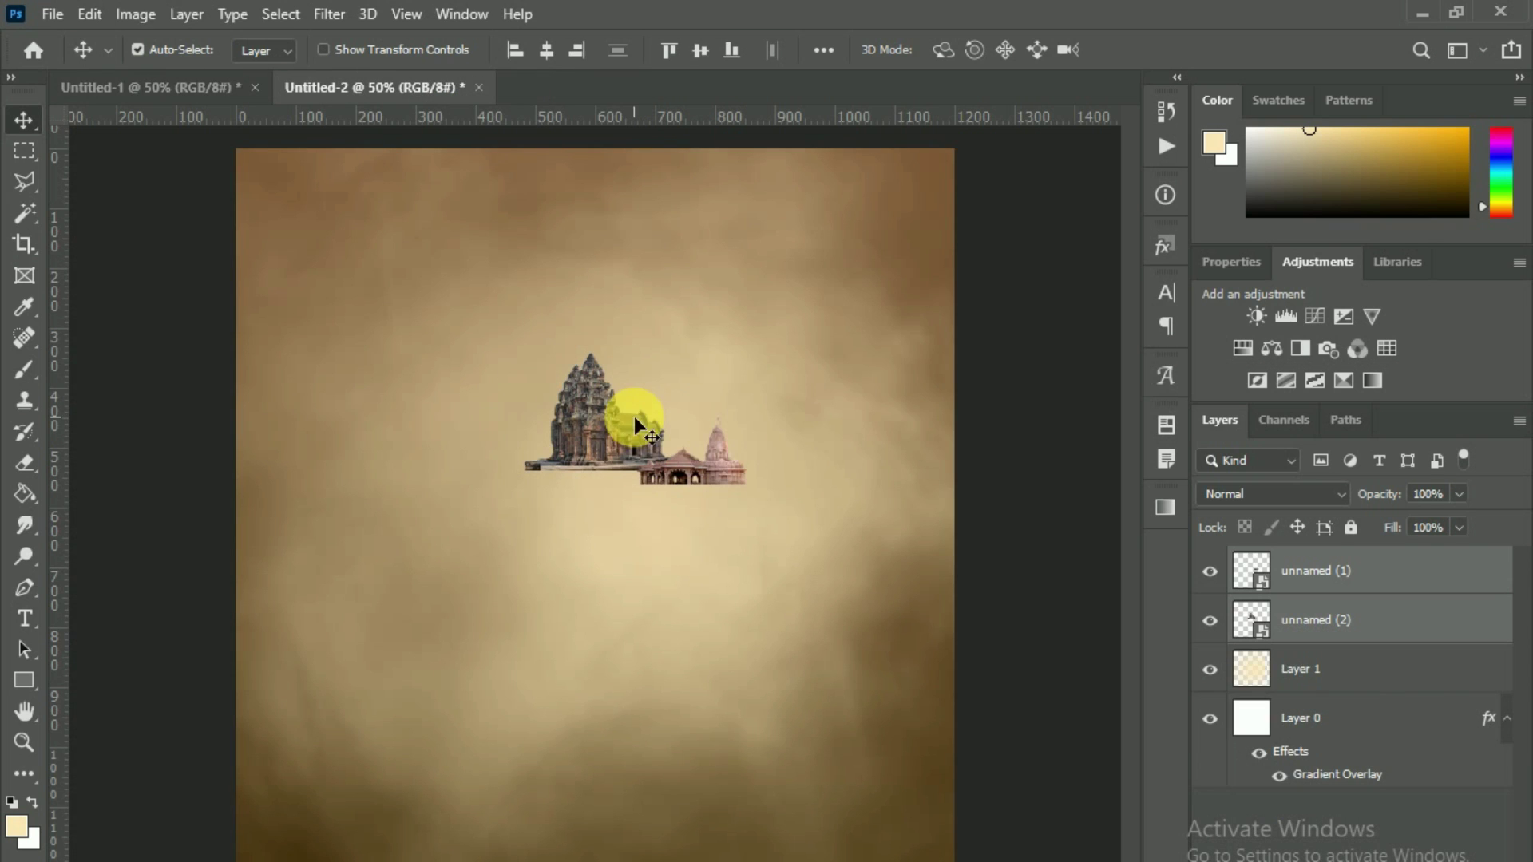
- Enlarge the right temple image and shift it up and to the right
click(1326, 573)
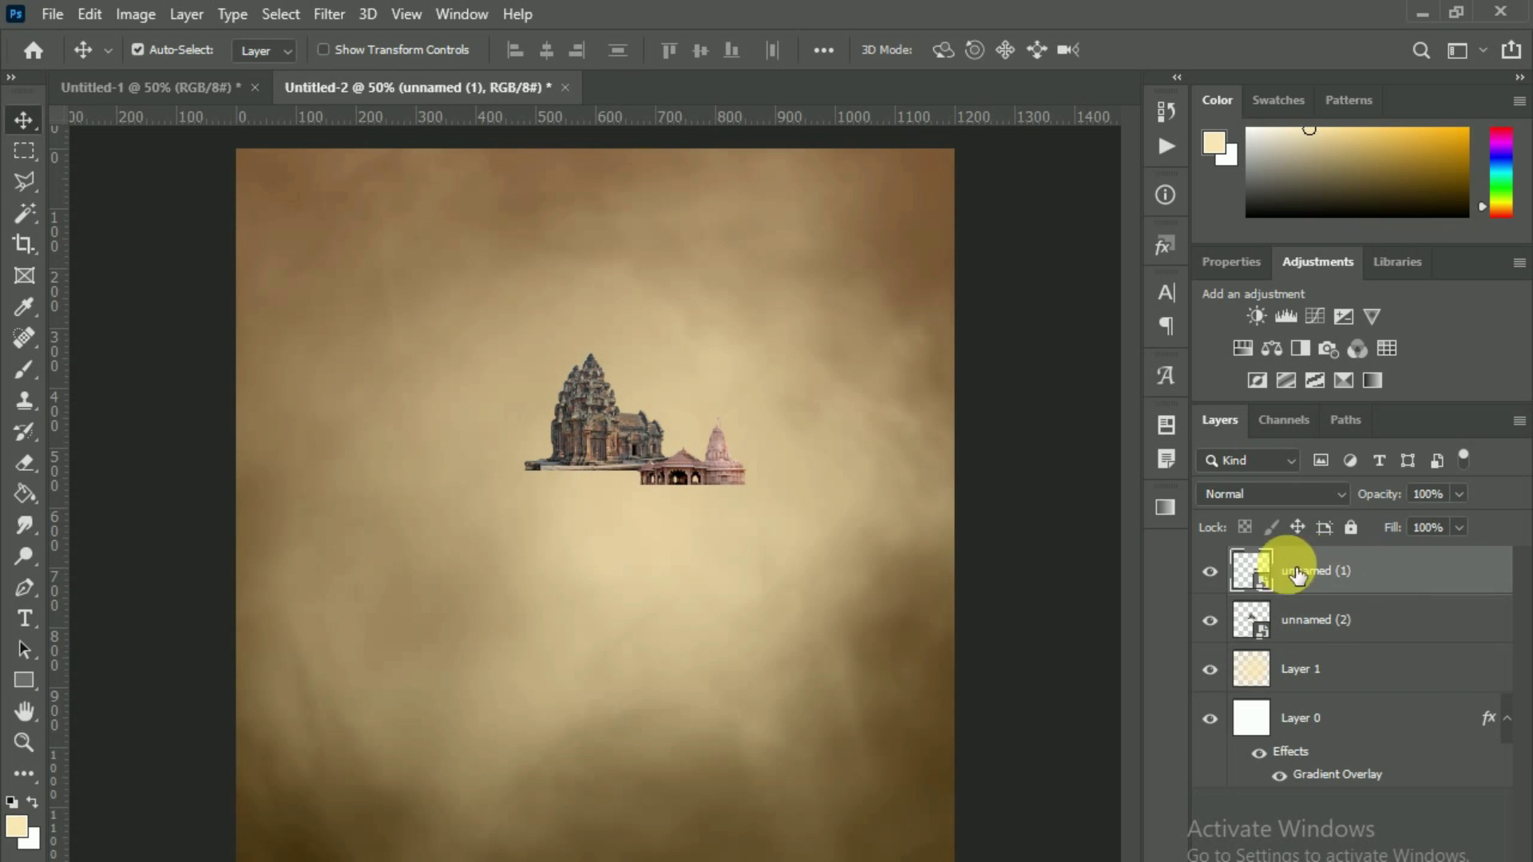
key(ctrl+t)
drag(746, 412, 871, 373)
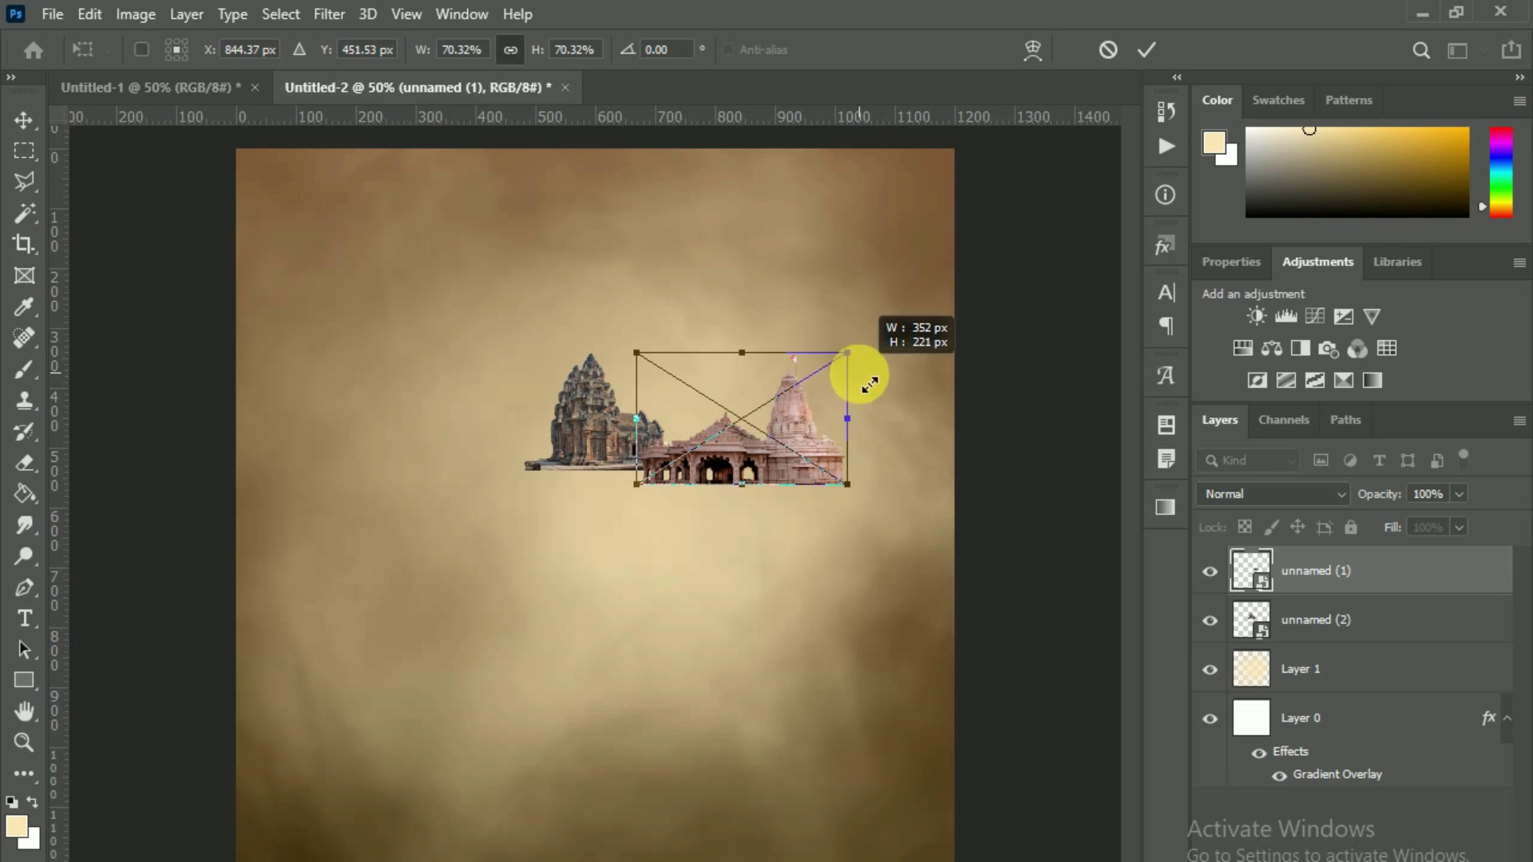
drag(789, 438, 820, 430)
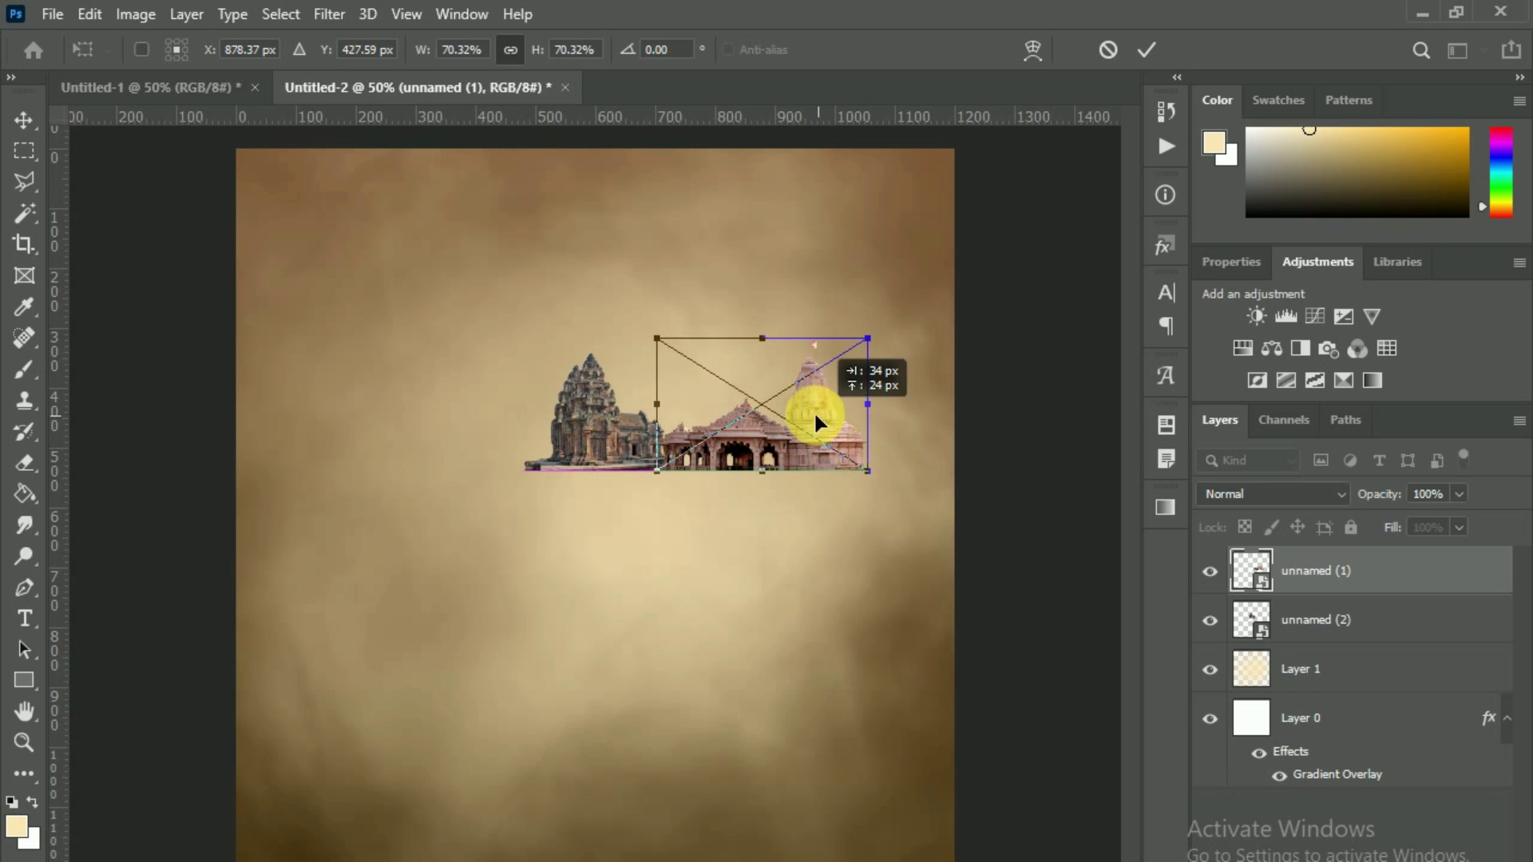
drag(820, 431, 810, 424)
click(1146, 50)
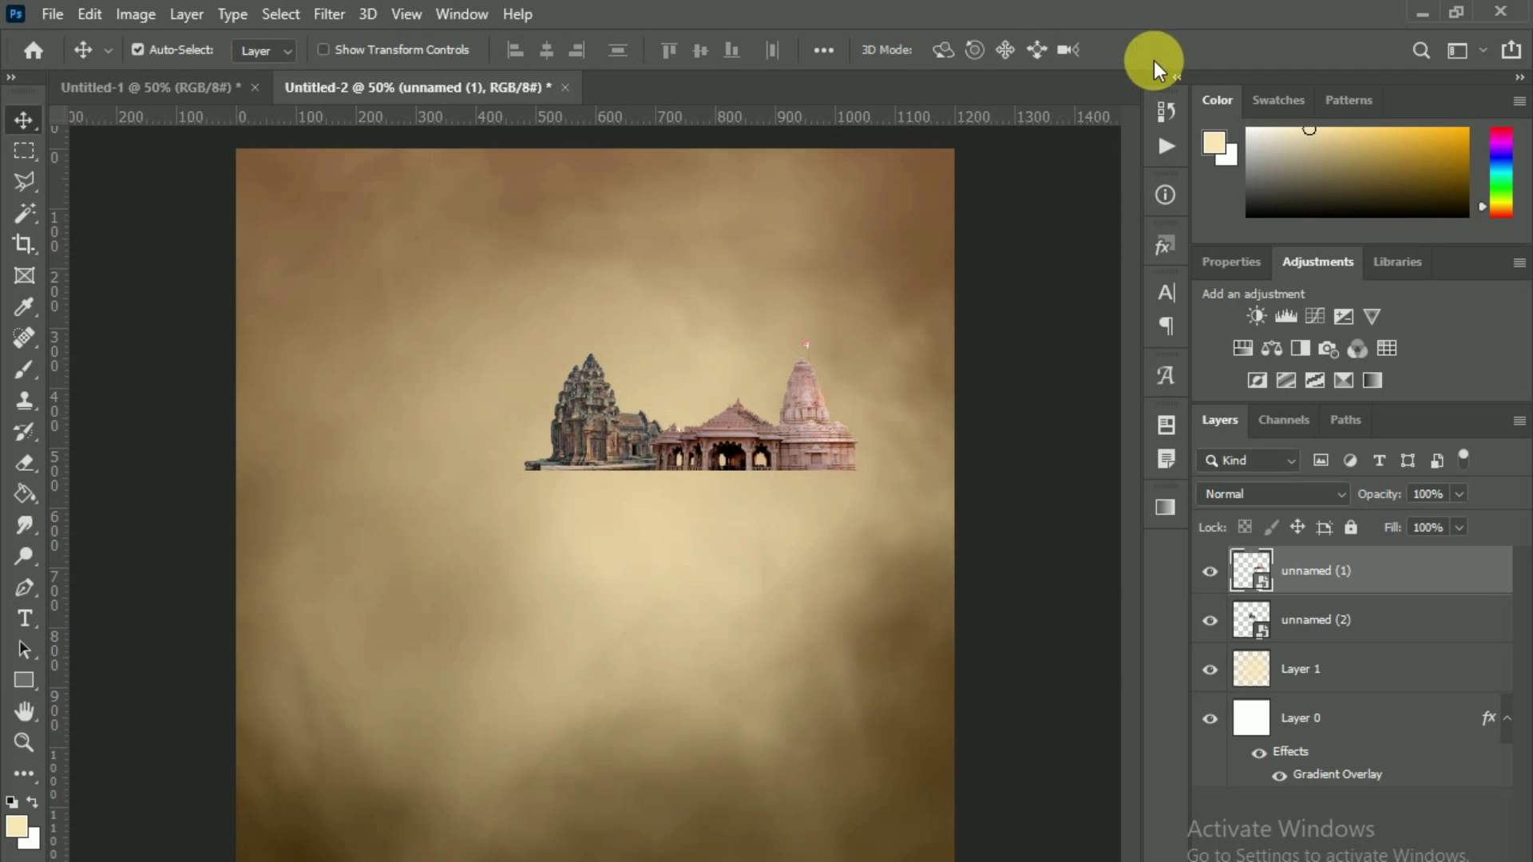
- Stretch both temples across the full top width and convert them to one smart object
shift+click(1313, 615)
key(ctrl+t)
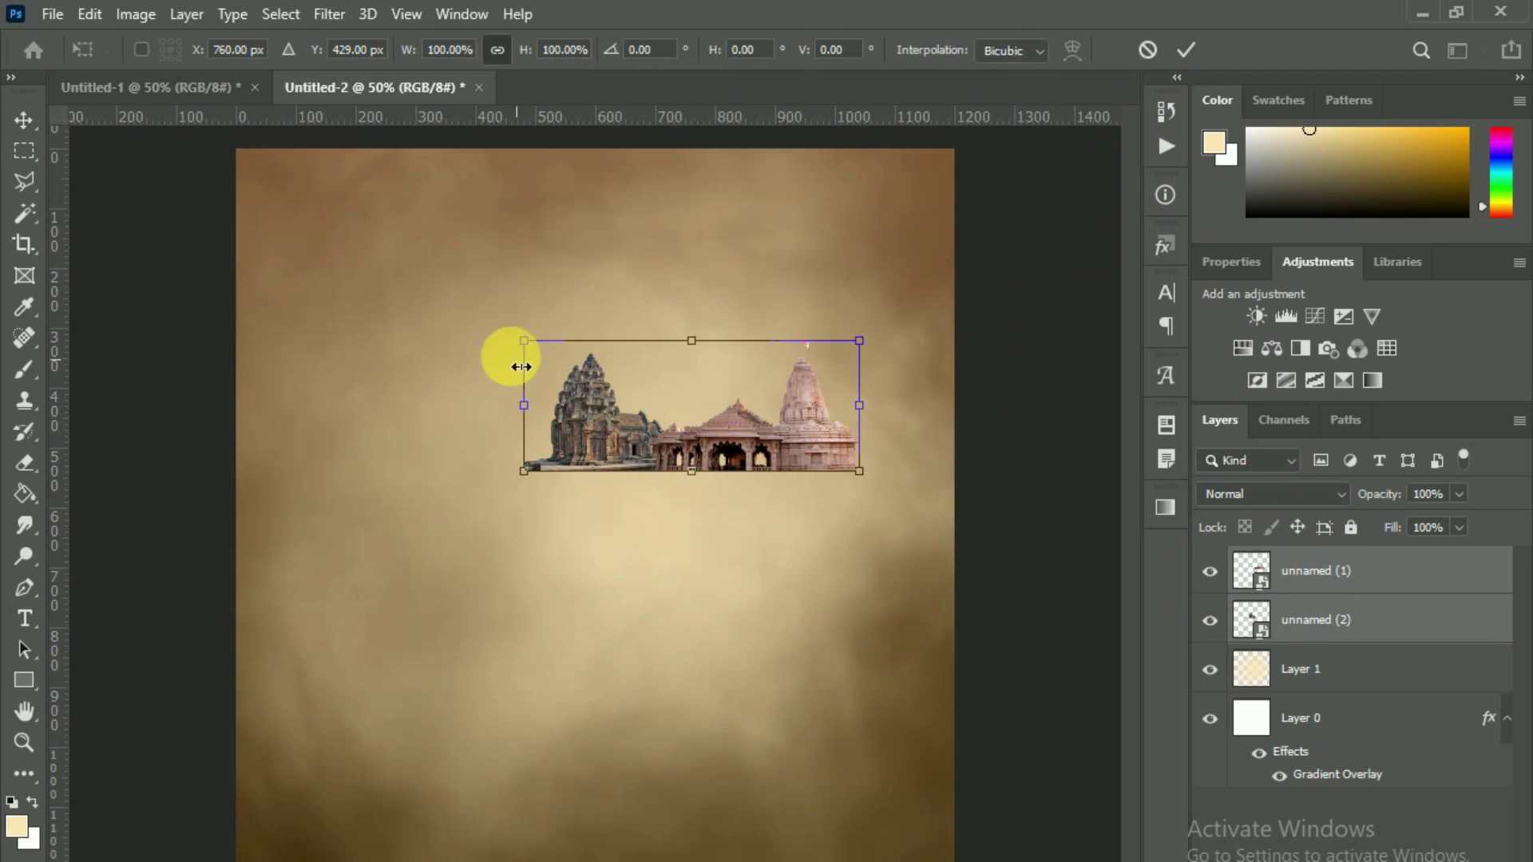
drag(513, 342, 193, 212)
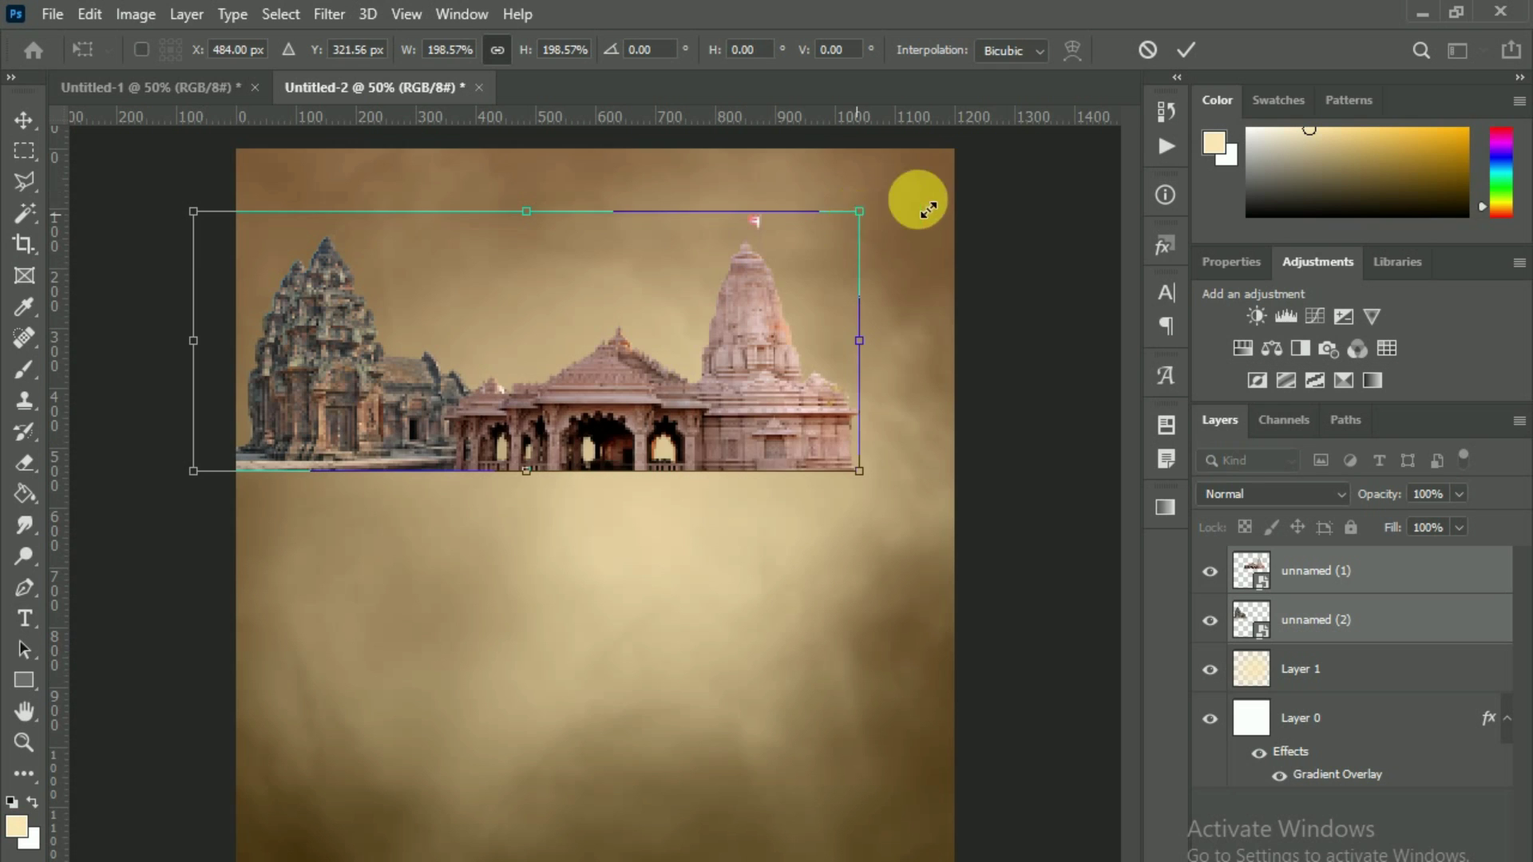
drag(878, 226, 982, 147)
double_click(862, 331)
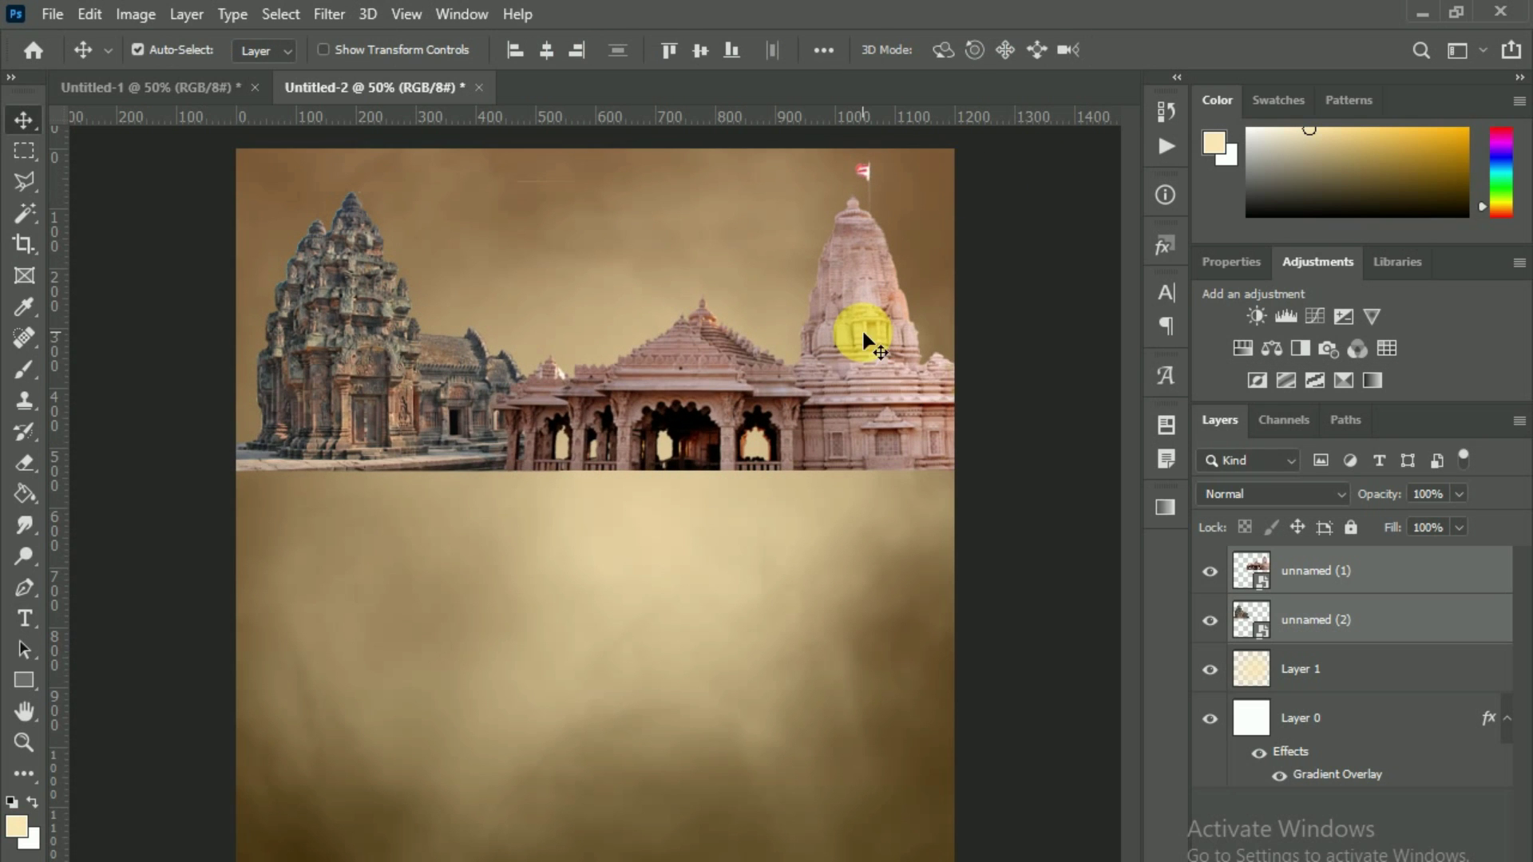
right_click(1360, 568)
click(1189, 249)
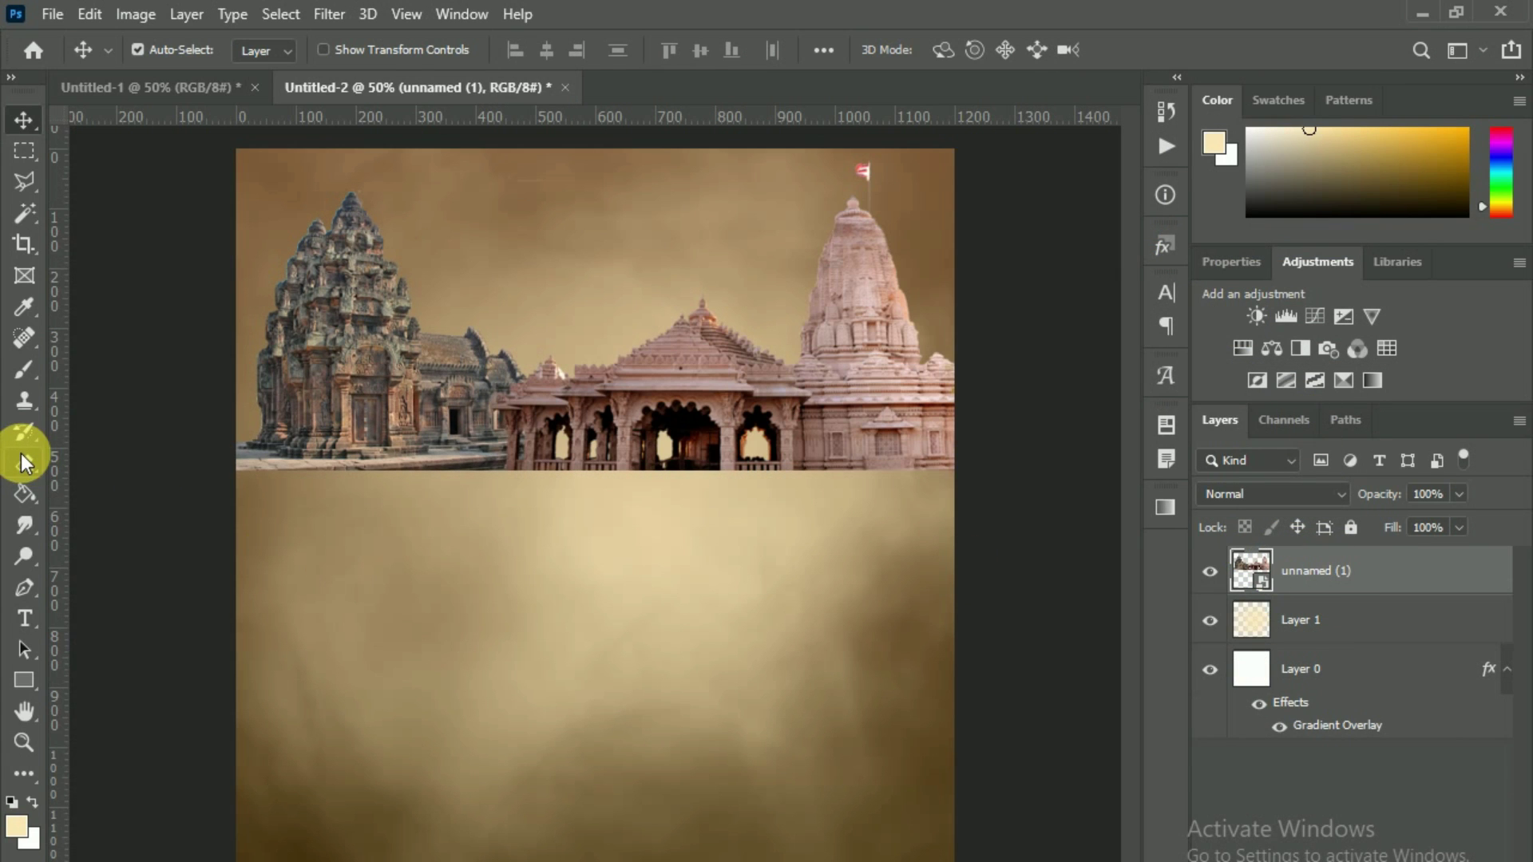
- Rasterize the temple strip and erase its bottom so it fades into the cloud
click(24, 463)
click(87, 464)
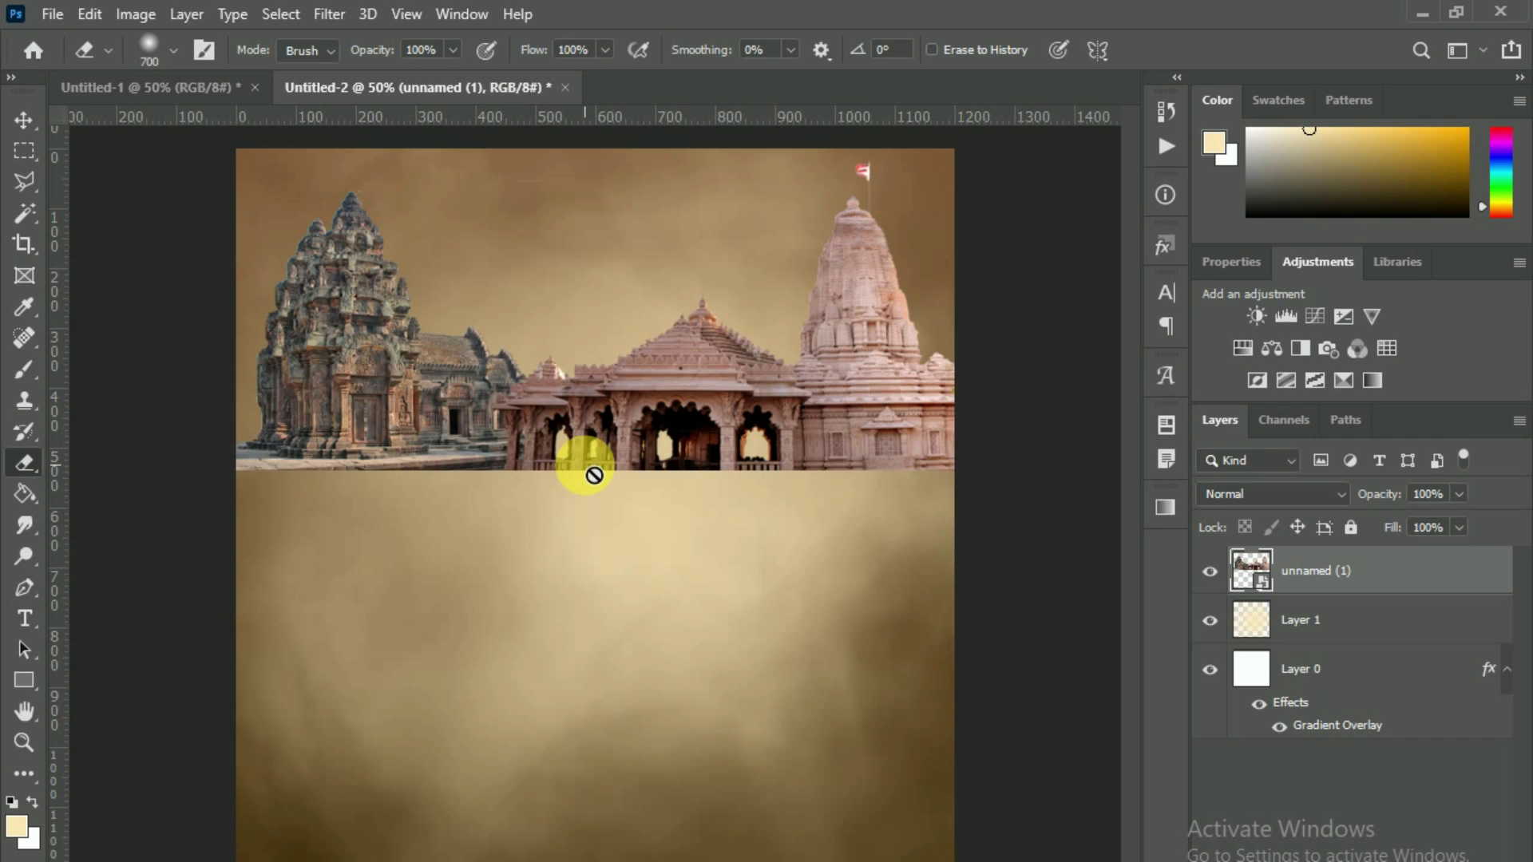
click(695, 417)
click(728, 380)
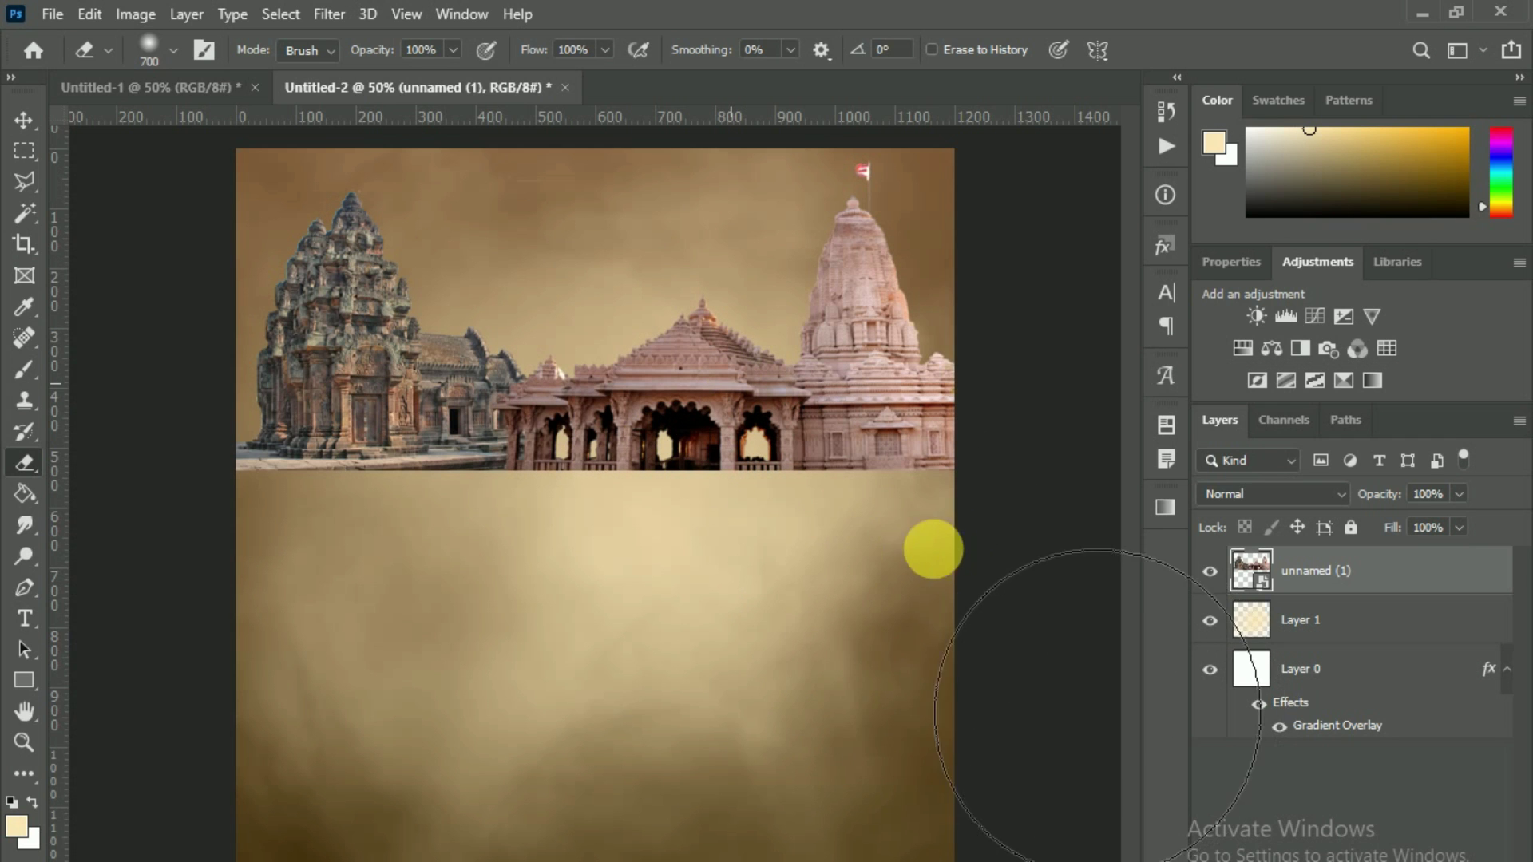
drag(968, 564, 418, 574)
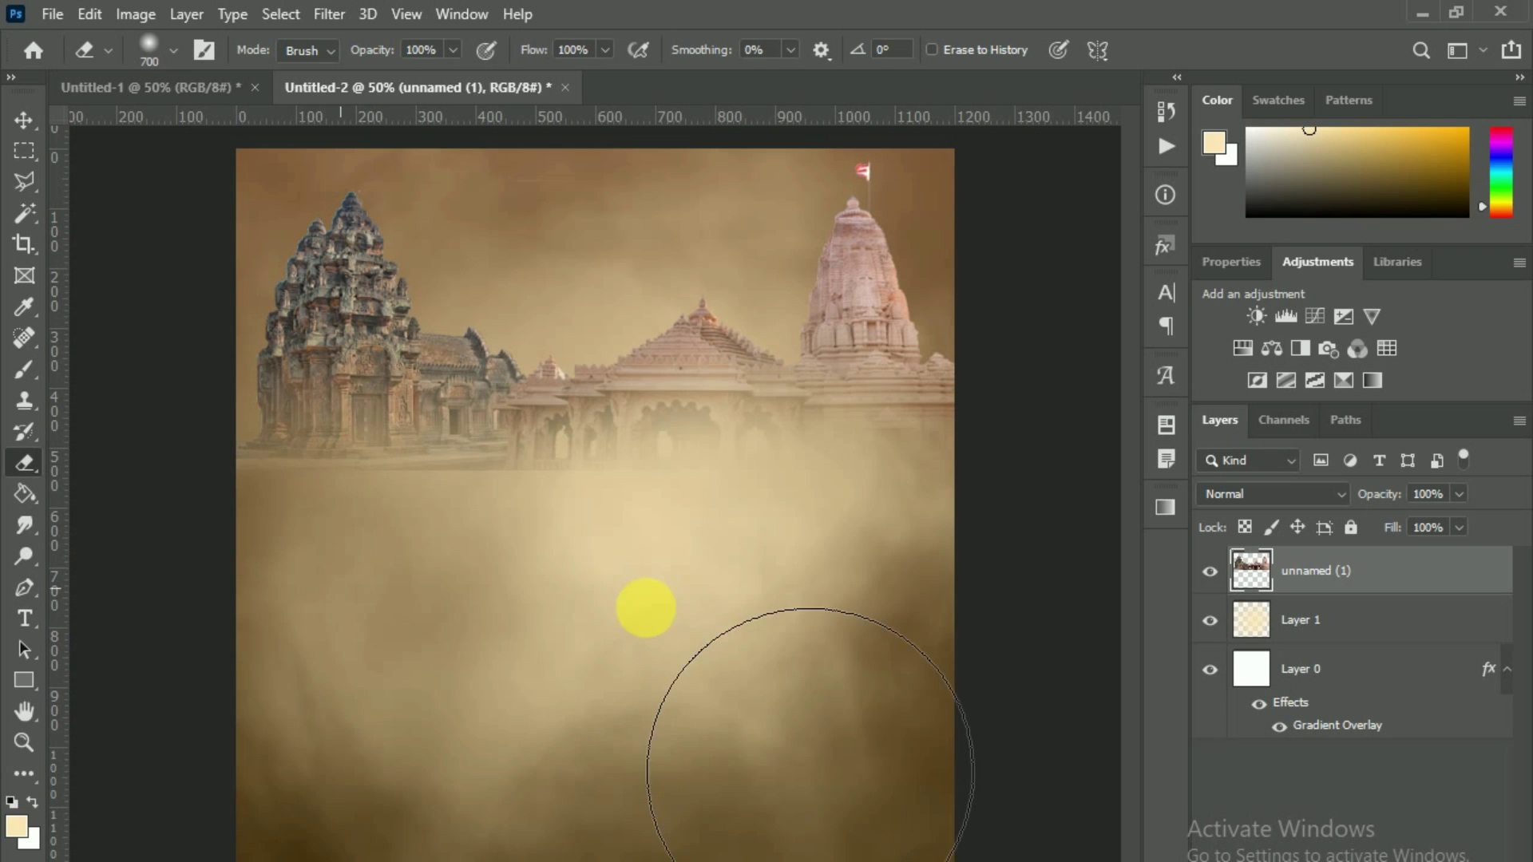
- Set the temple layer's blend mode to Luminosity, then go back to Untitled-1
click(24, 120)
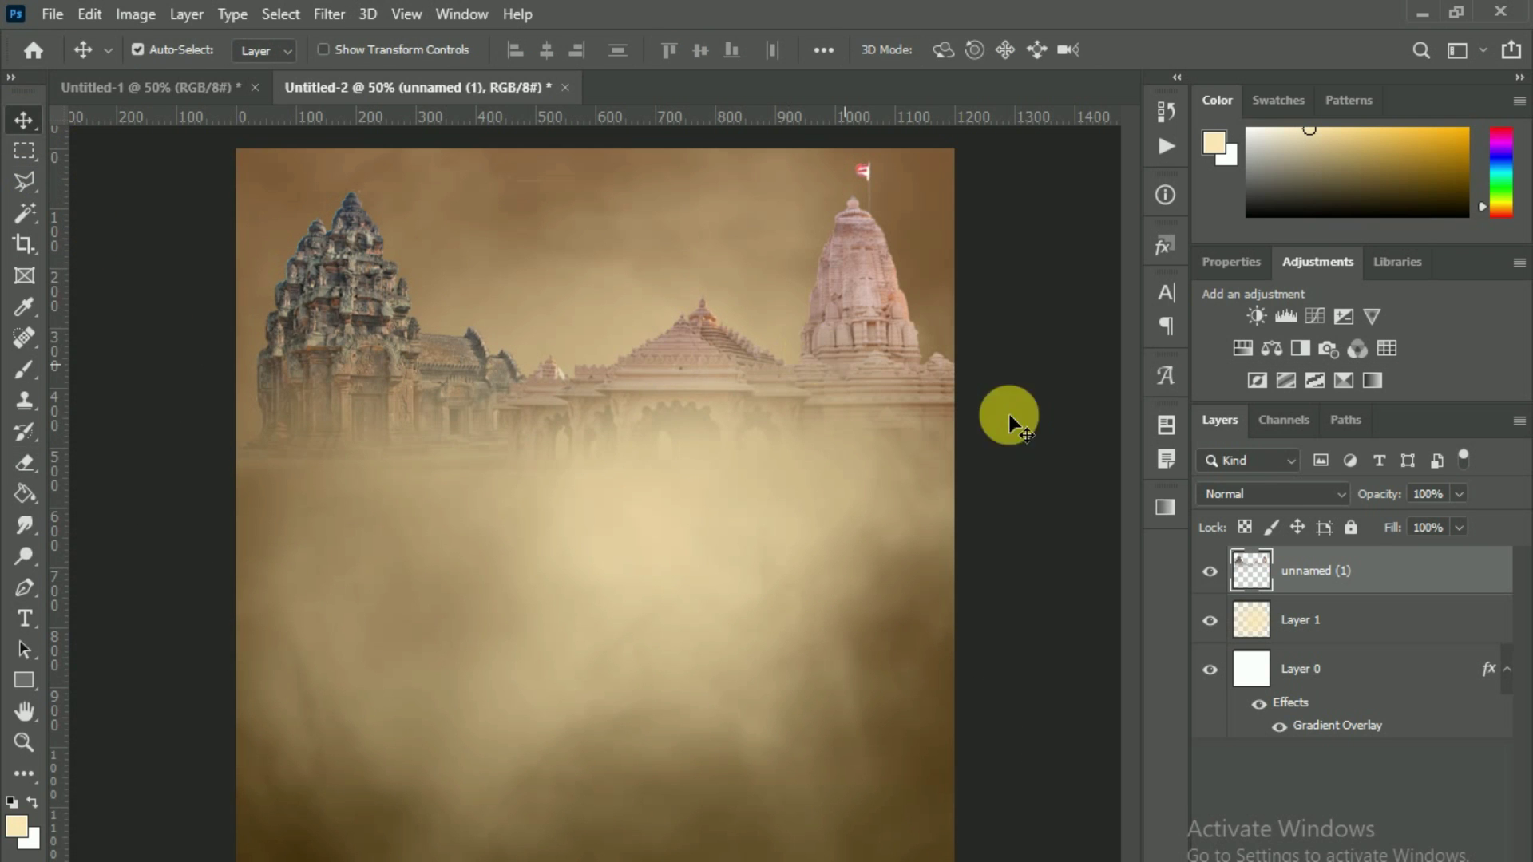
click(1269, 494)
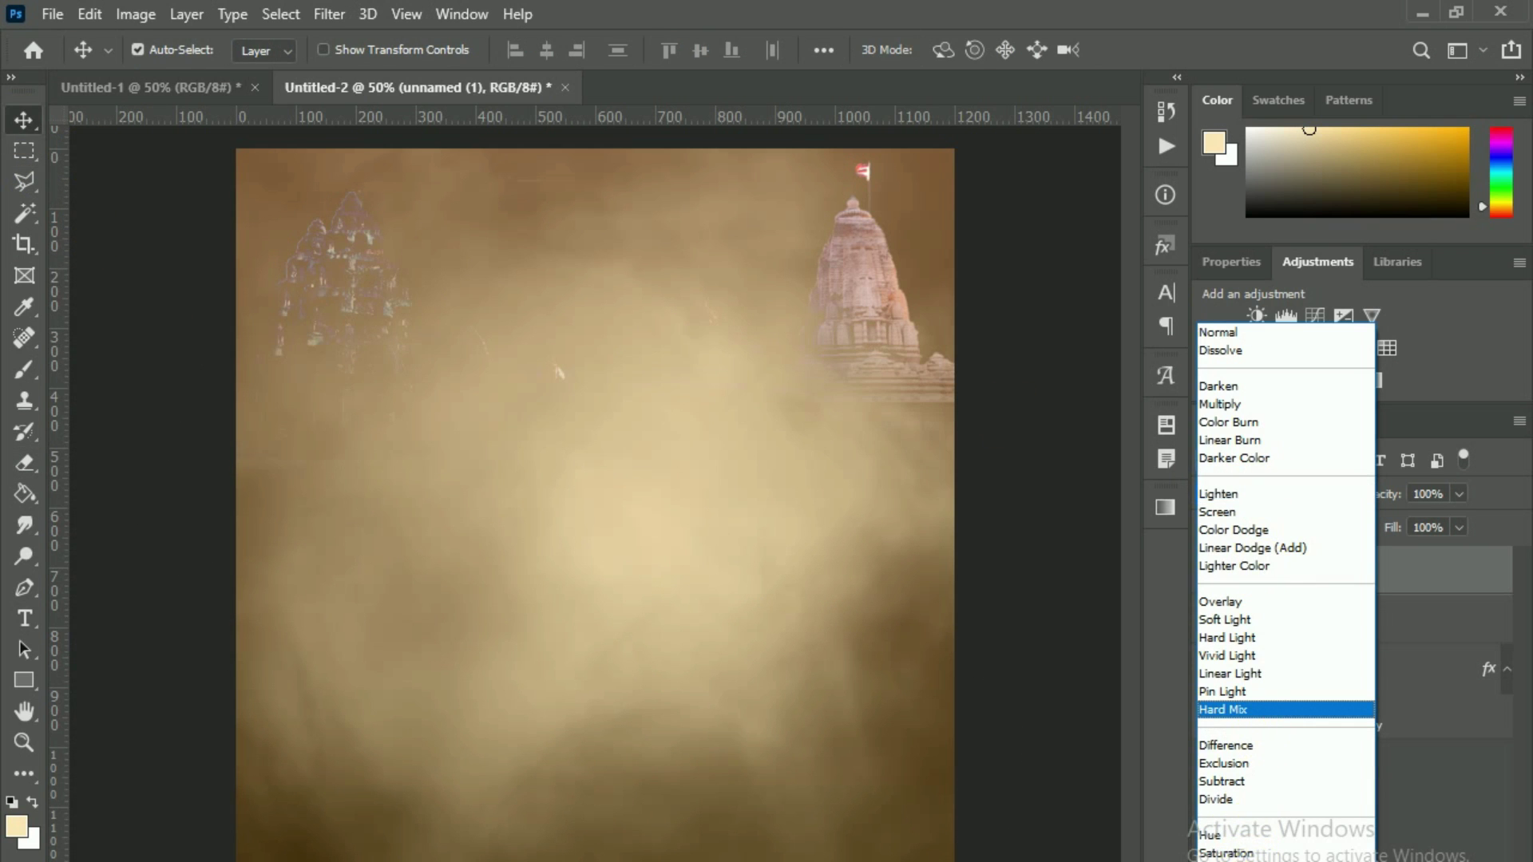
key(Down)
key(Down)
key(Down)
click(473, 293)
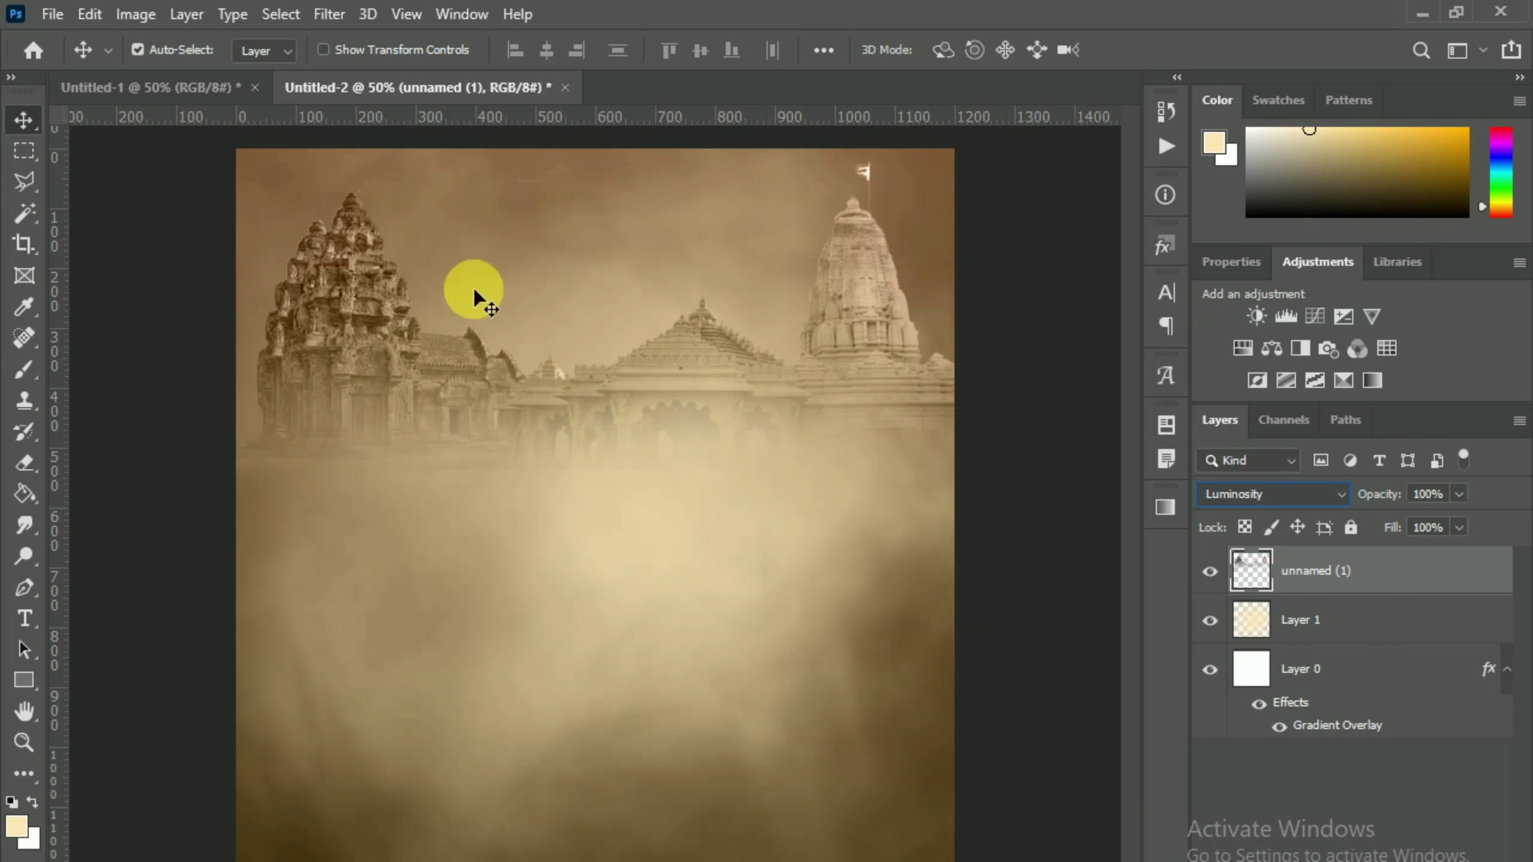
click(561, 409)
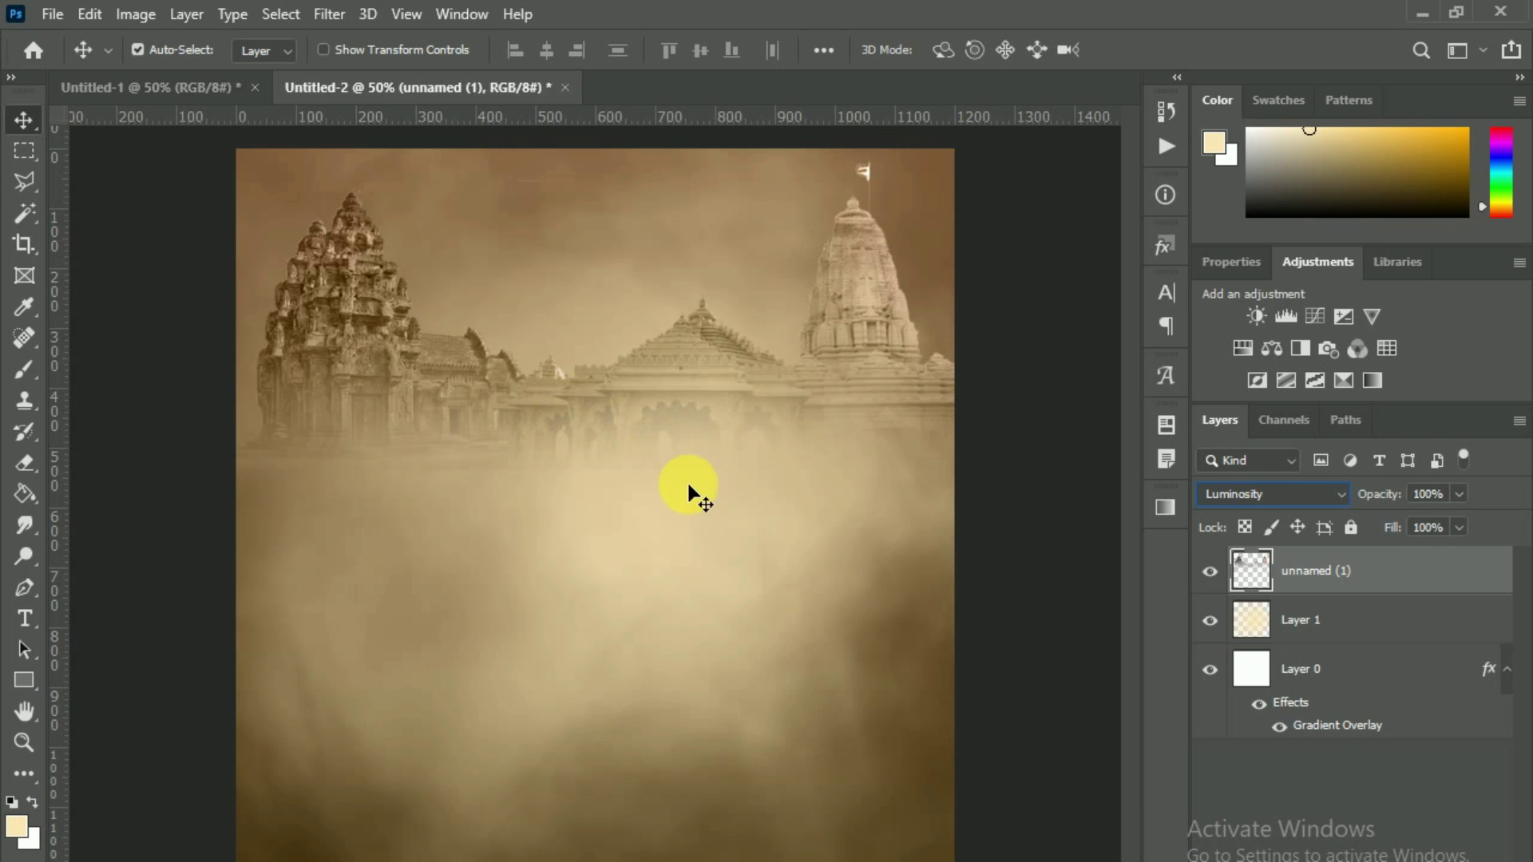
click(190, 90)
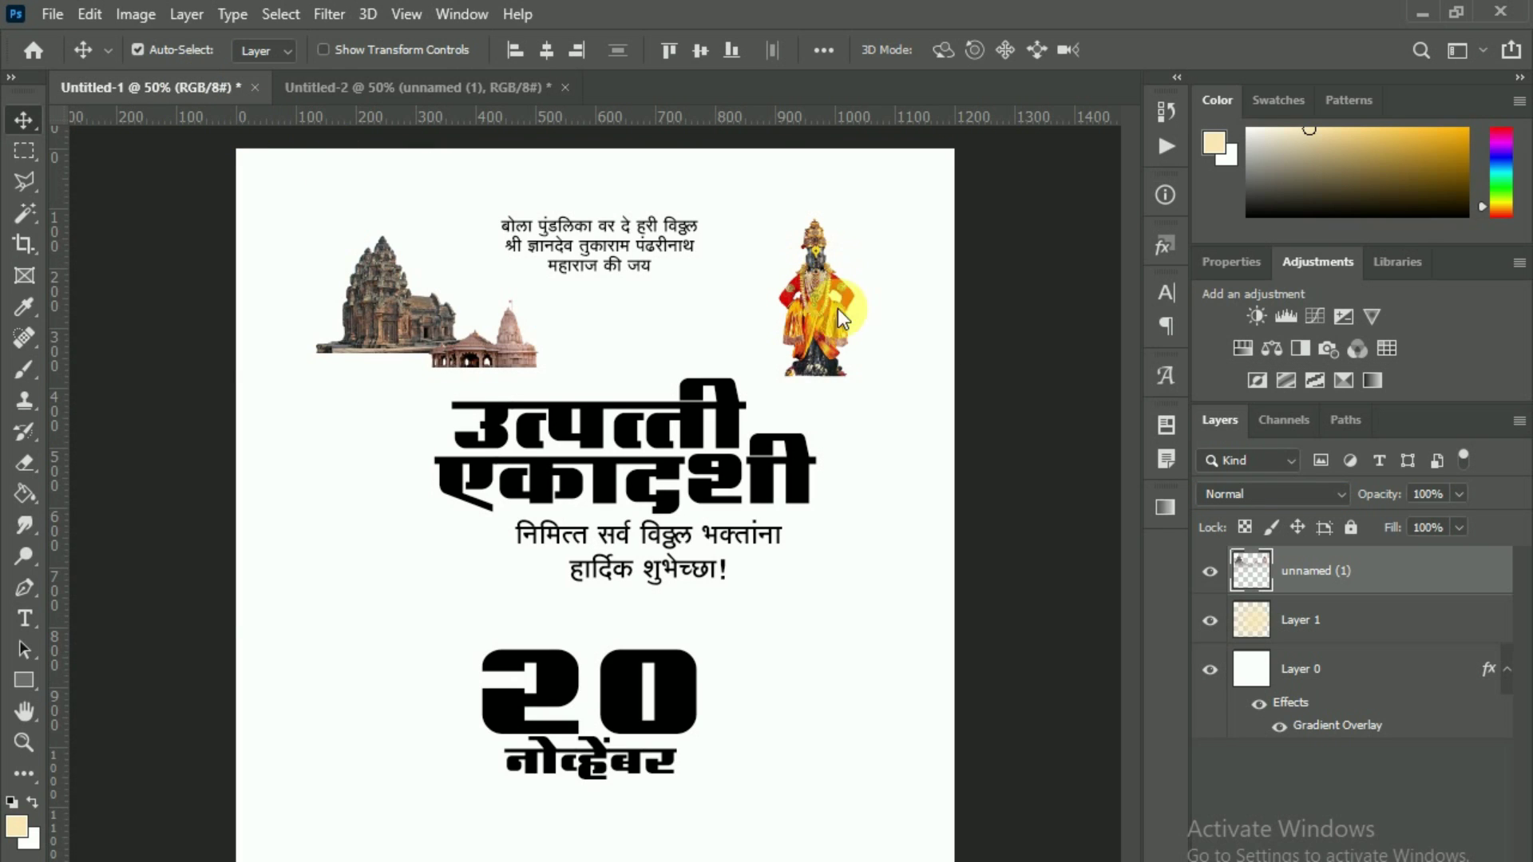
- Drag the Vitthal idol into the sepia document, scale it to 160% and centre it
click(816, 295)
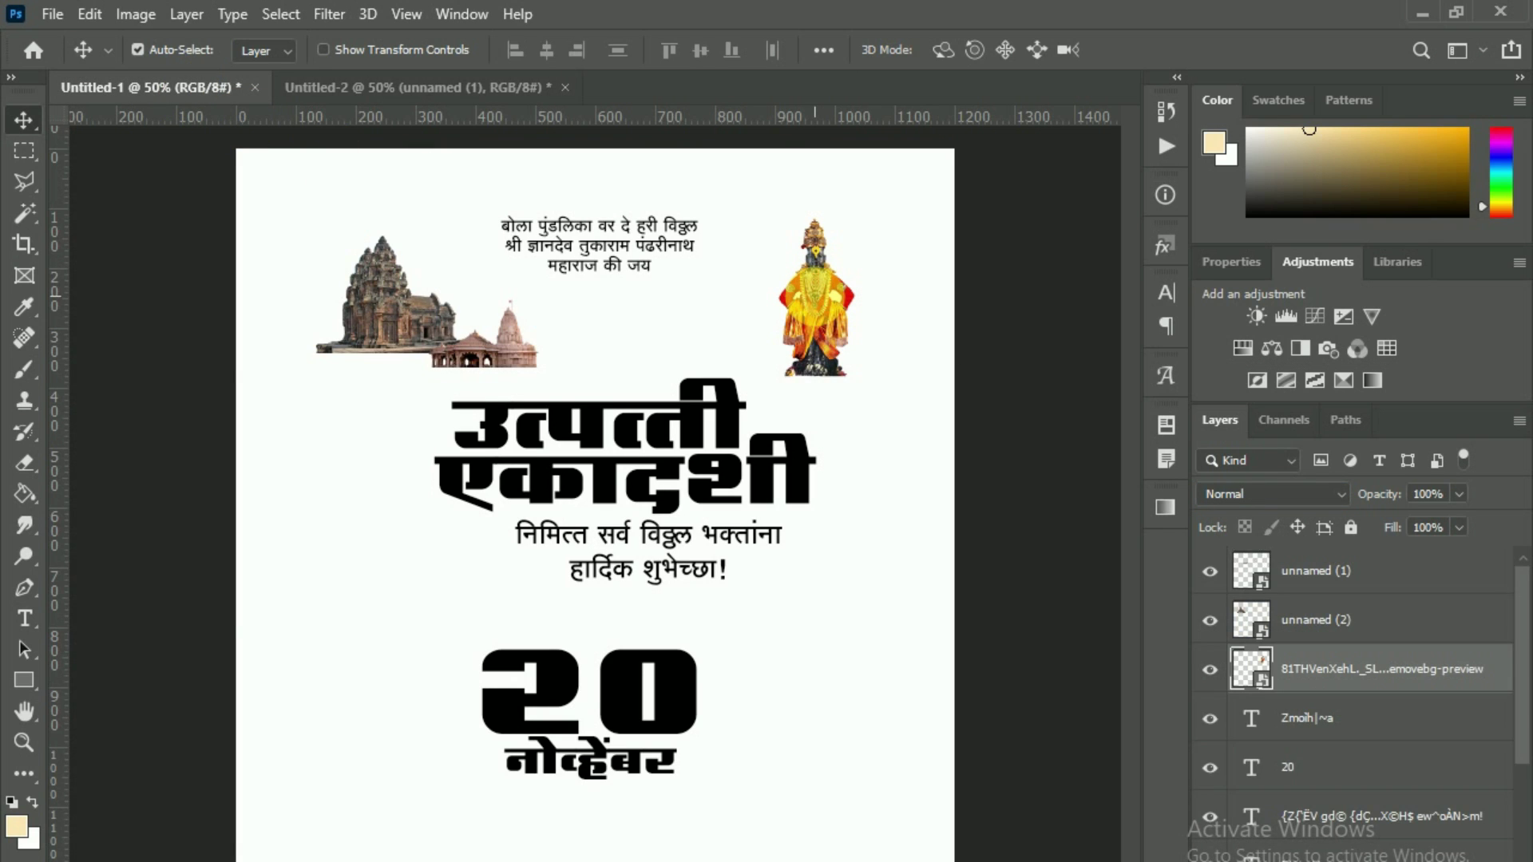
drag(1199, 599, 616, 413)
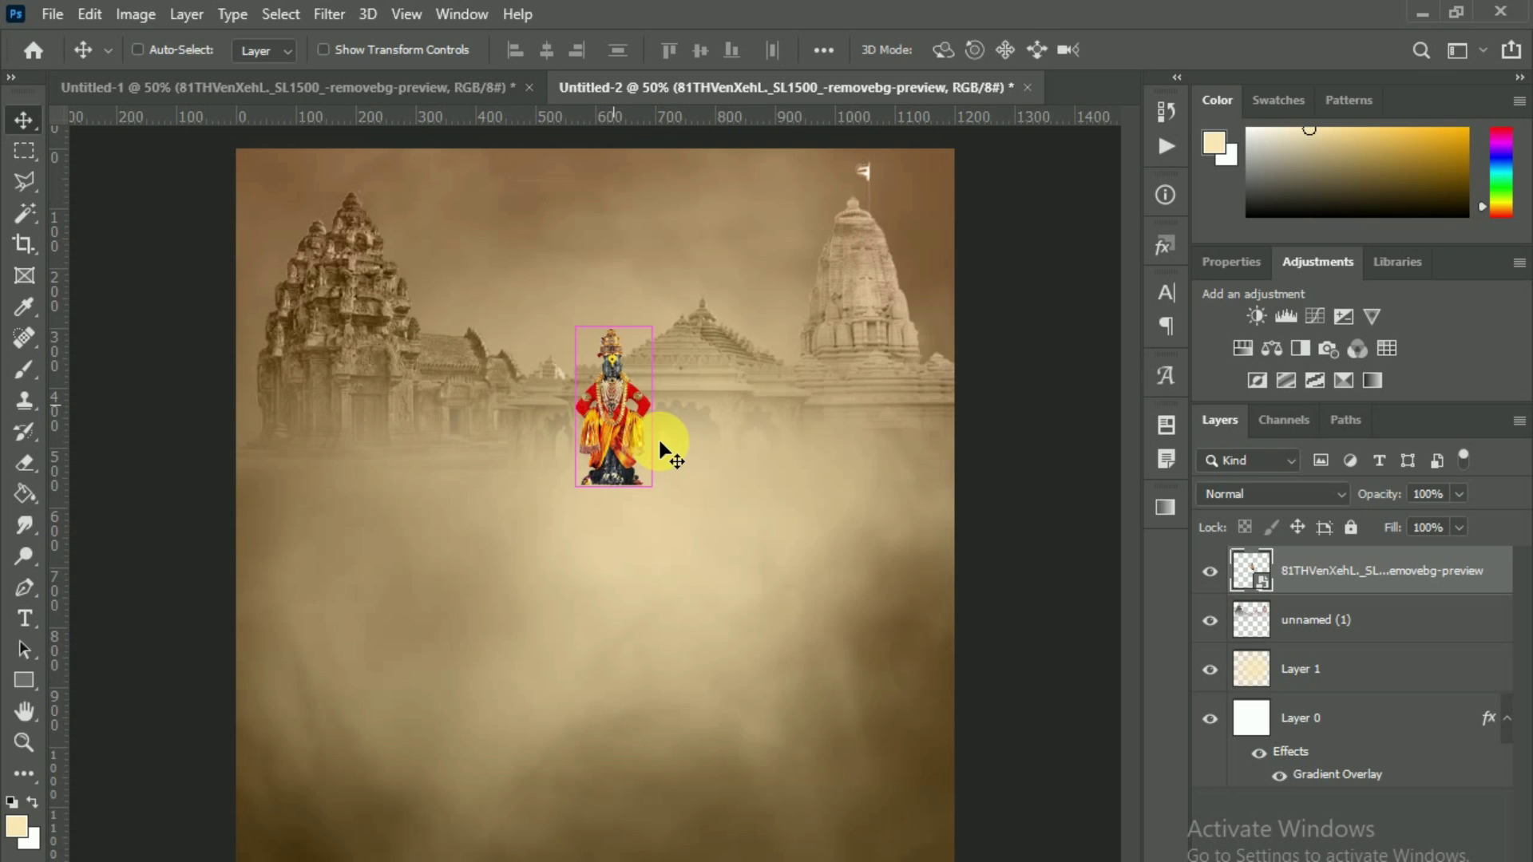
key(ctrl+t)
drag(700, 489, 975, 716)
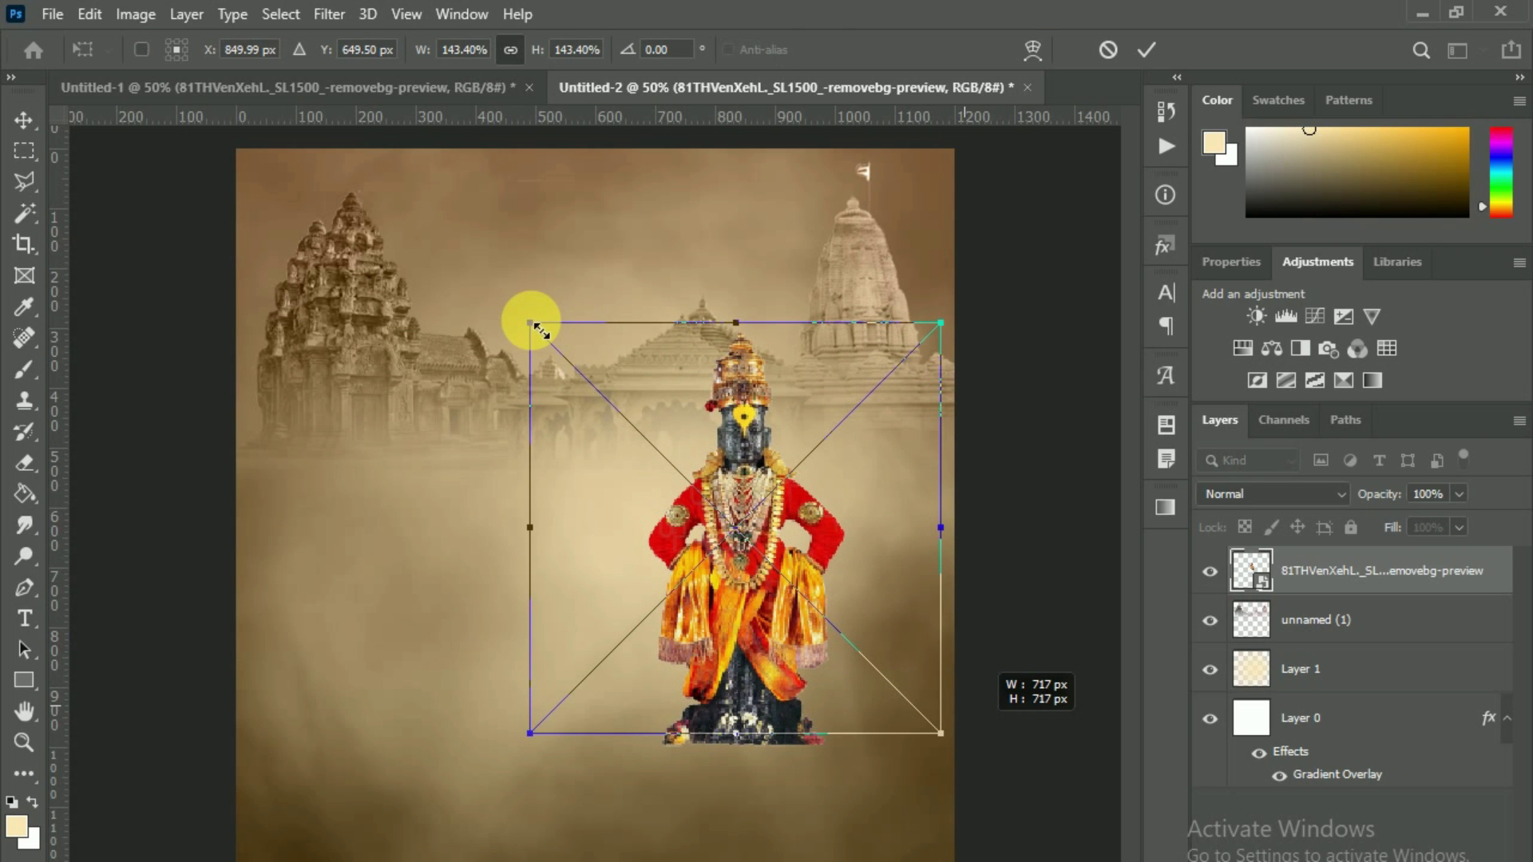
drag(530, 323, 462, 254)
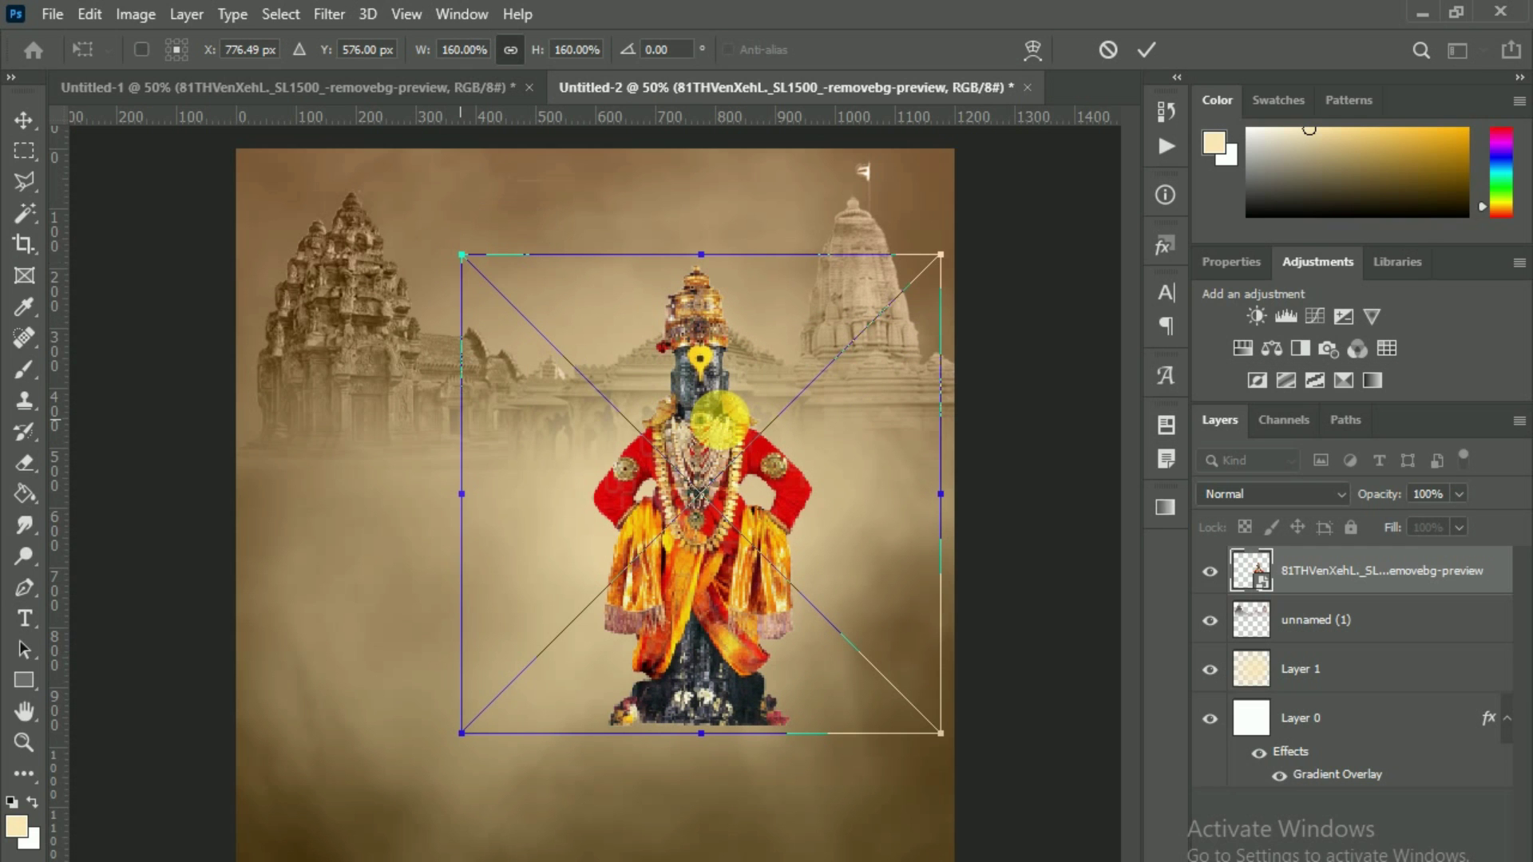
drag(712, 420, 610, 399)
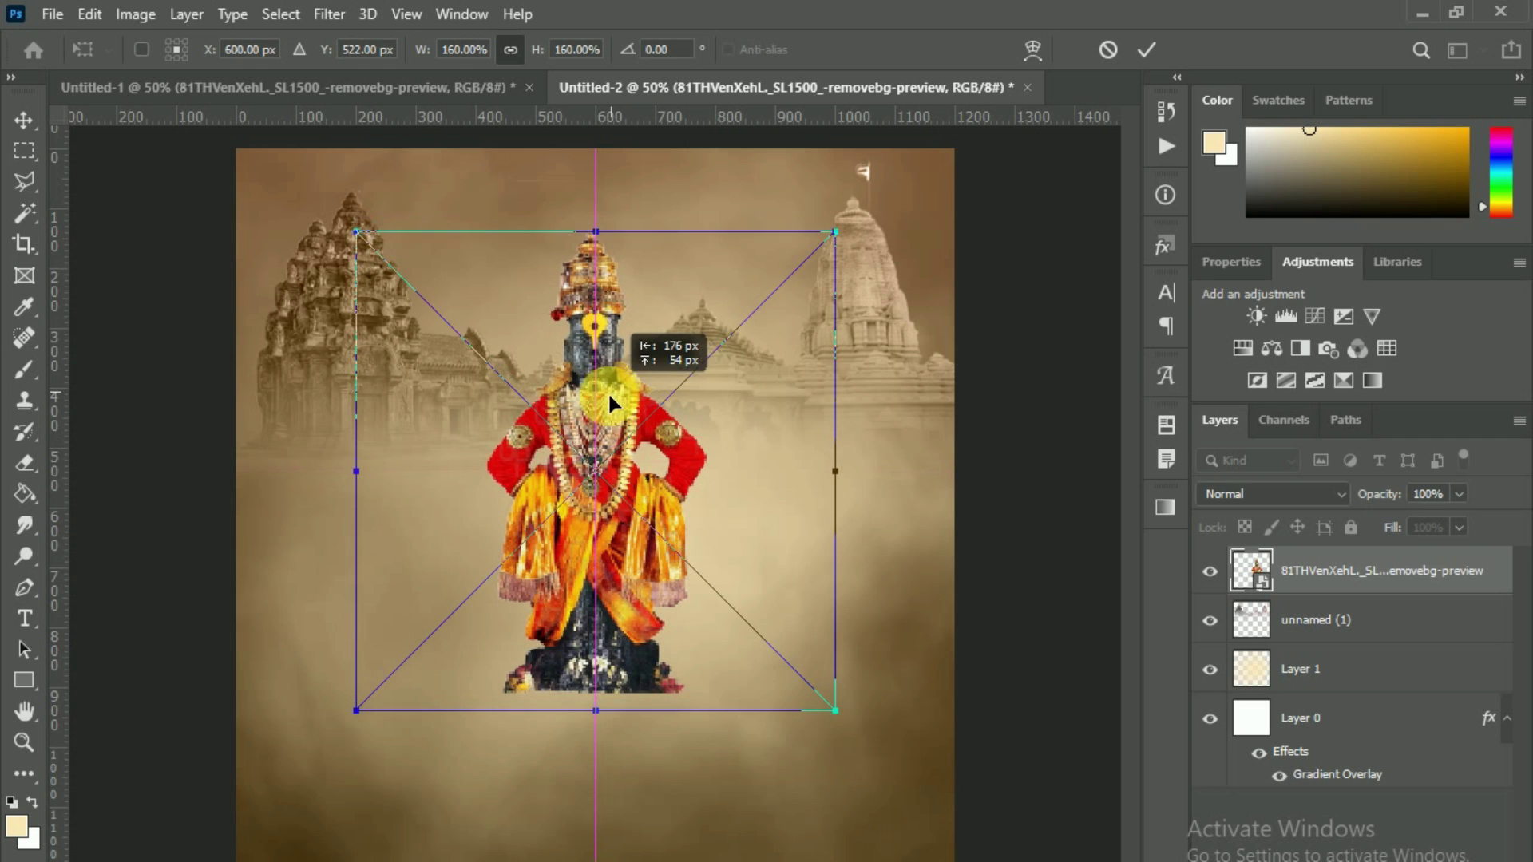
double_click(594, 383)
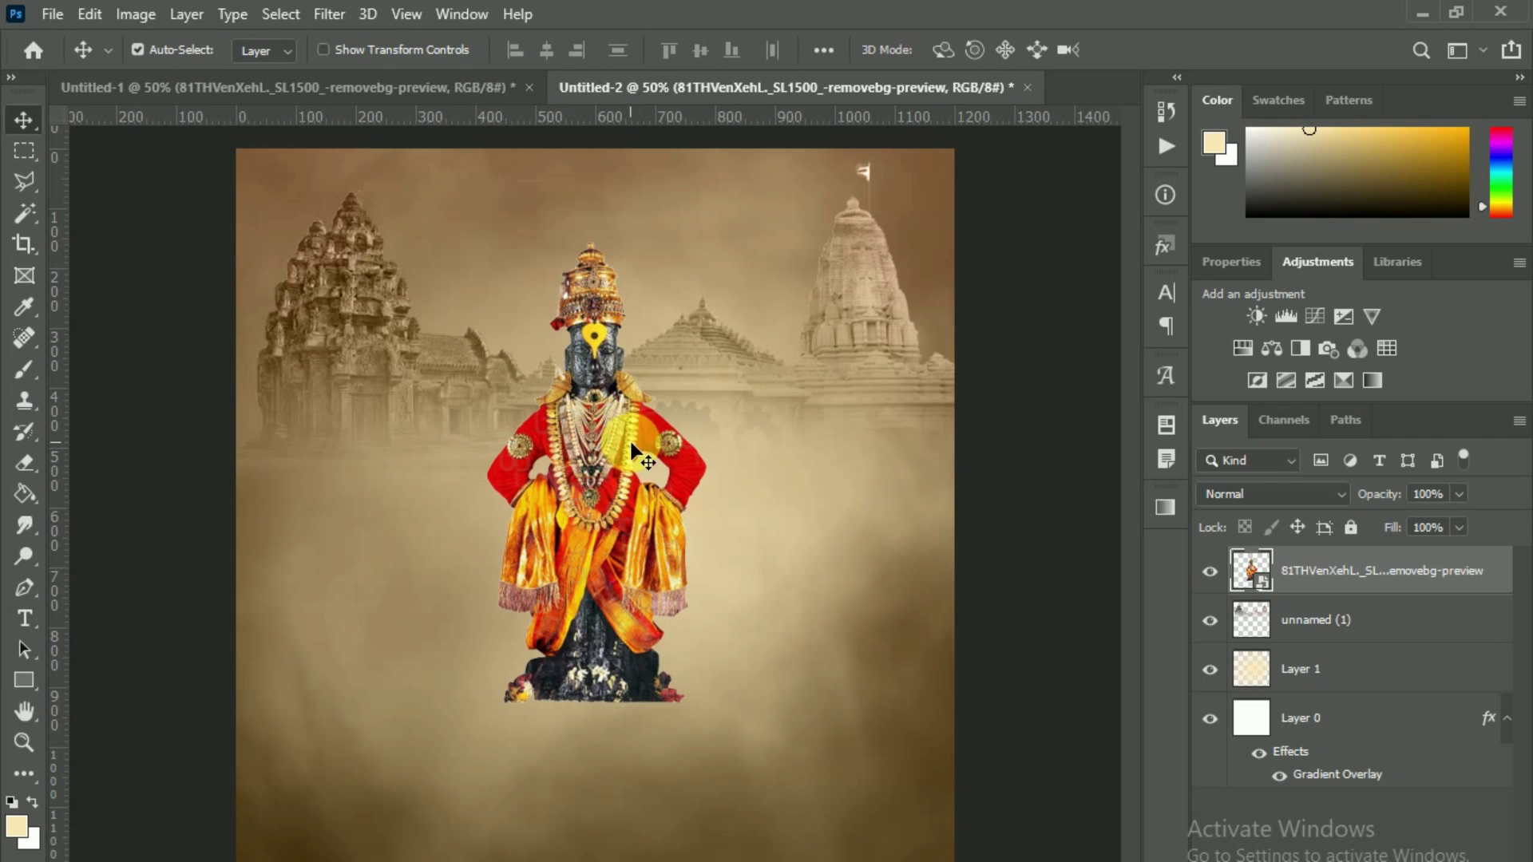
- Duplicate the Vitthal idol layer
right_click(1384, 563)
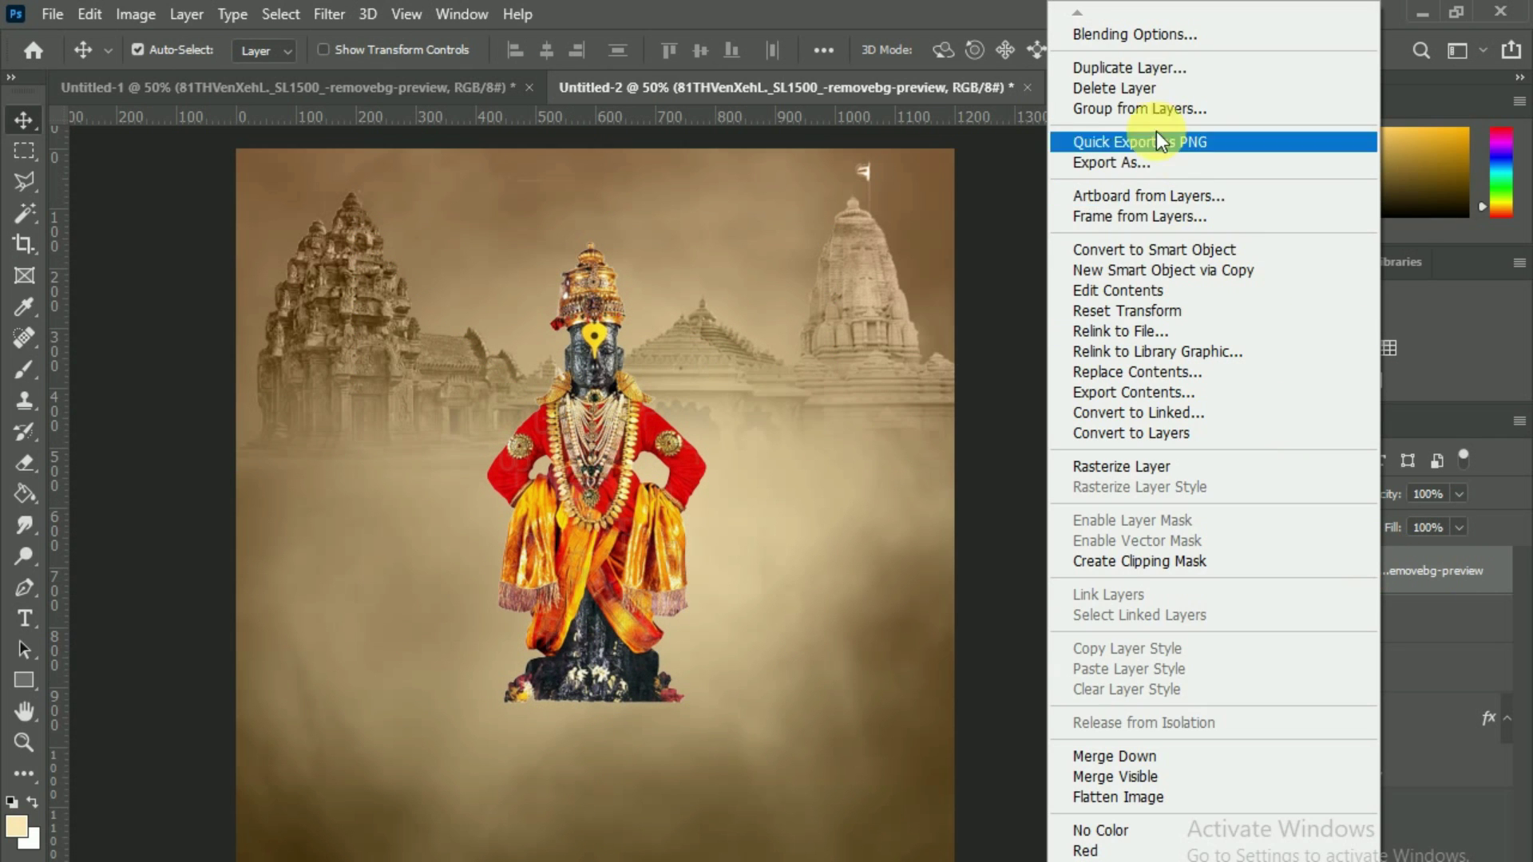
click(1113, 69)
click(975, 232)
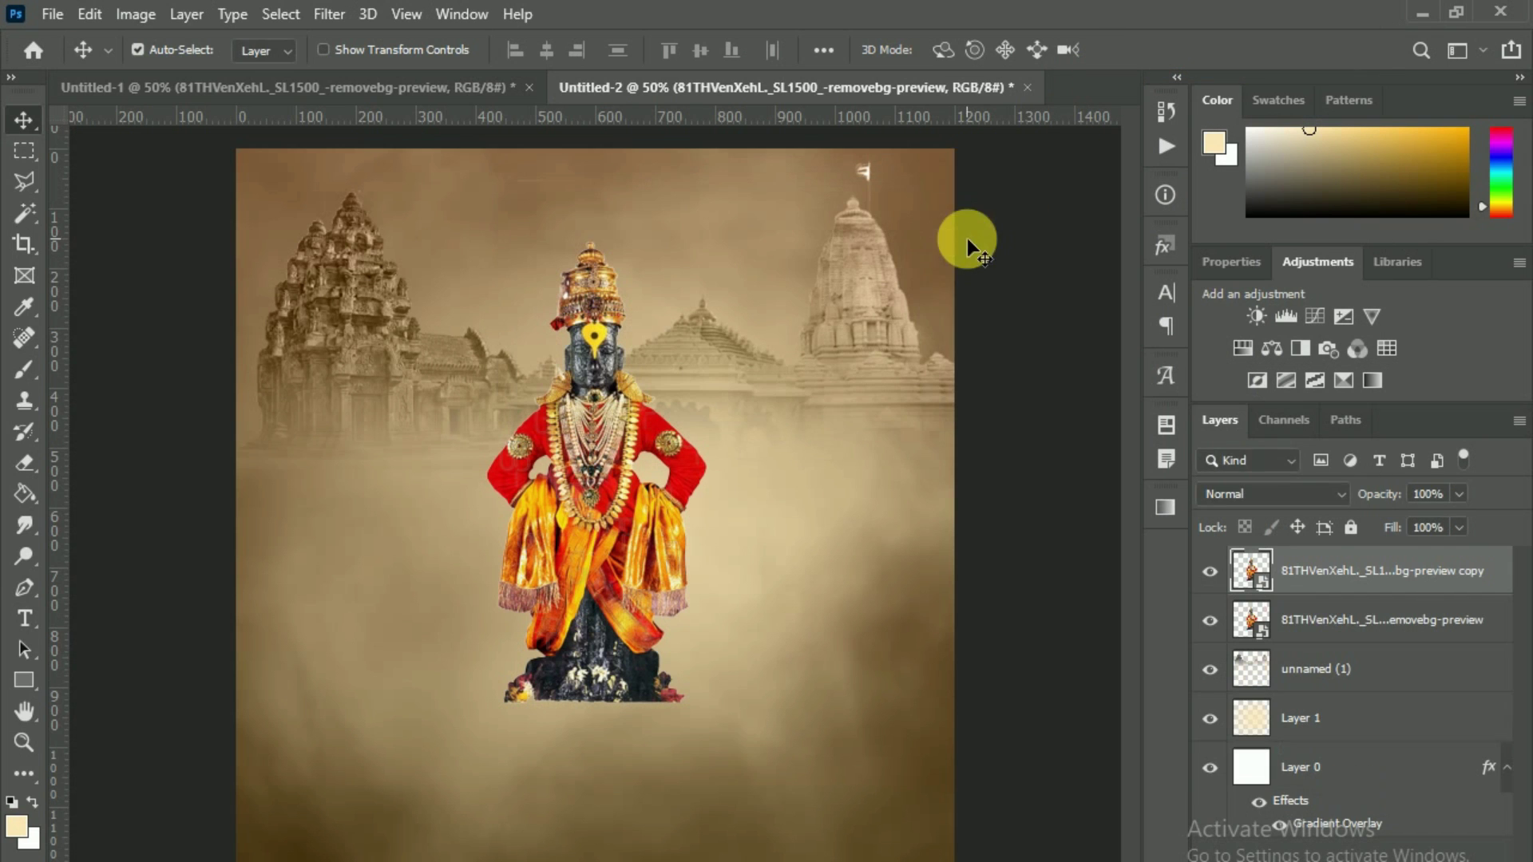
- Give the lower idol layer a deep brown Color Overlay effect
click(1393, 627)
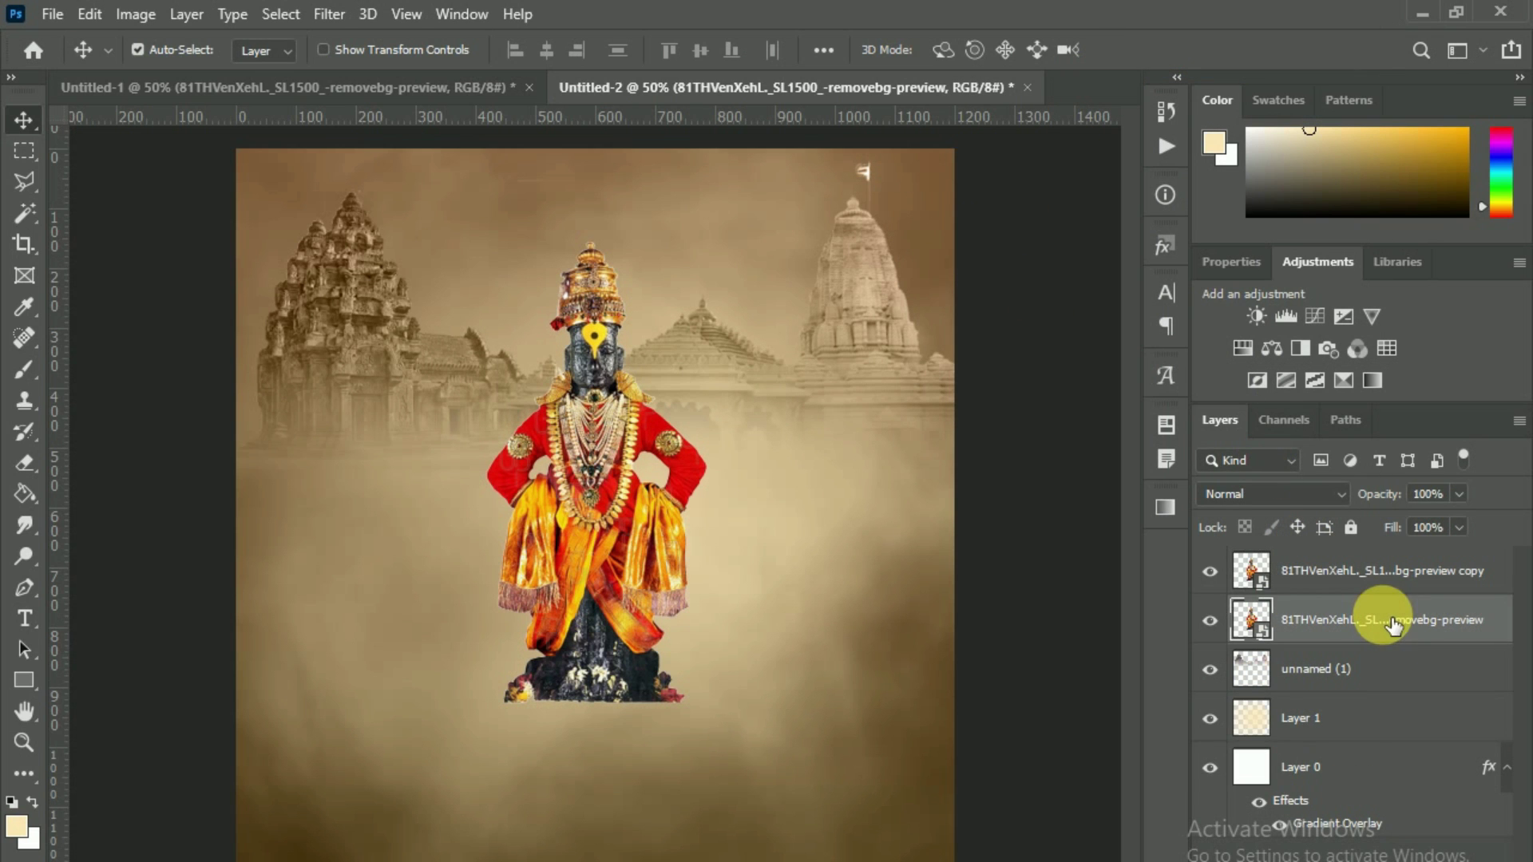
click(1357, 850)
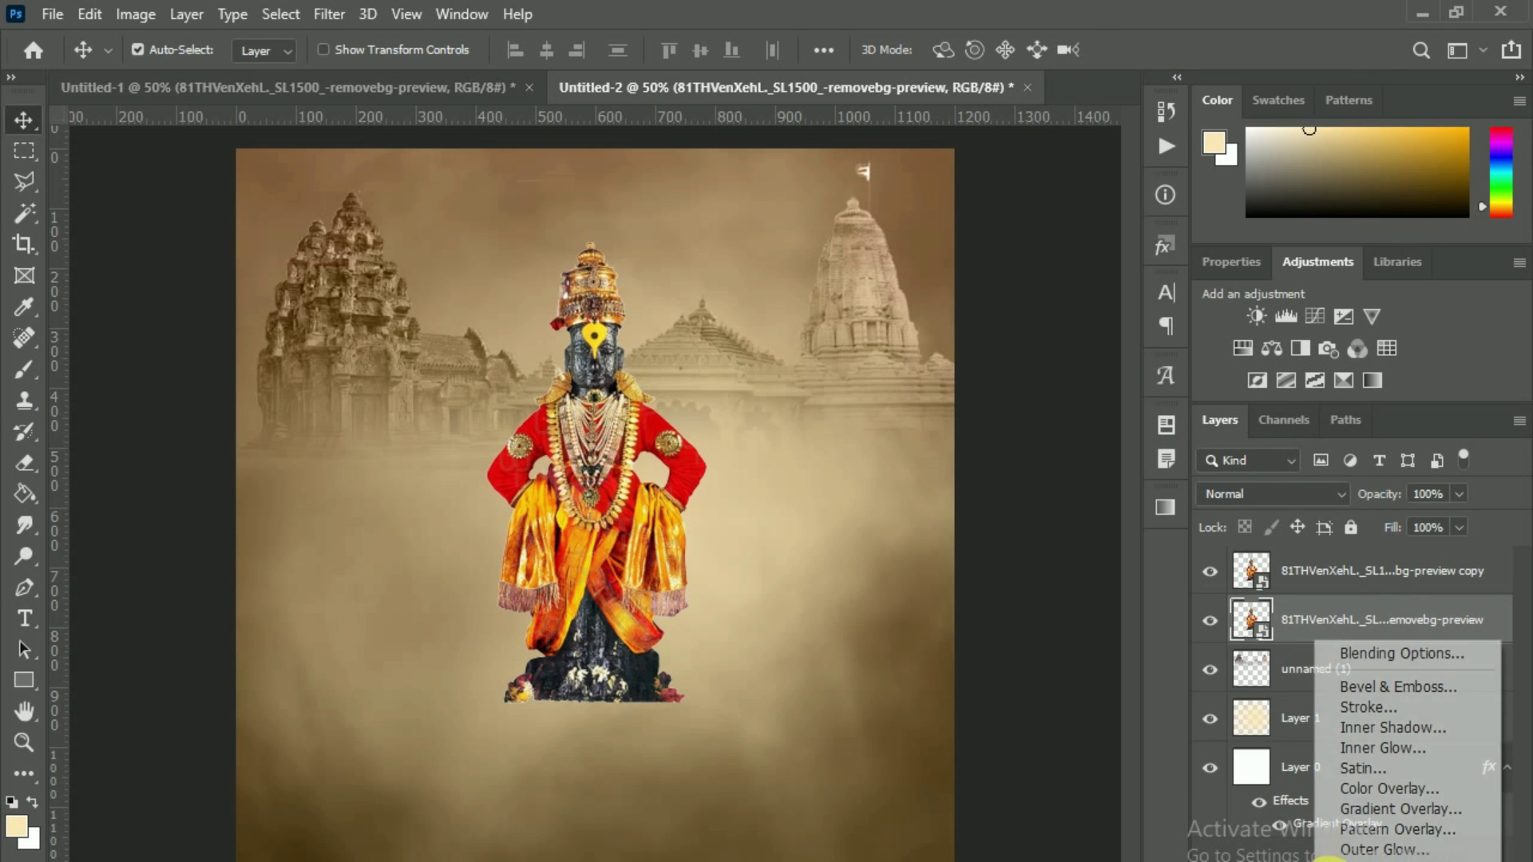
click(1390, 790)
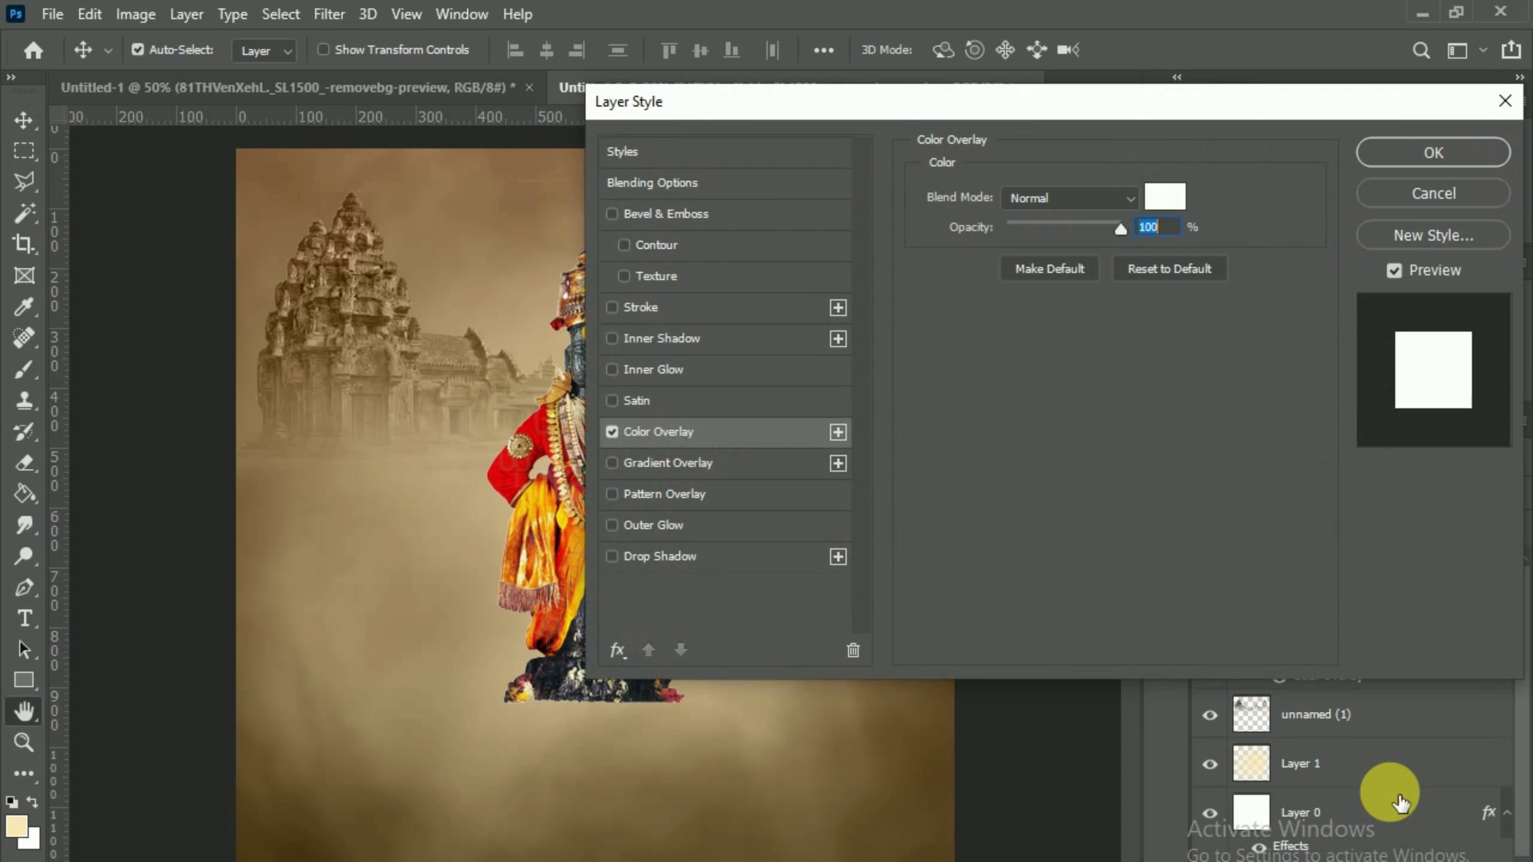
click(1175, 201)
click(479, 244)
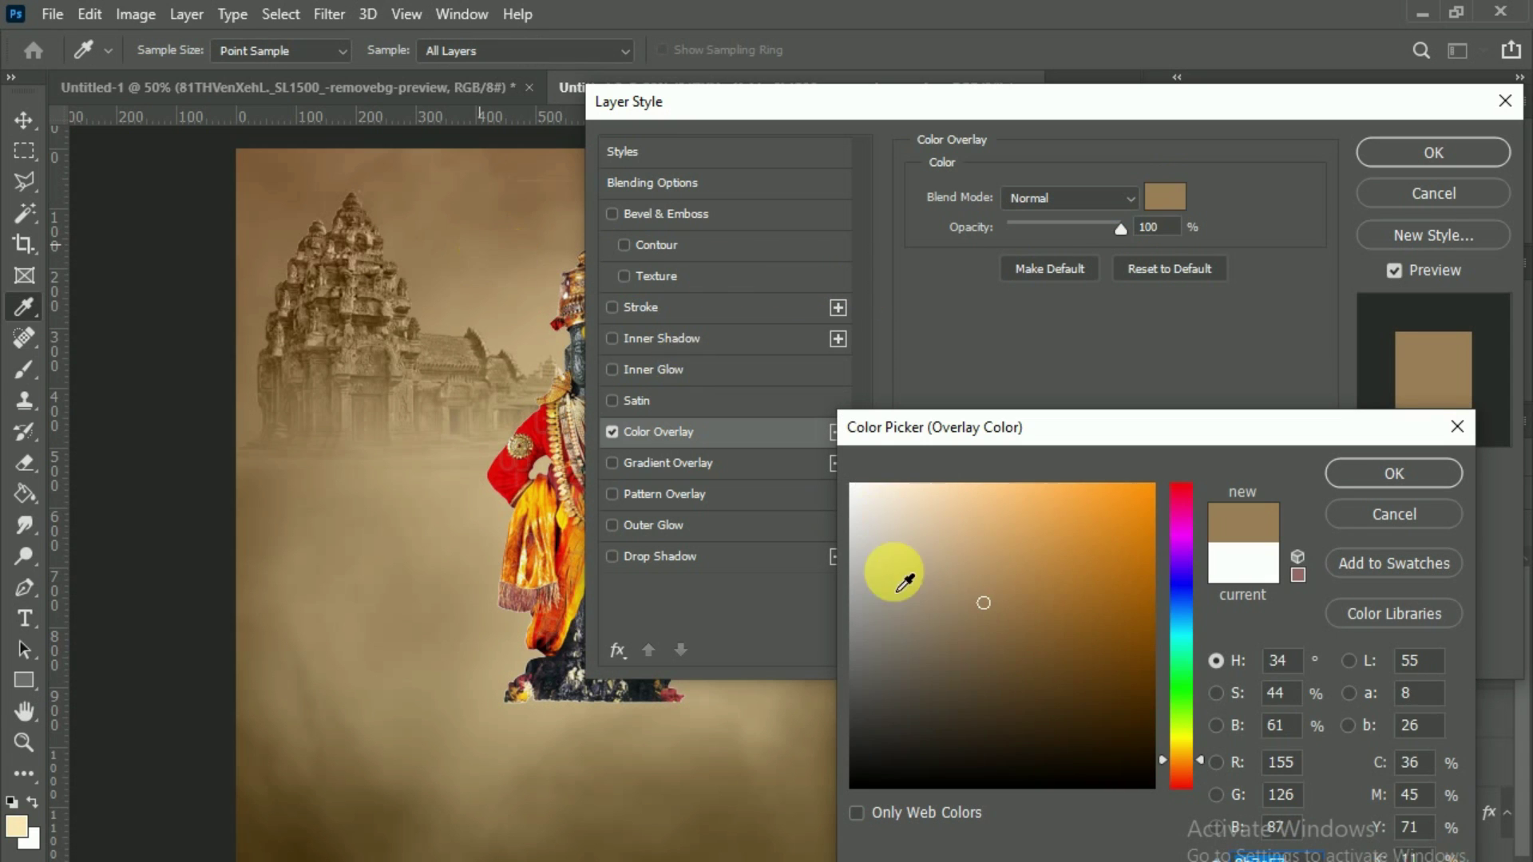
click(900, 702)
click(1361, 475)
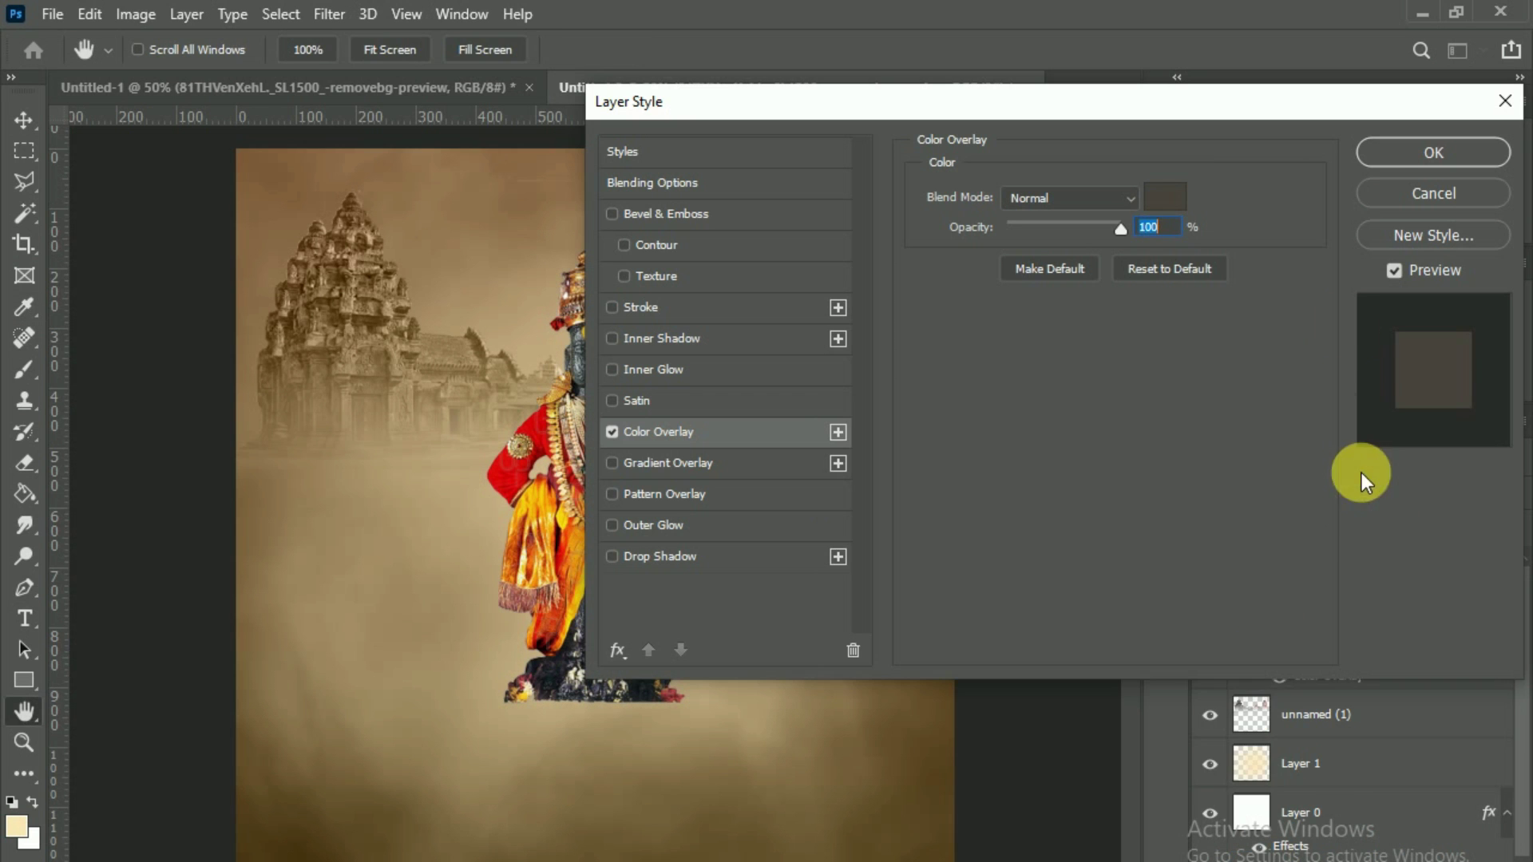
click(1400, 155)
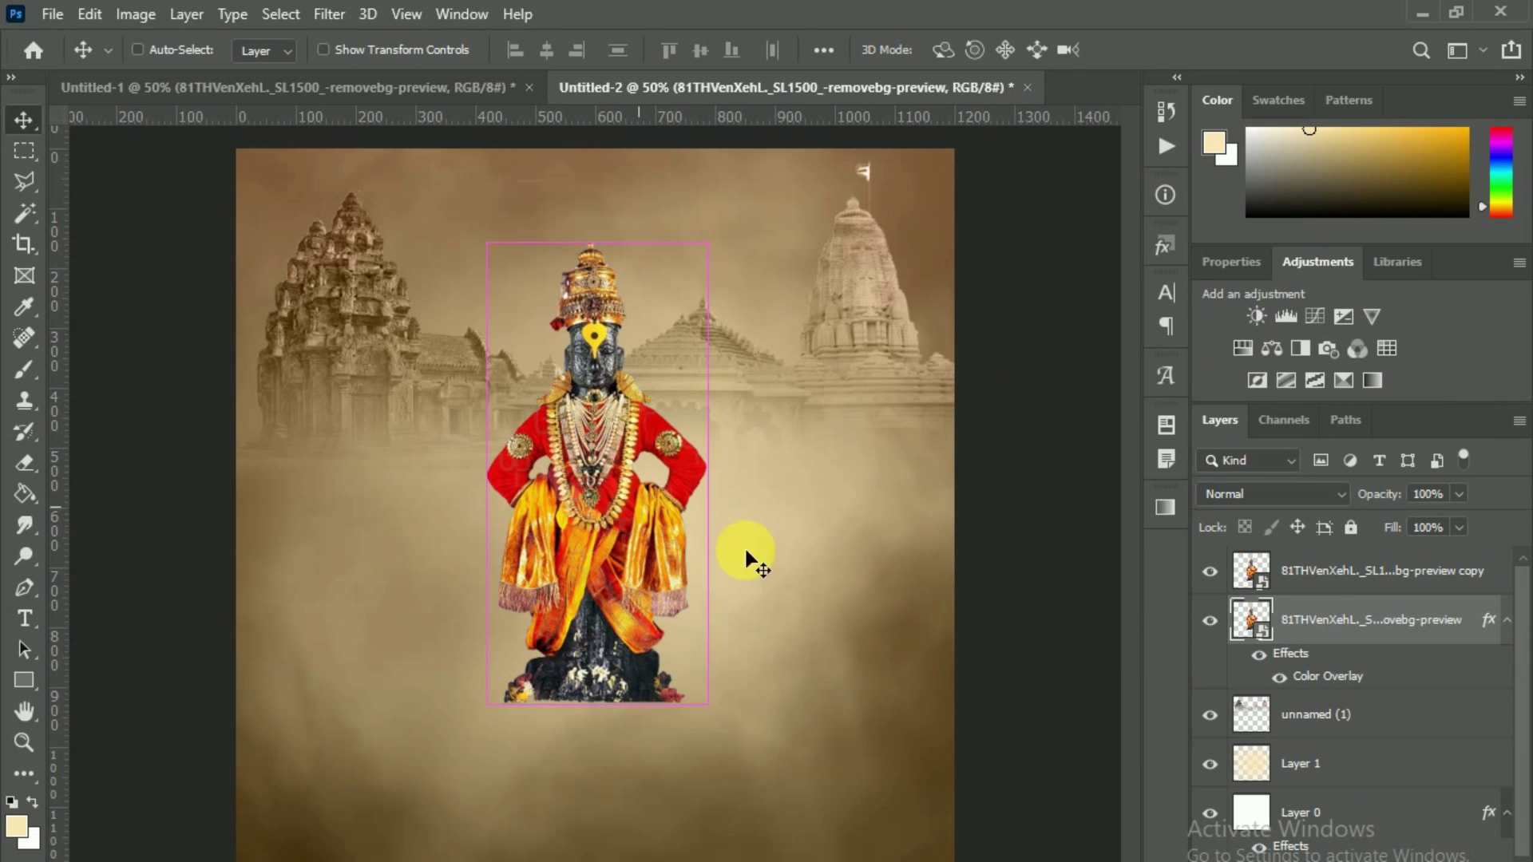
- Scale the front idol copy down to about 130.4% and centre it over the silhouette
click(1349, 573)
key(ctrl+t)
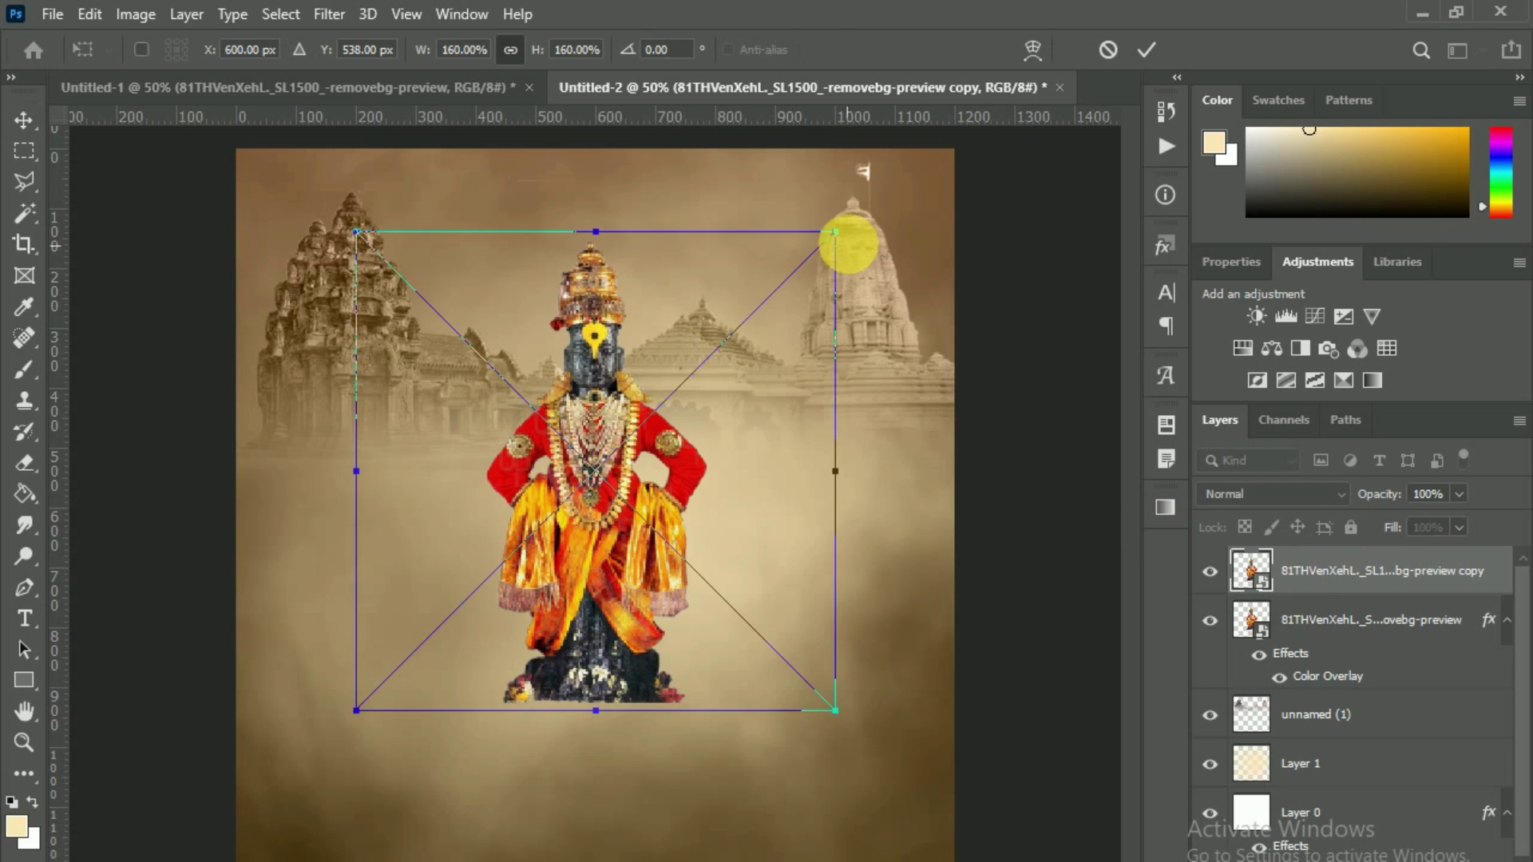
drag(829, 232, 818, 351)
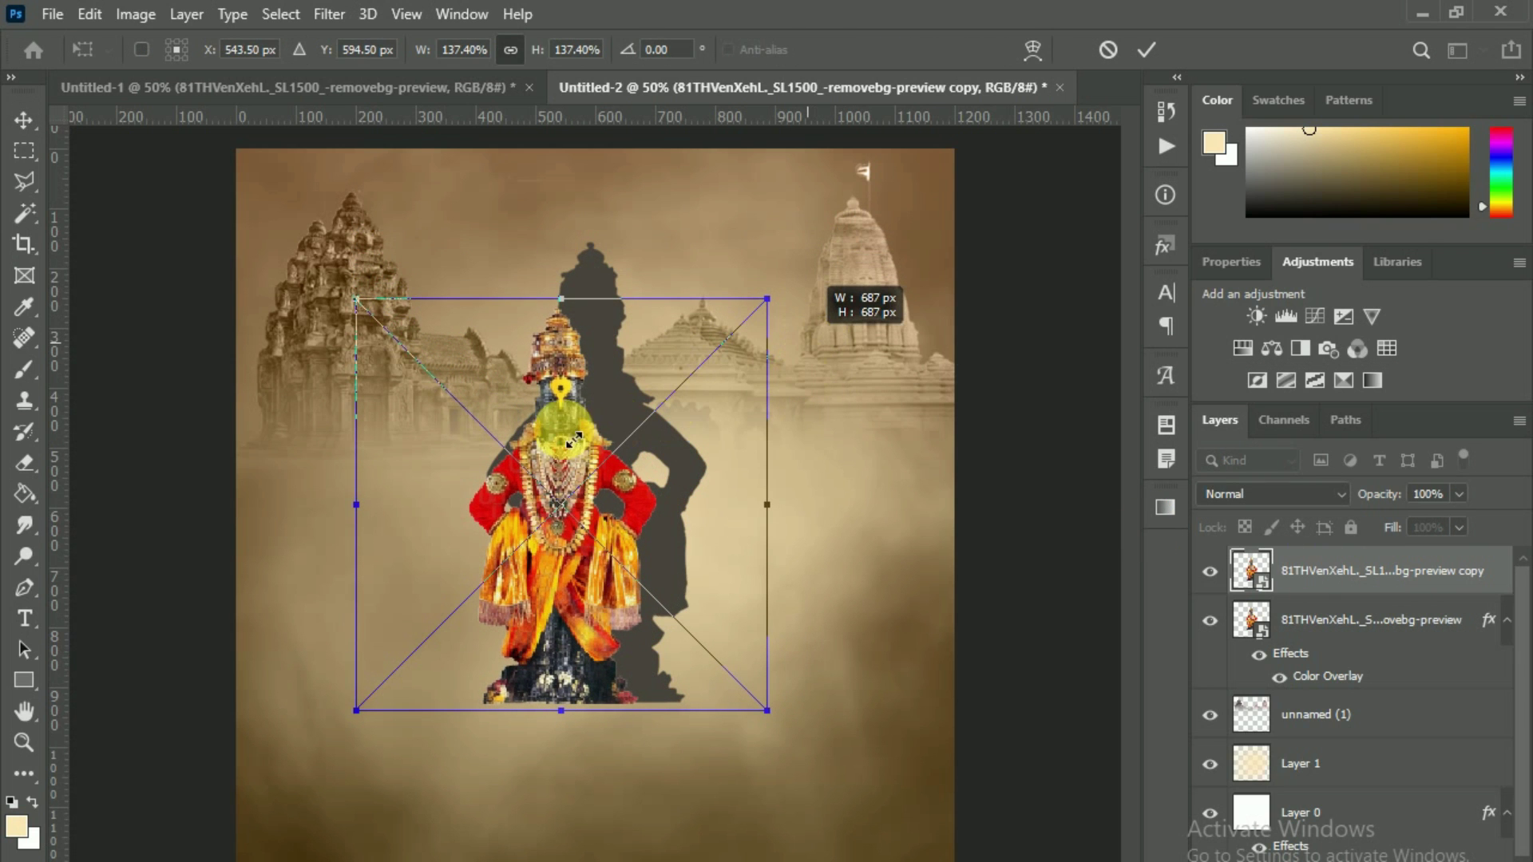
drag(563, 447, 581, 441)
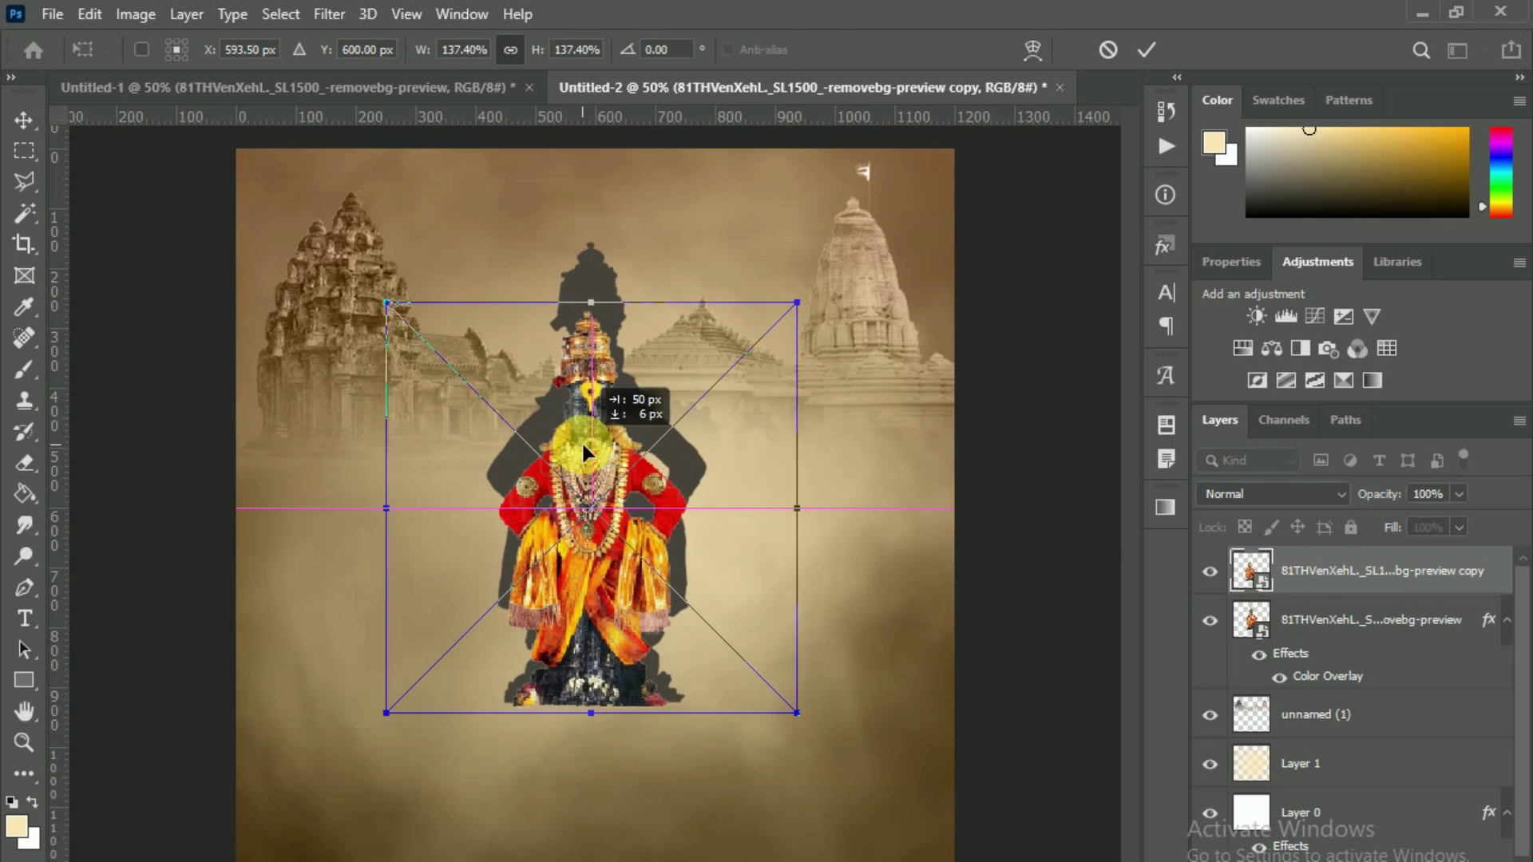
drag(385, 301, 408, 349)
drag(608, 438, 605, 433)
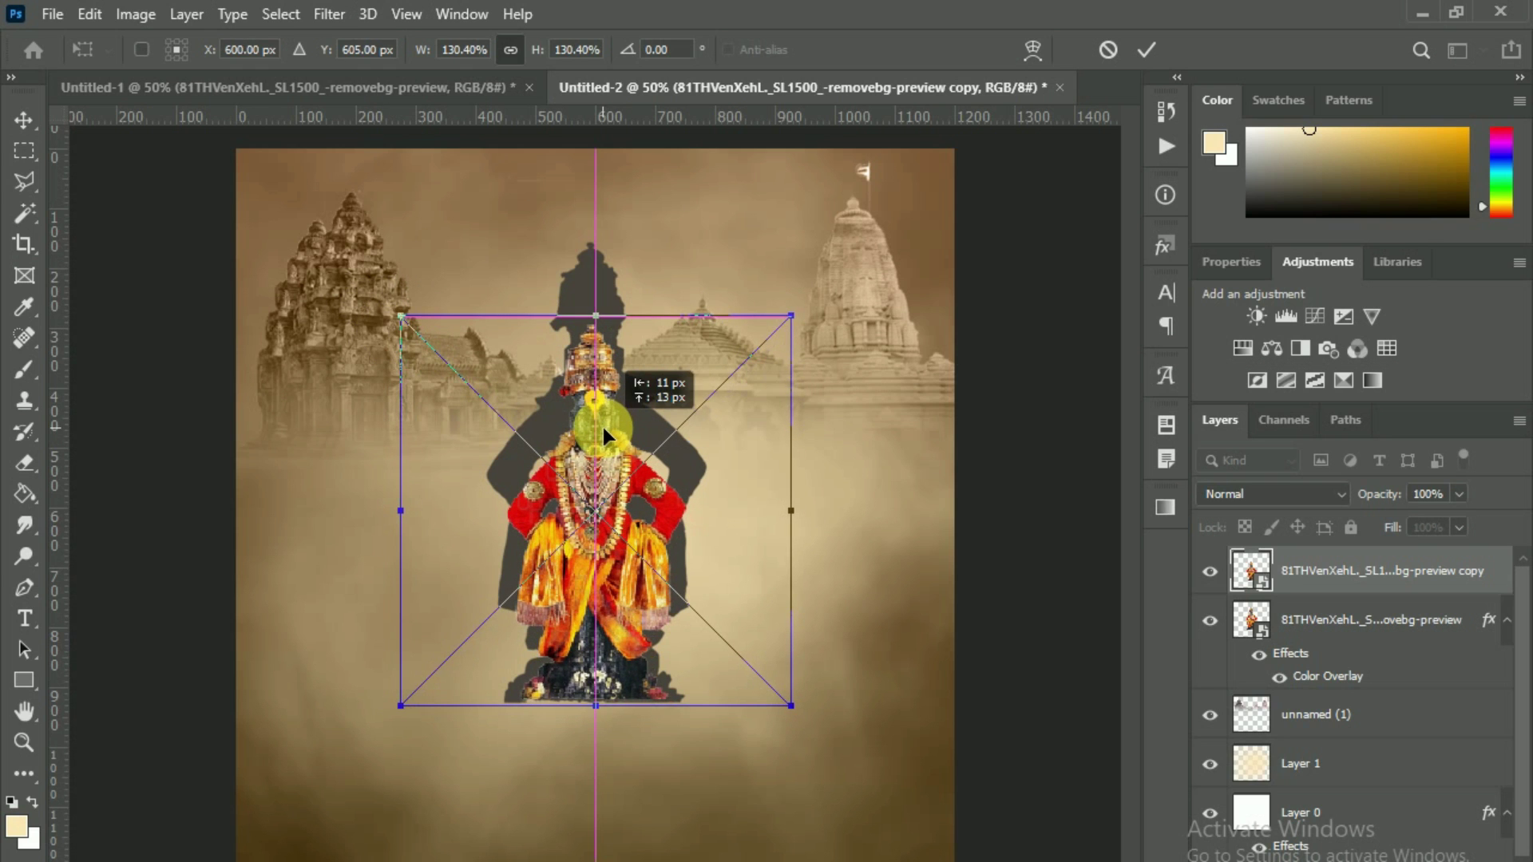
key(Return)
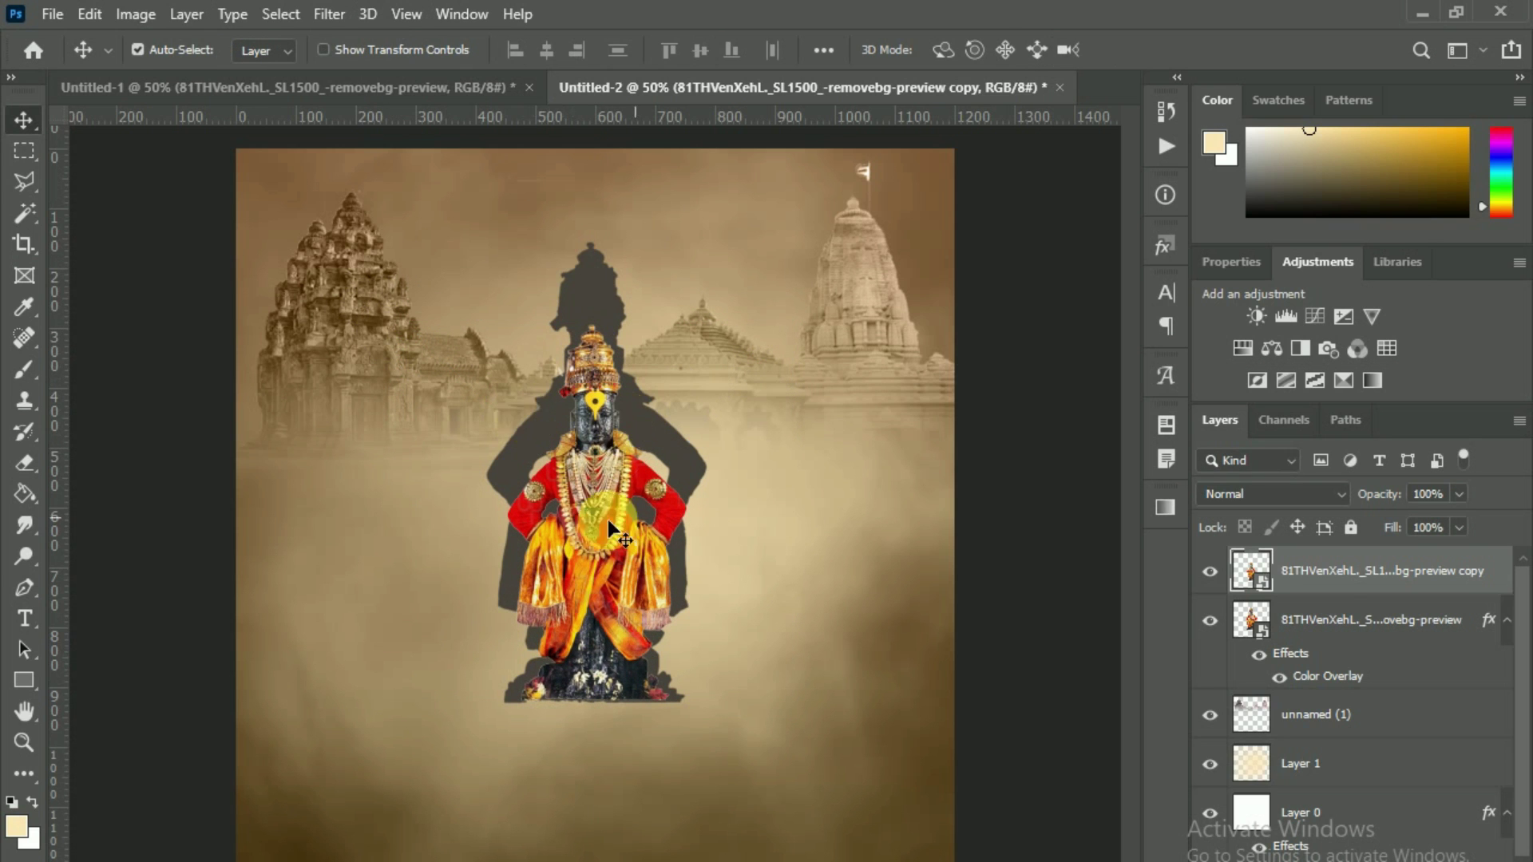
click(1371, 619)
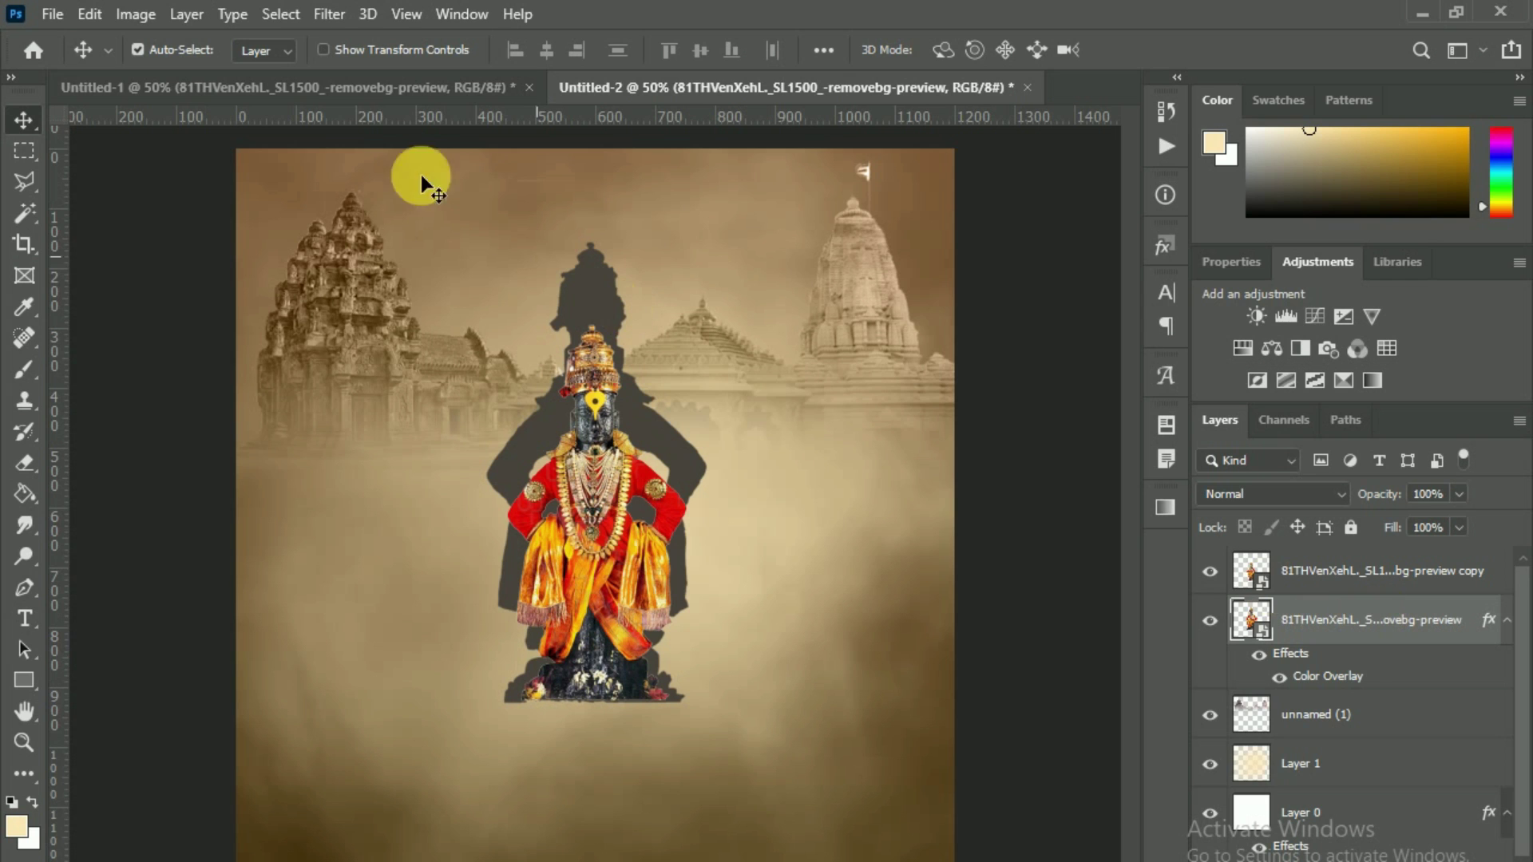
- Apply a 6.2-pixel Gaussian Blur to the dark silhouette layer
click(329, 16)
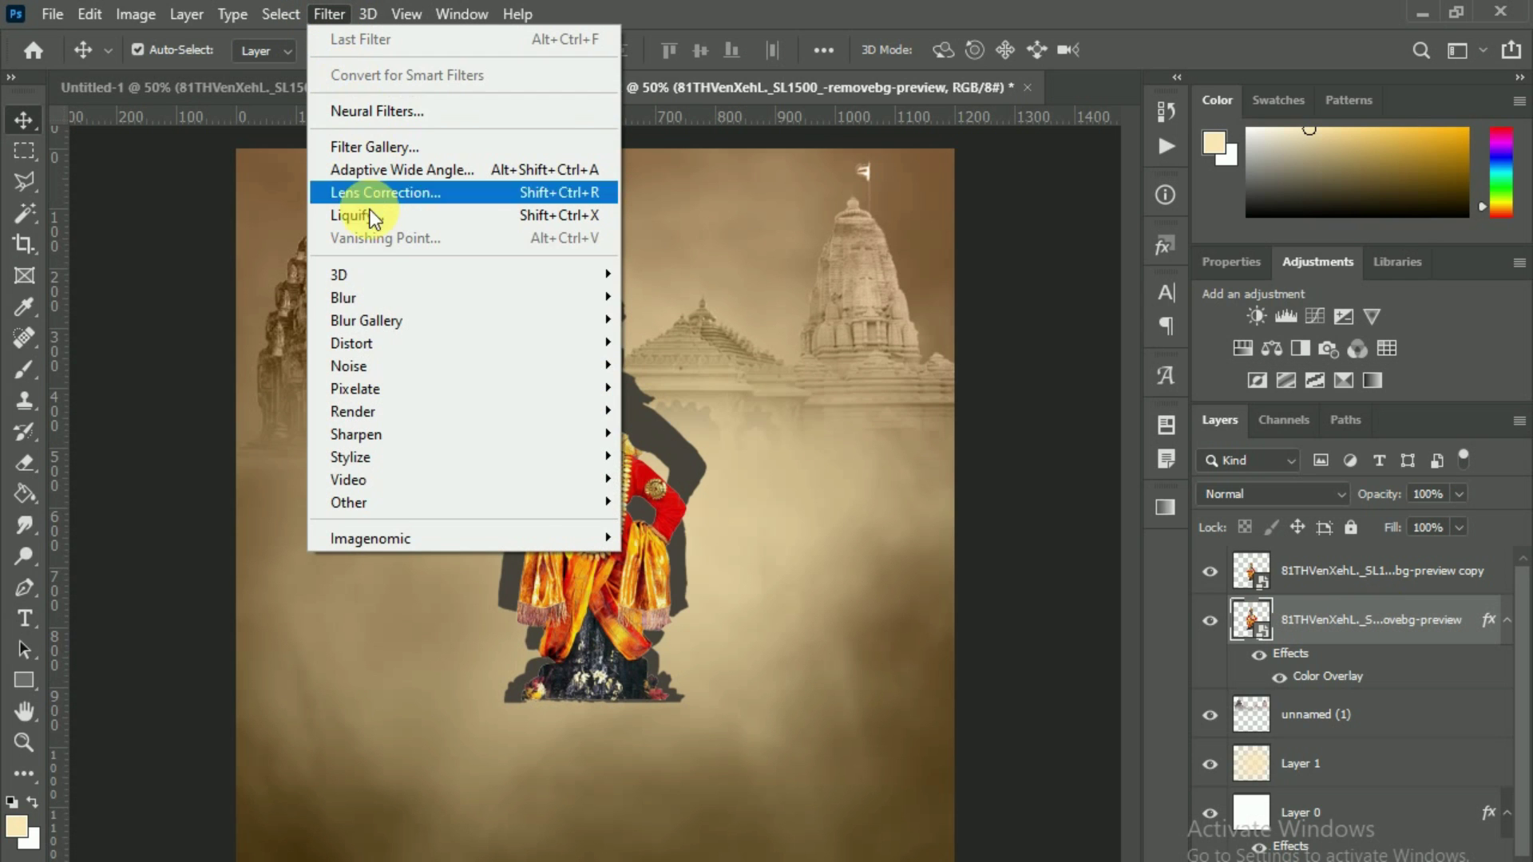
click(686, 388)
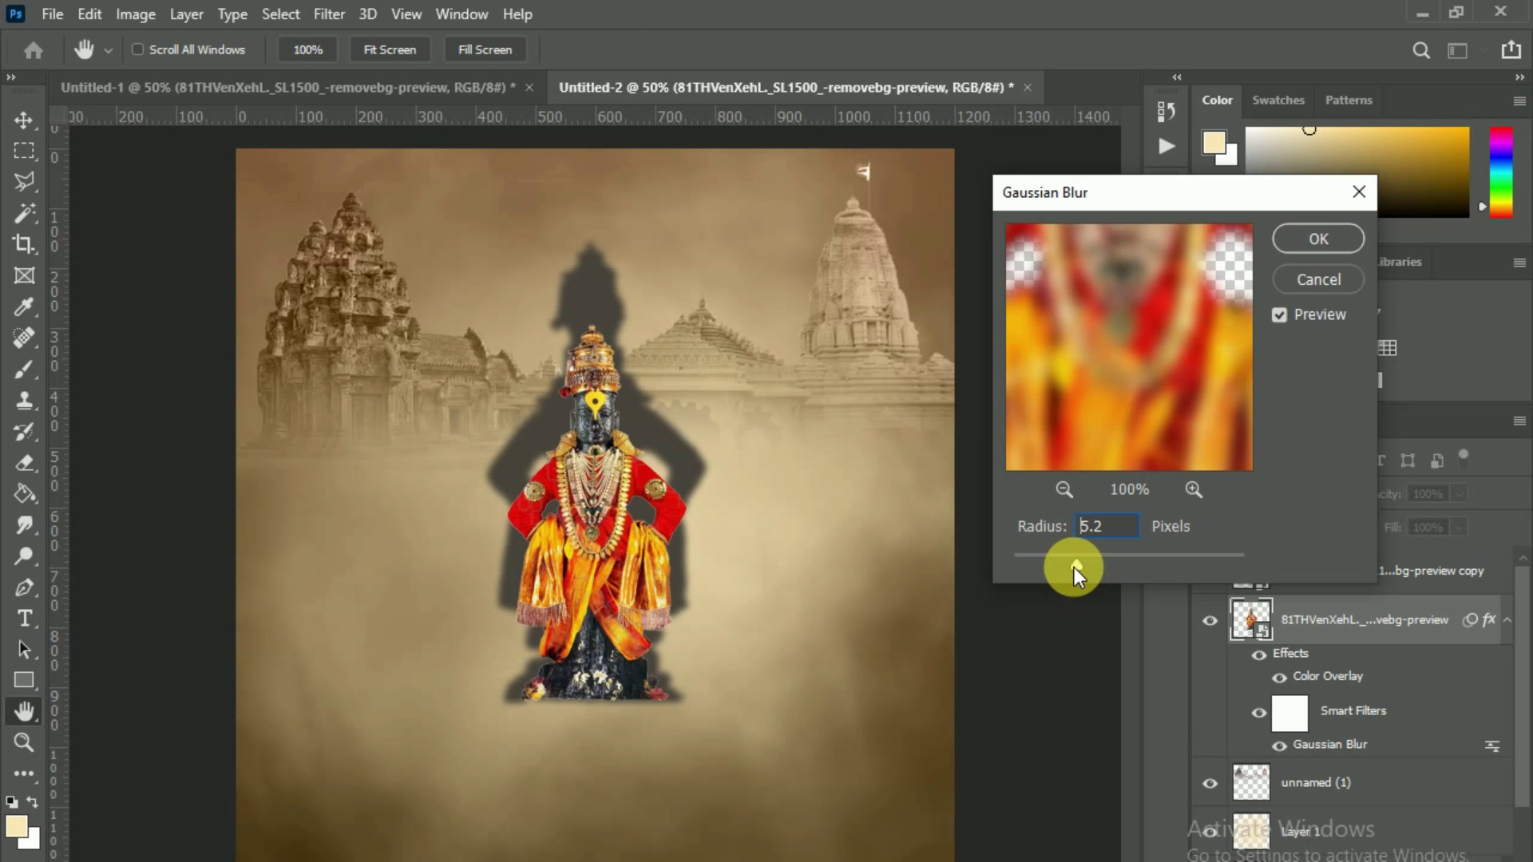
click(1301, 231)
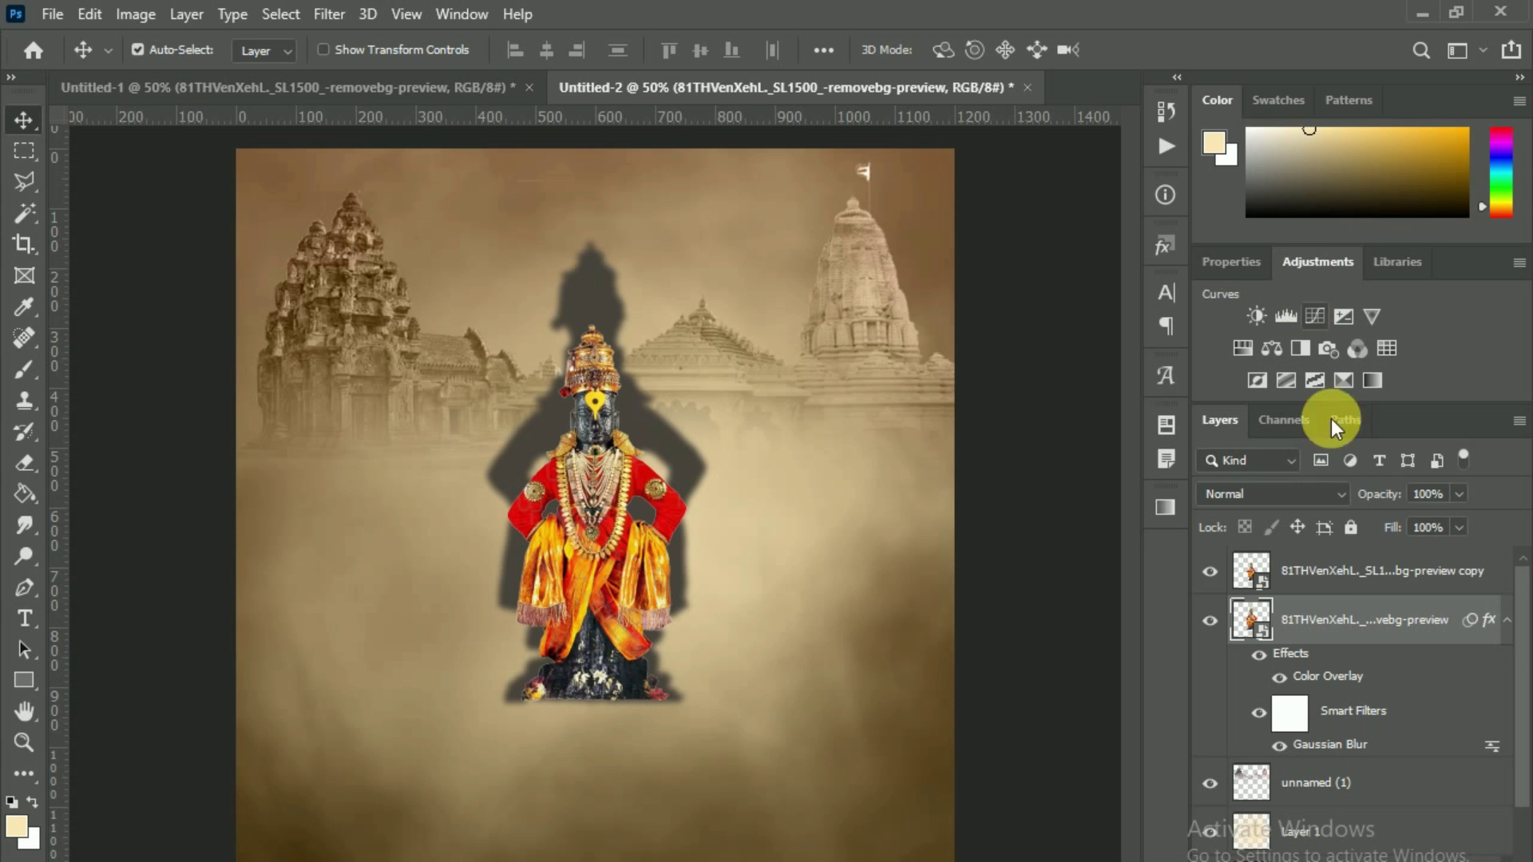
click(1329, 571)
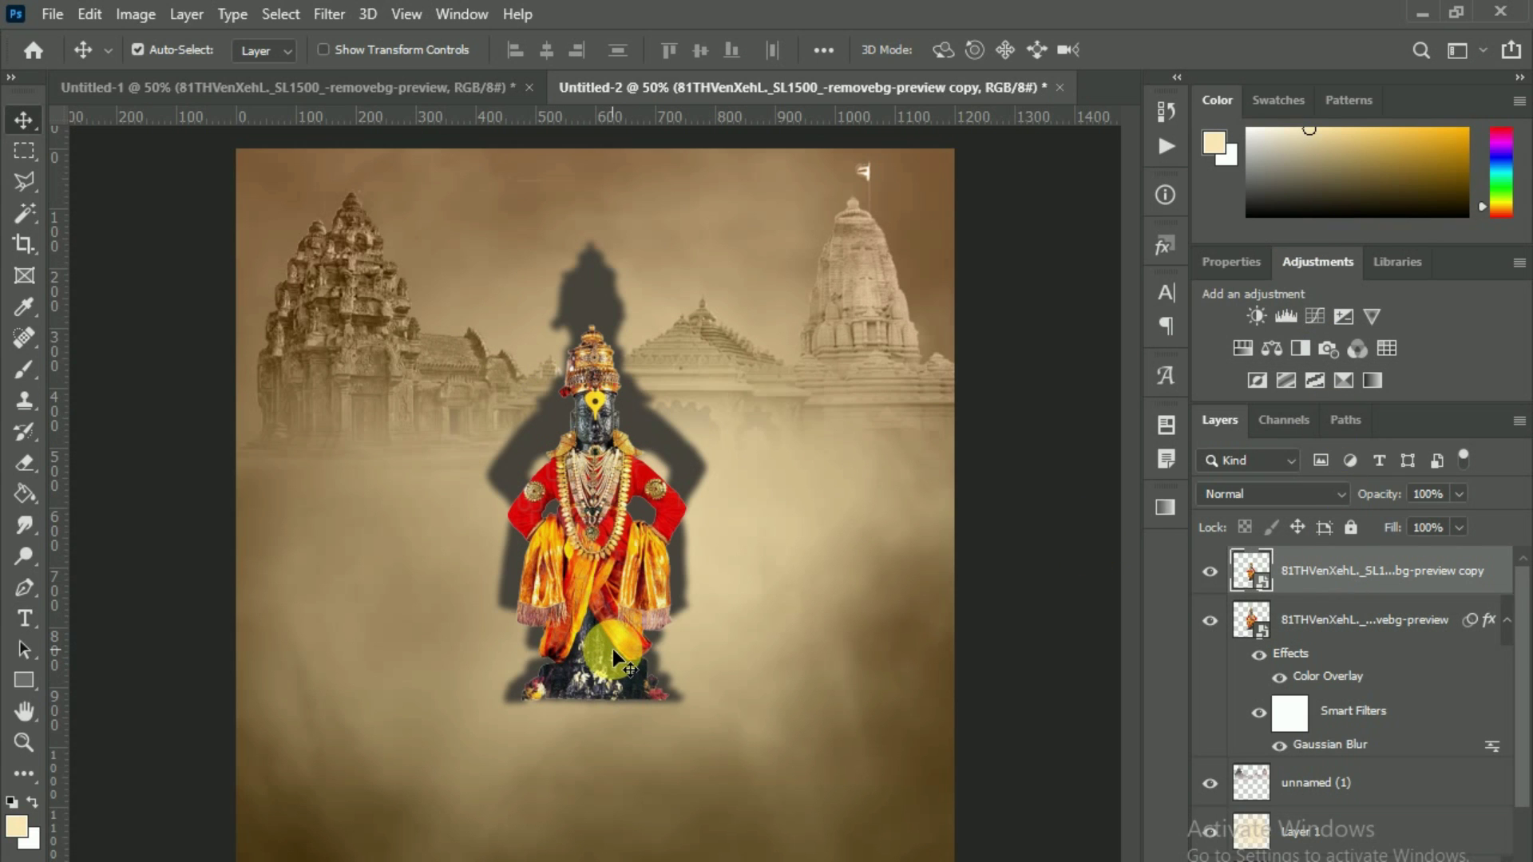
- Take a smaller Eraser and try fading the idol's base, then undo it
right_click(27, 470)
click(144, 452)
click(676, 371)
key(bracketleft)
key(bracketleft)
key(bracketleft)
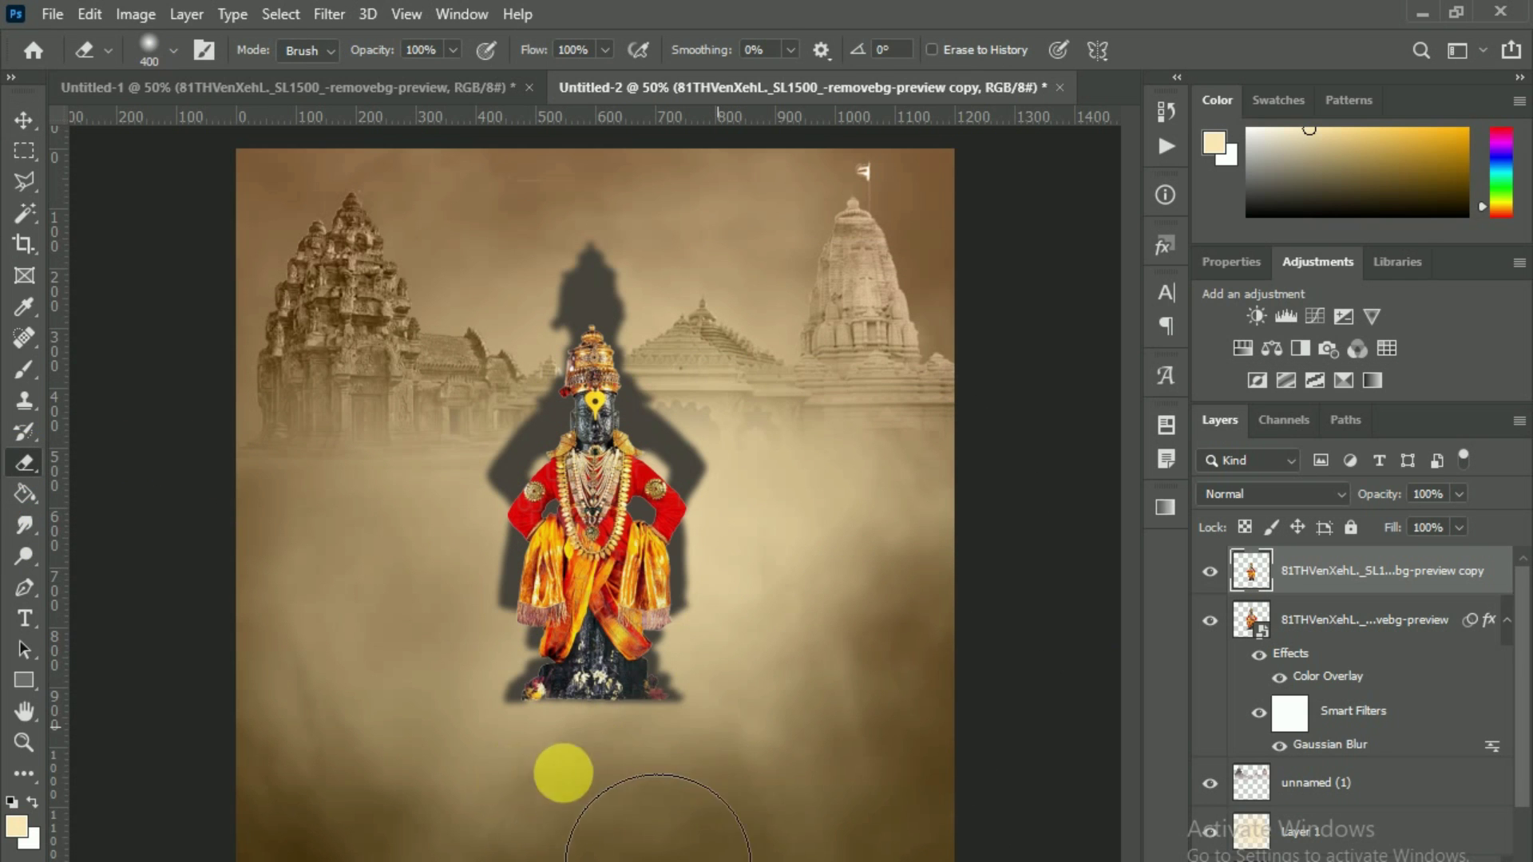
drag(581, 772, 454, 772)
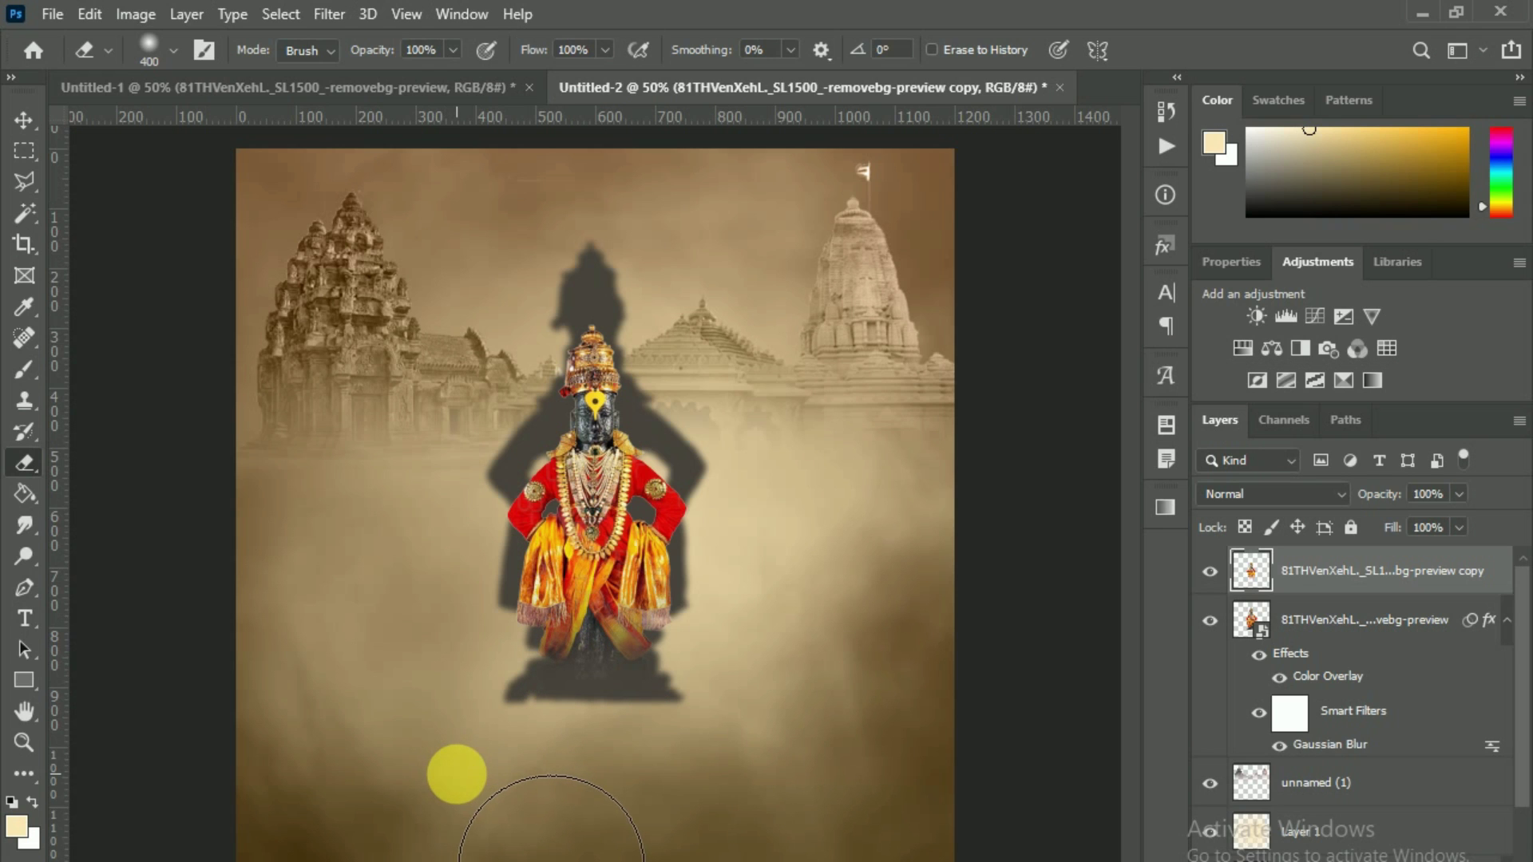
key(ctrl+z)
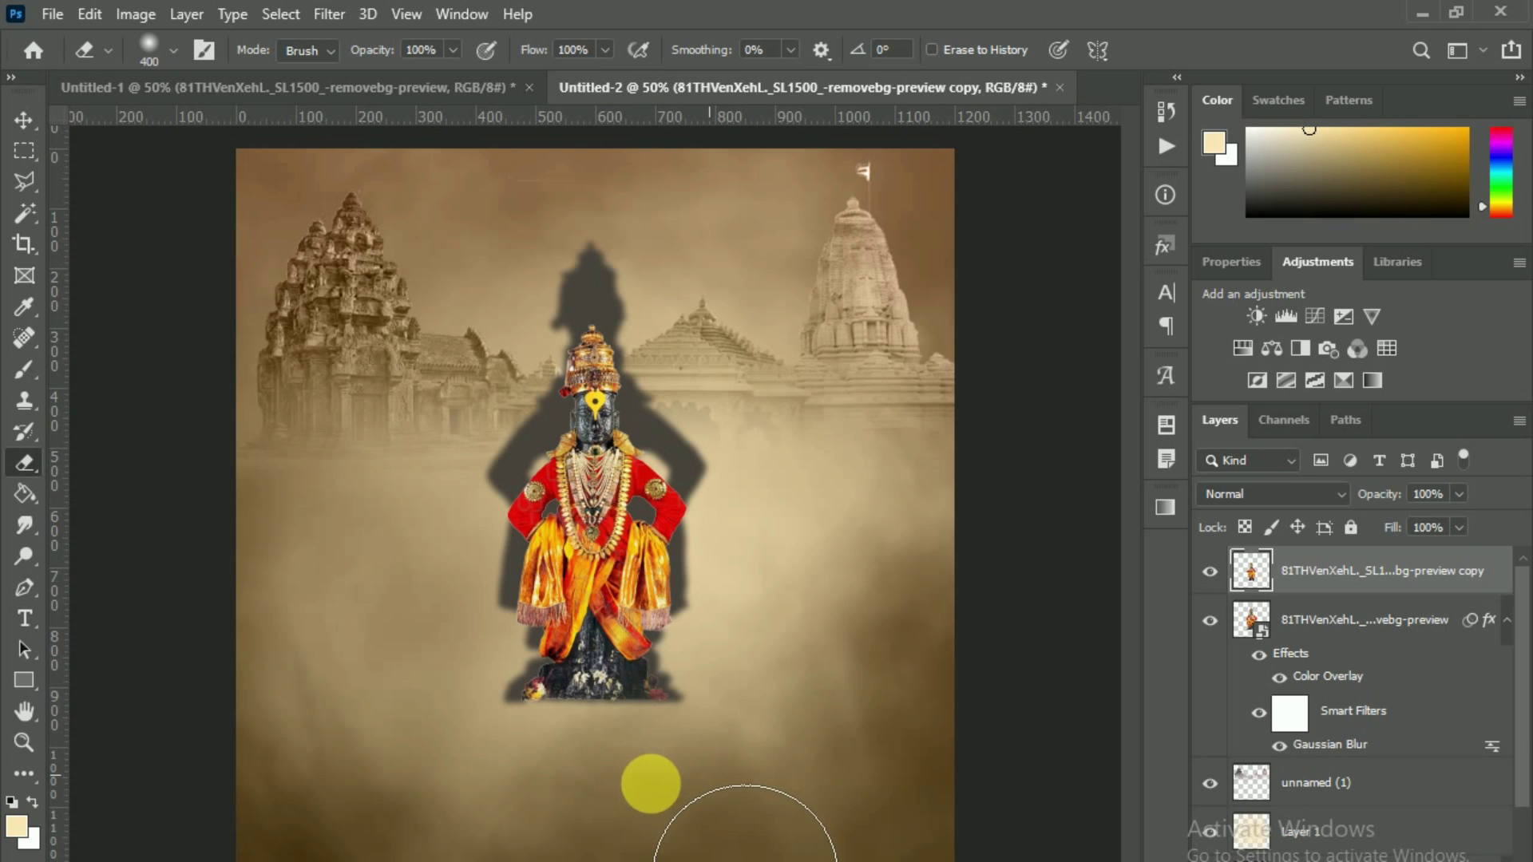
- Rasterize the dark silhouette and erase the lower part of the shadow
click(1358, 627)
click(620, 715)
click(729, 387)
mouse_move(753, 711)
mouse_down()
mouse_move(454, 774)
mouse_move(1380, 603)
mouse_up()
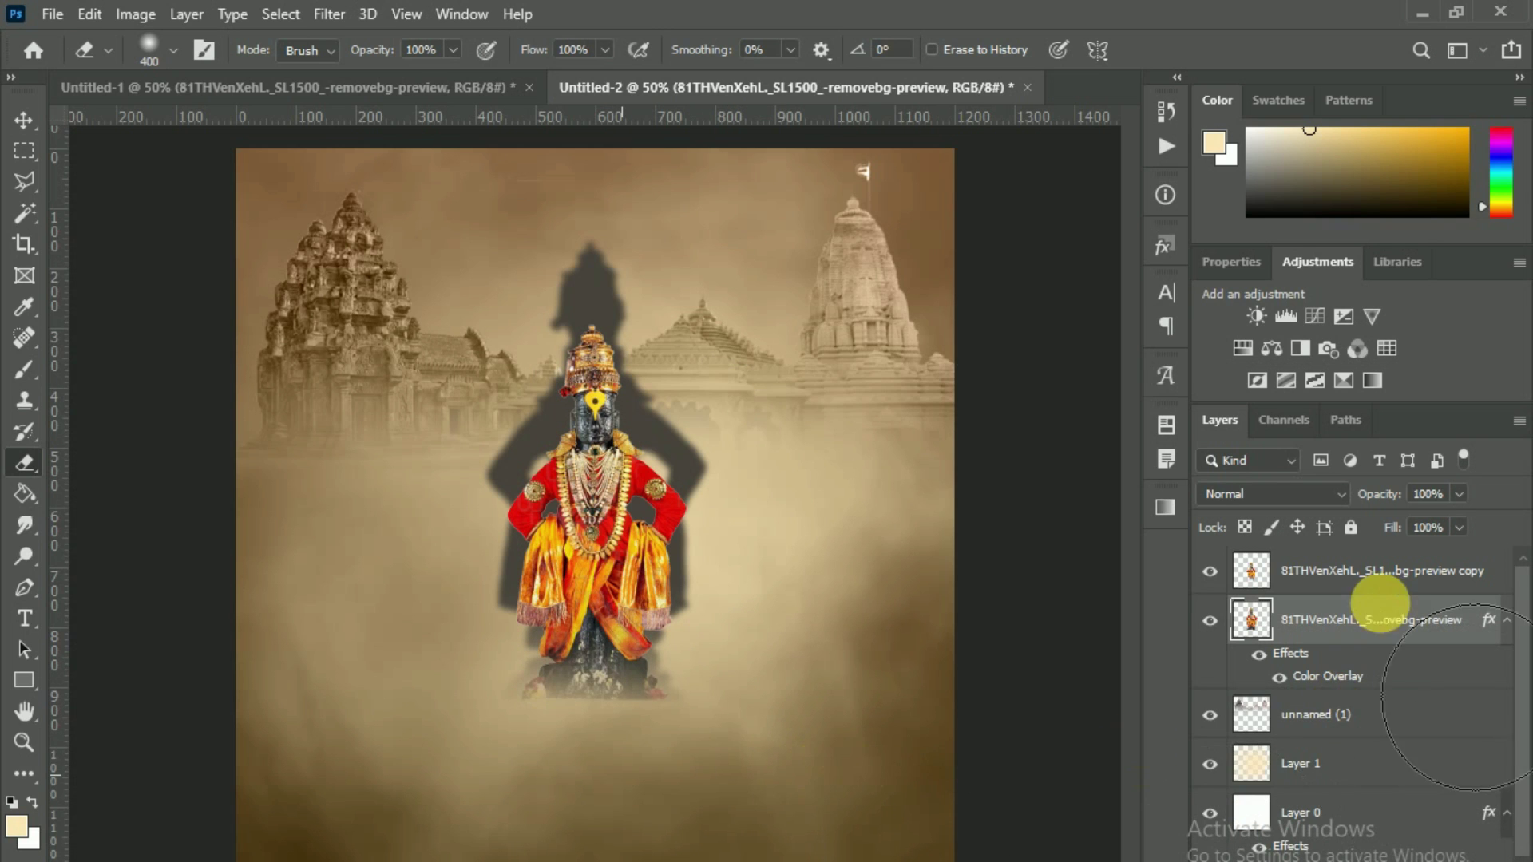
click(1378, 572)
click(1377, 622)
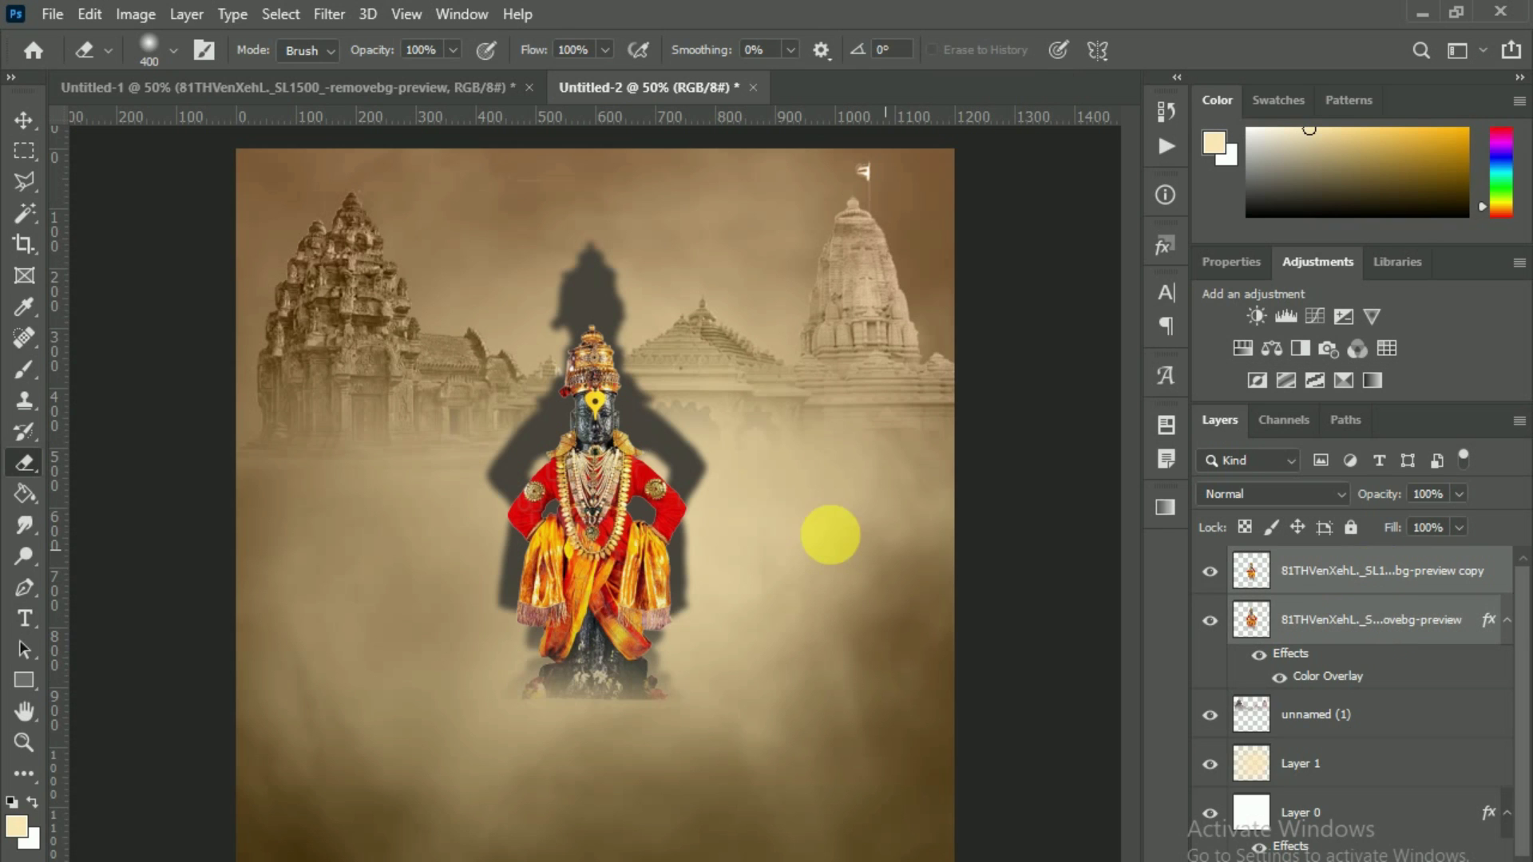
- Raise the idol and its shadow with three Shift+Up nudges
click(24, 120)
key(shift+Up)
key(shift+Up)
key(shift+Up)
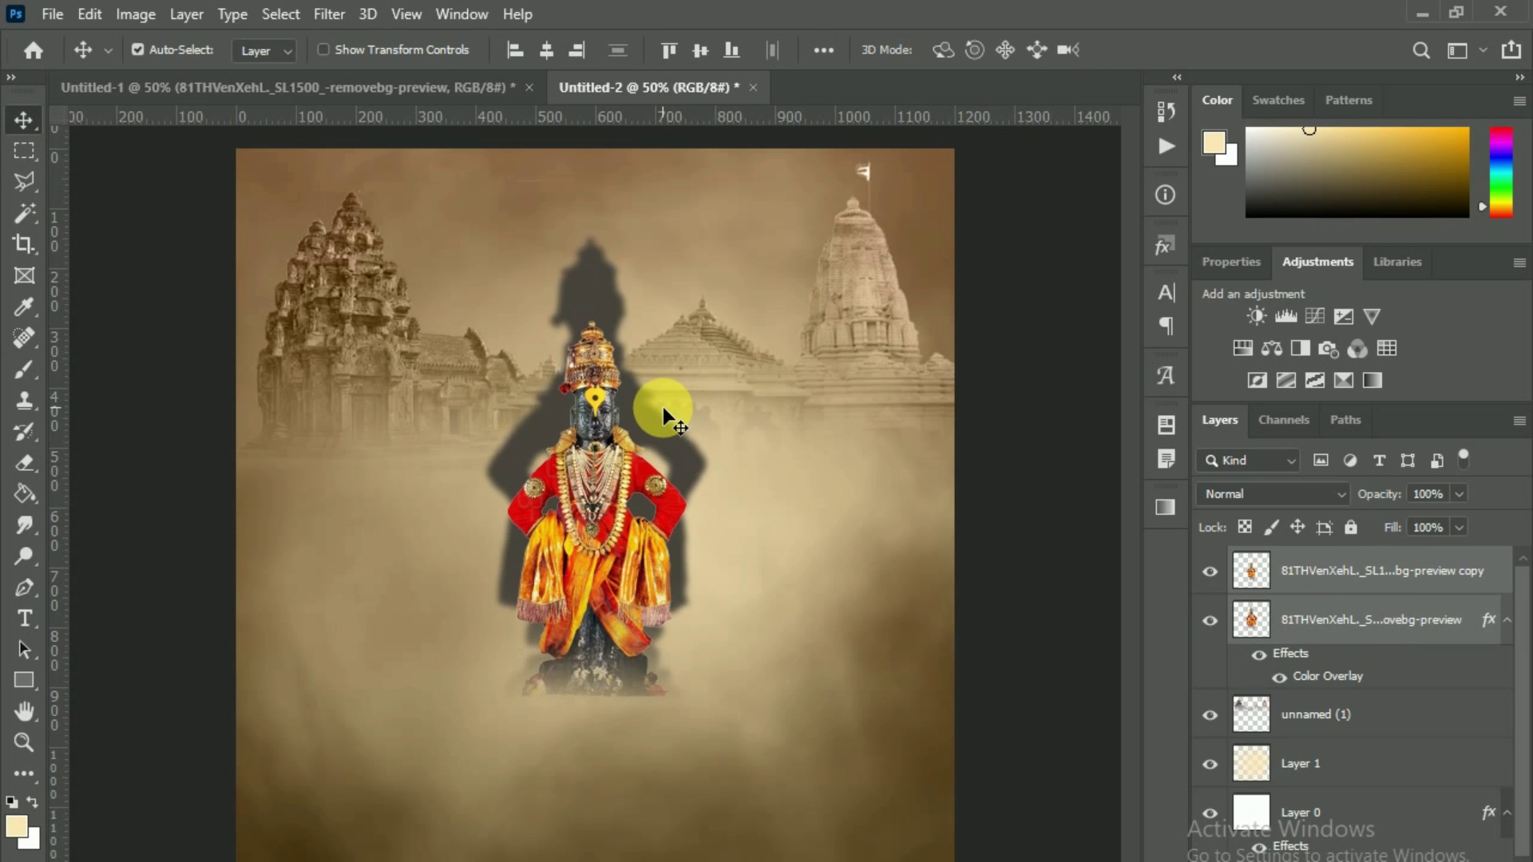
key(shift+Up)
key(shift+Up)
key(shift+Up)
key(shift+Up)
key(shift+Up)
key(shift+Up)
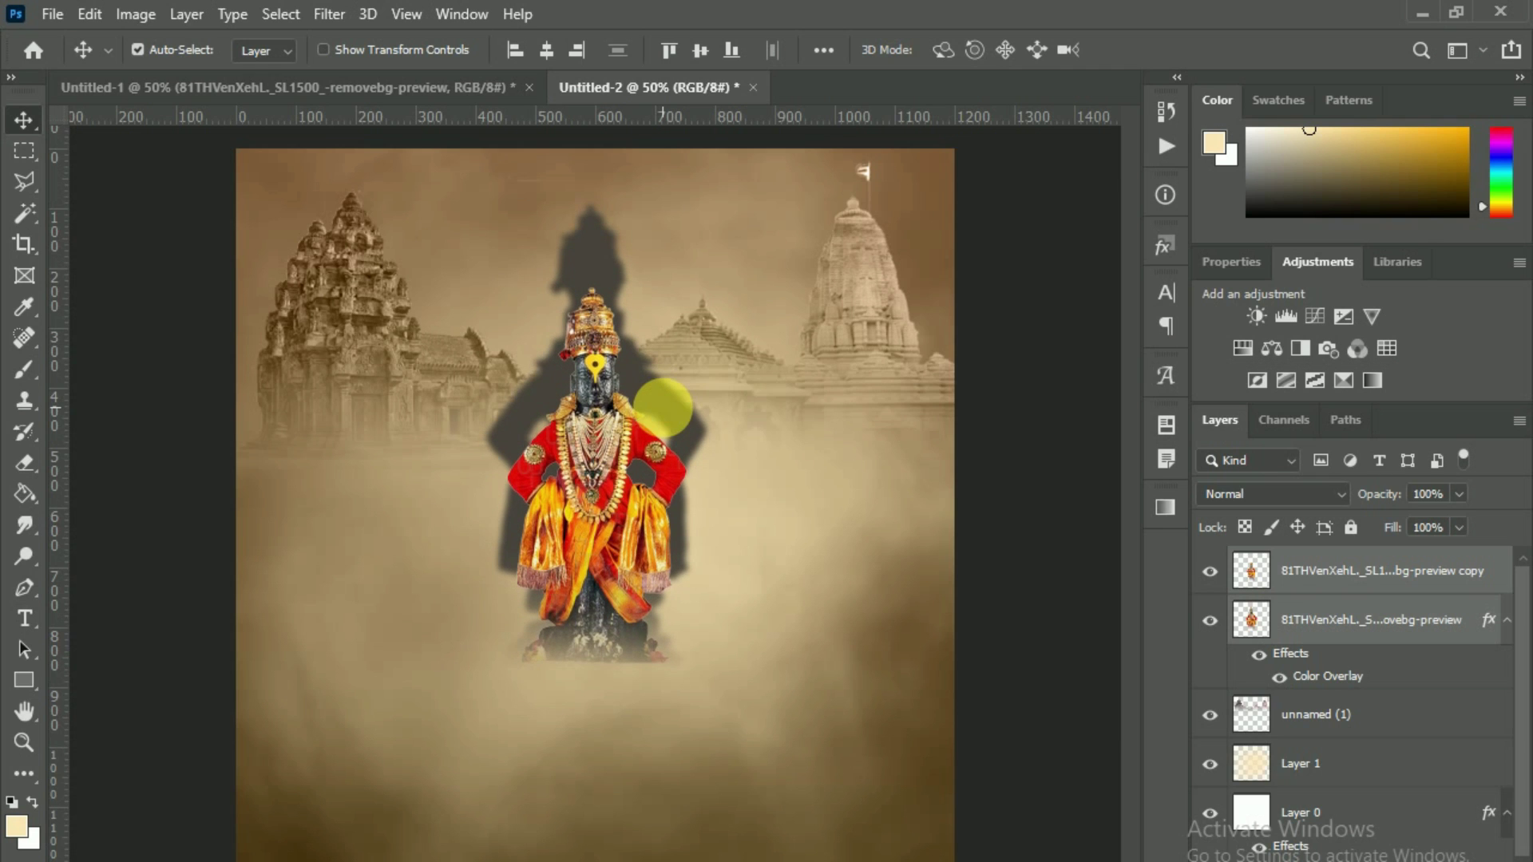
key(shift+Up)
key(shift+Up)
key(shift+Up)
key(shift+Up)
key(shift+Up)
key(shift+Up)
key(shift+Up)
key(shift+Up)
key(shift+Up)
key(shift+Up)
key(shift+Up)
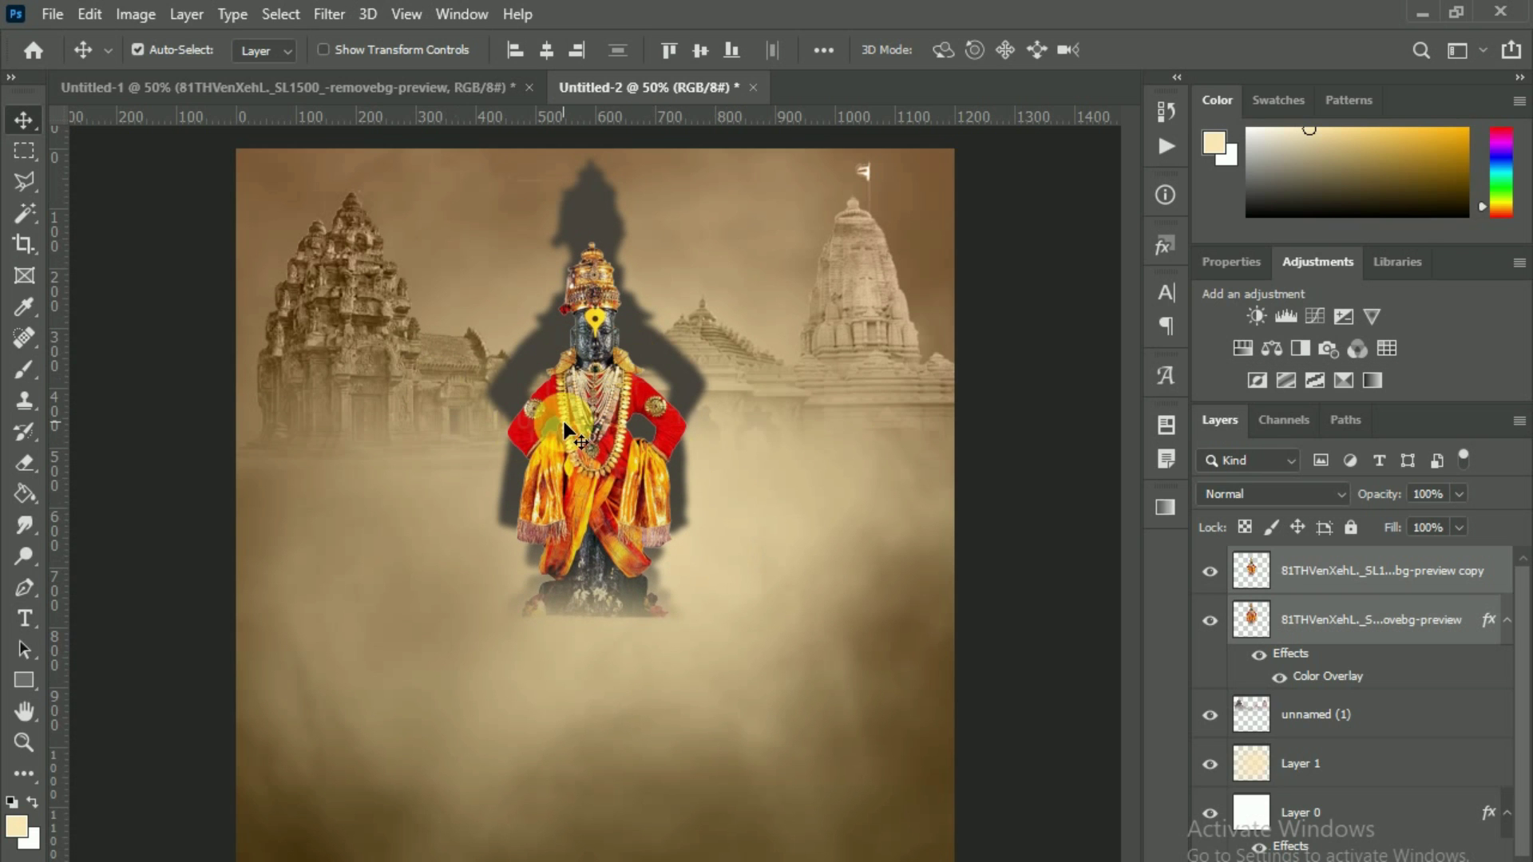
click(1359, 580)
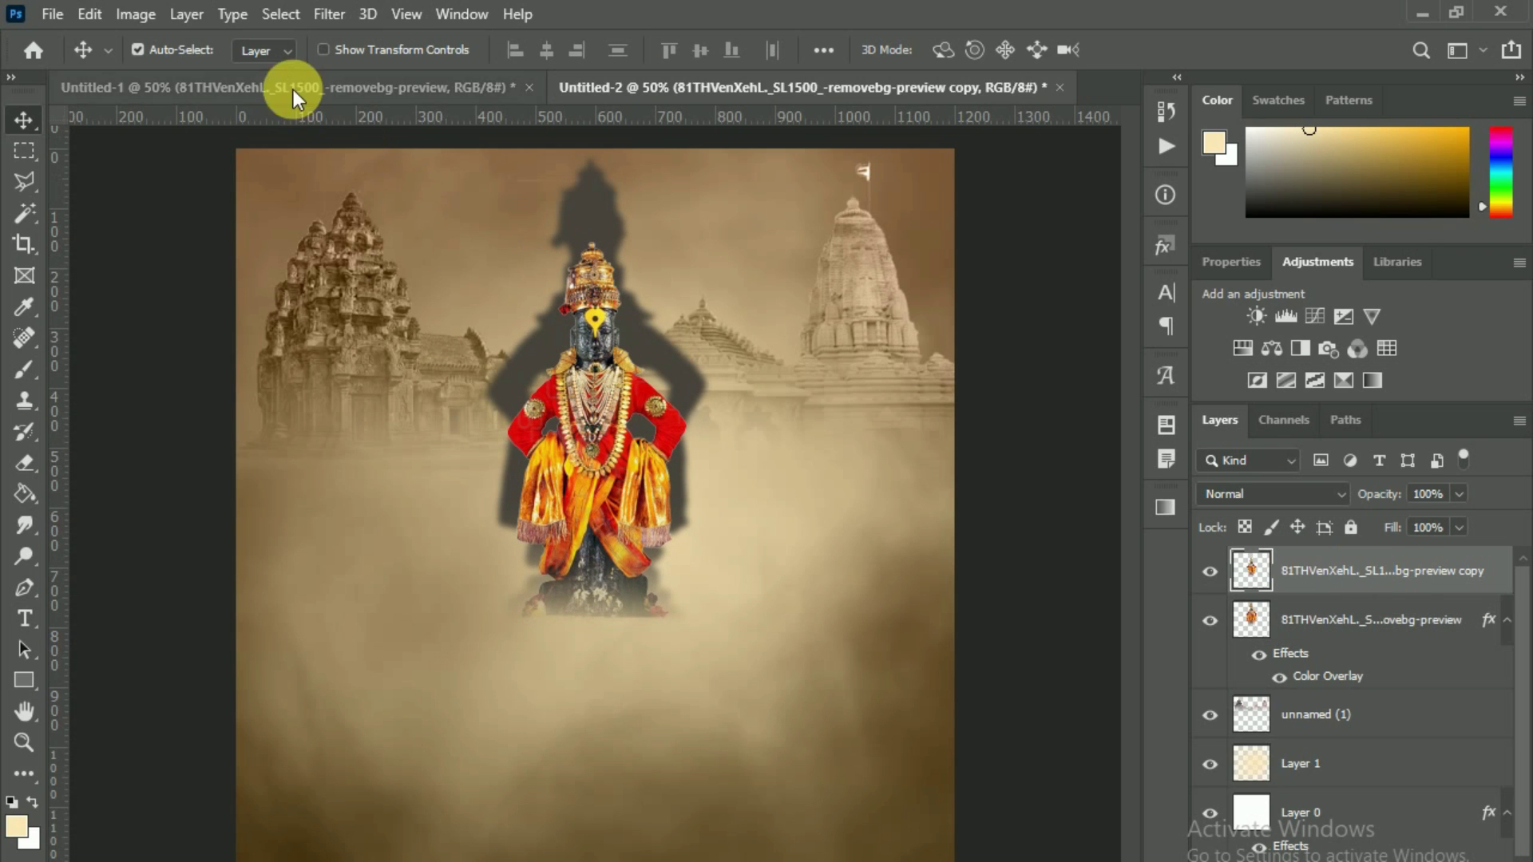
- Copy the three-line Marathi text layer from Untitled-1 into Untitled-2 and centre it at the top
click(301, 90)
click(651, 231)
mouse_move(1301, 852)
mouse_down()
mouse_move(835, 94)
mouse_move(661, 454)
mouse_move(788, 195)
mouse_up()
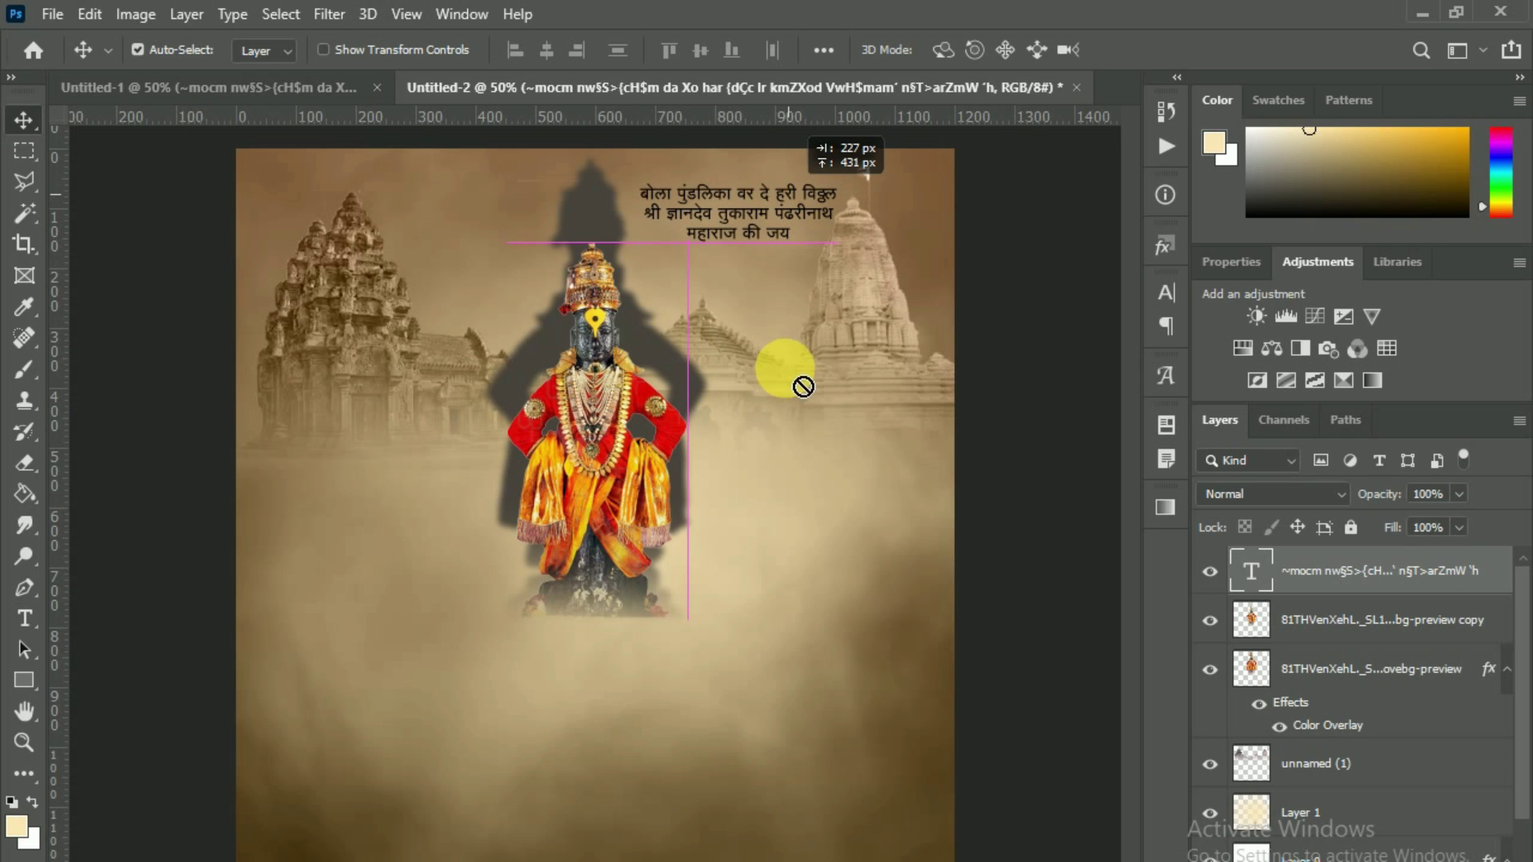
drag(800, 384, 765, 214)
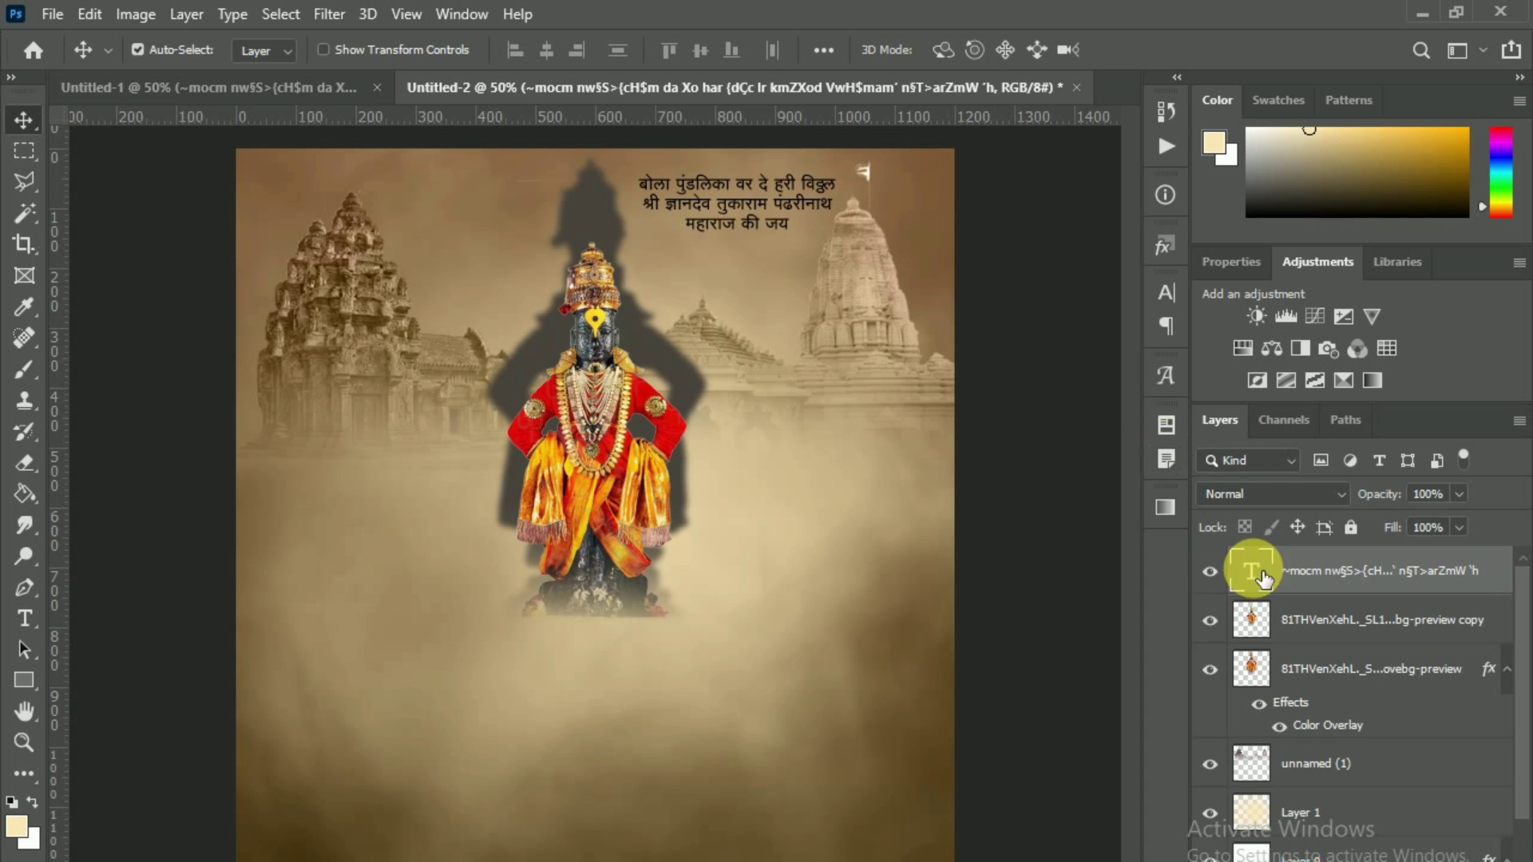
- Recolour the three-line mantra text white and go back to the Untitled-1 document
double_click(720, 191)
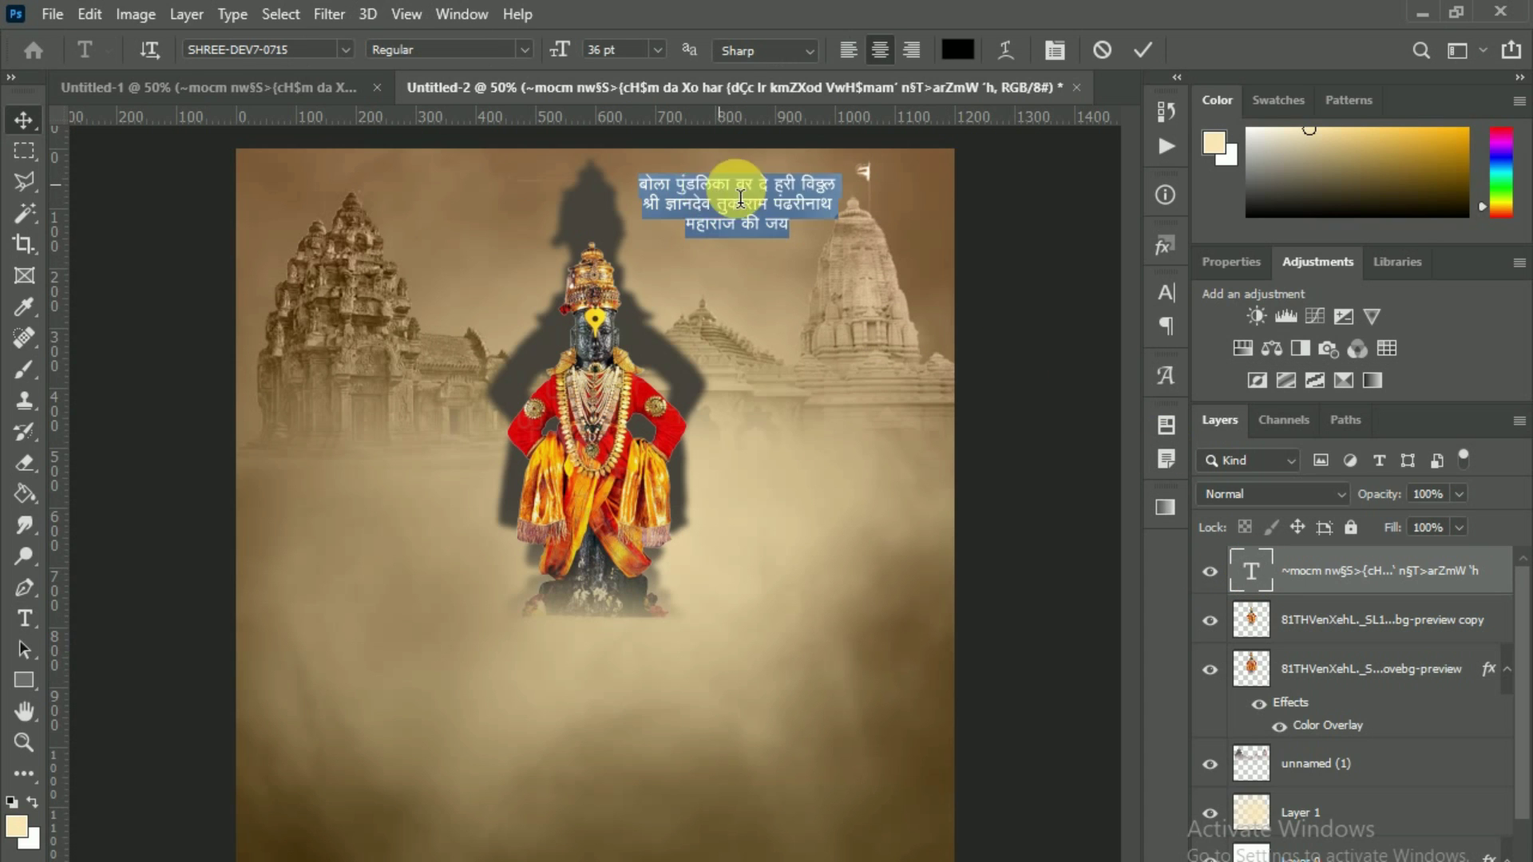
click(959, 52)
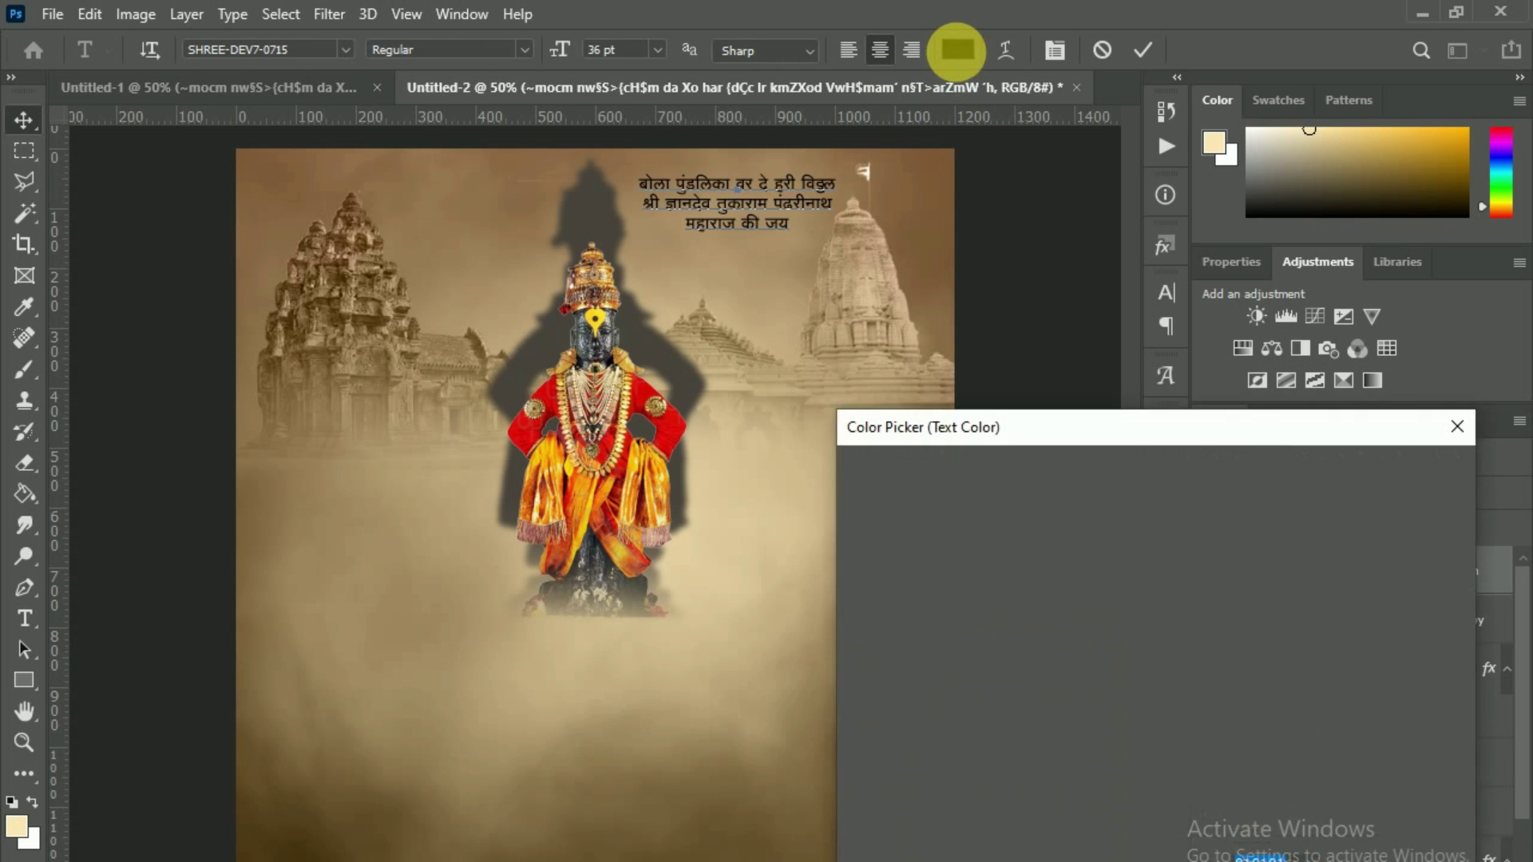
click(675, 466)
click(1150, 632)
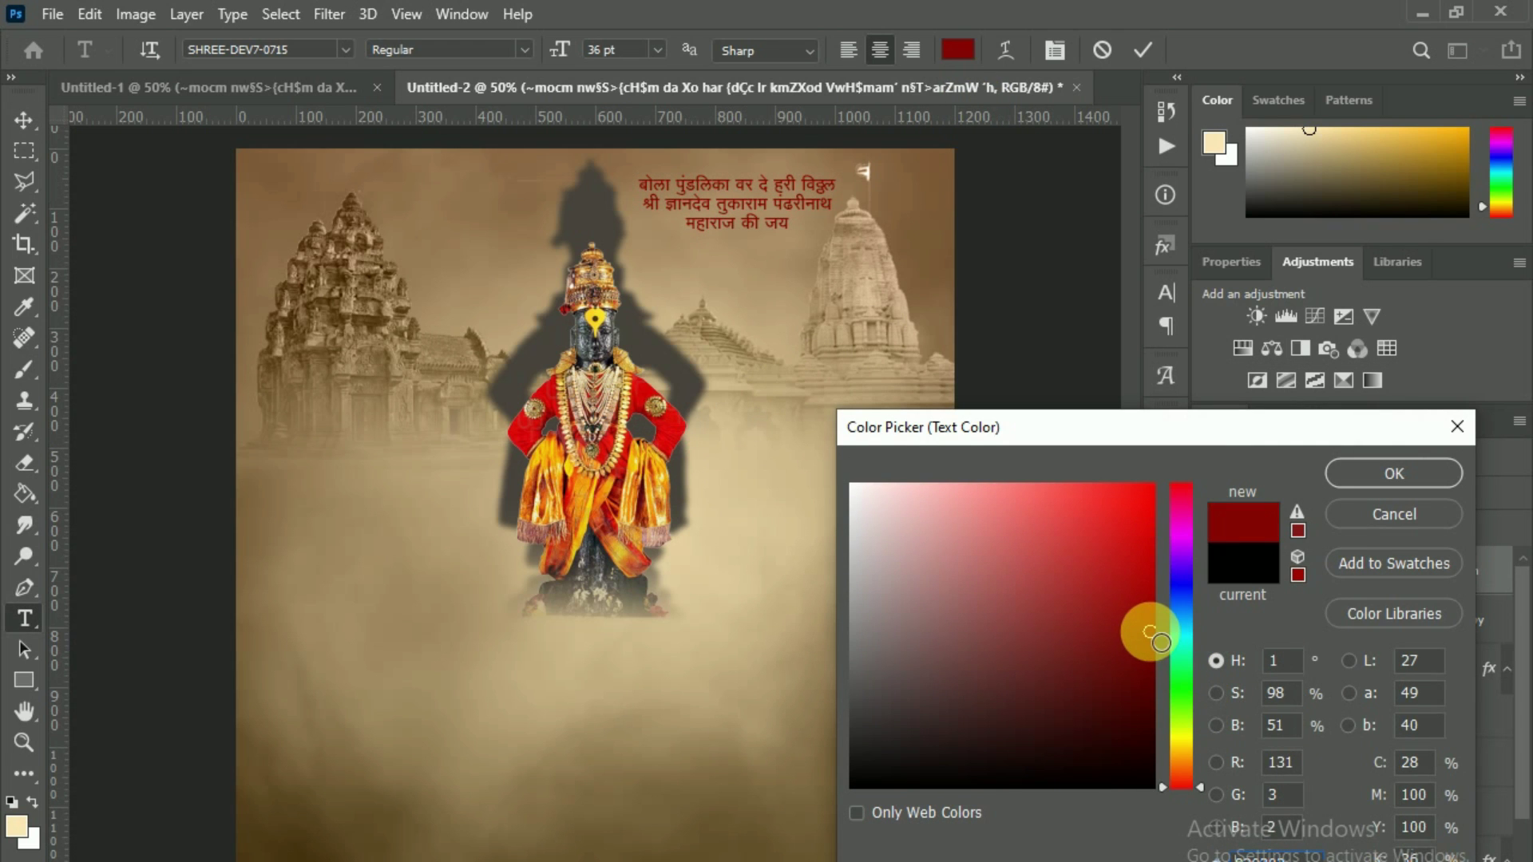
click(902, 488)
click(851, 484)
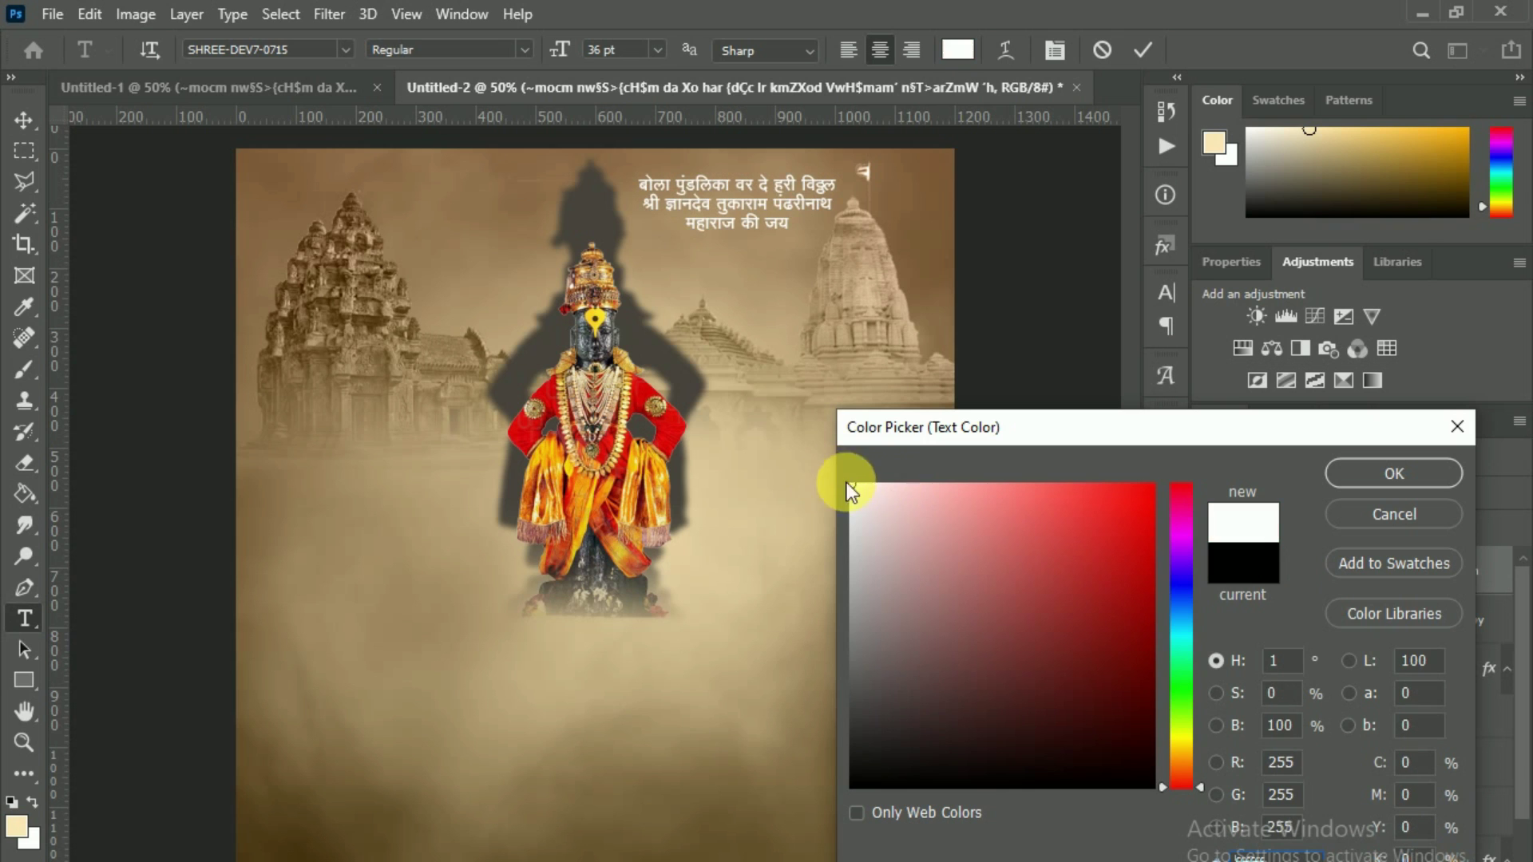
click(1381, 477)
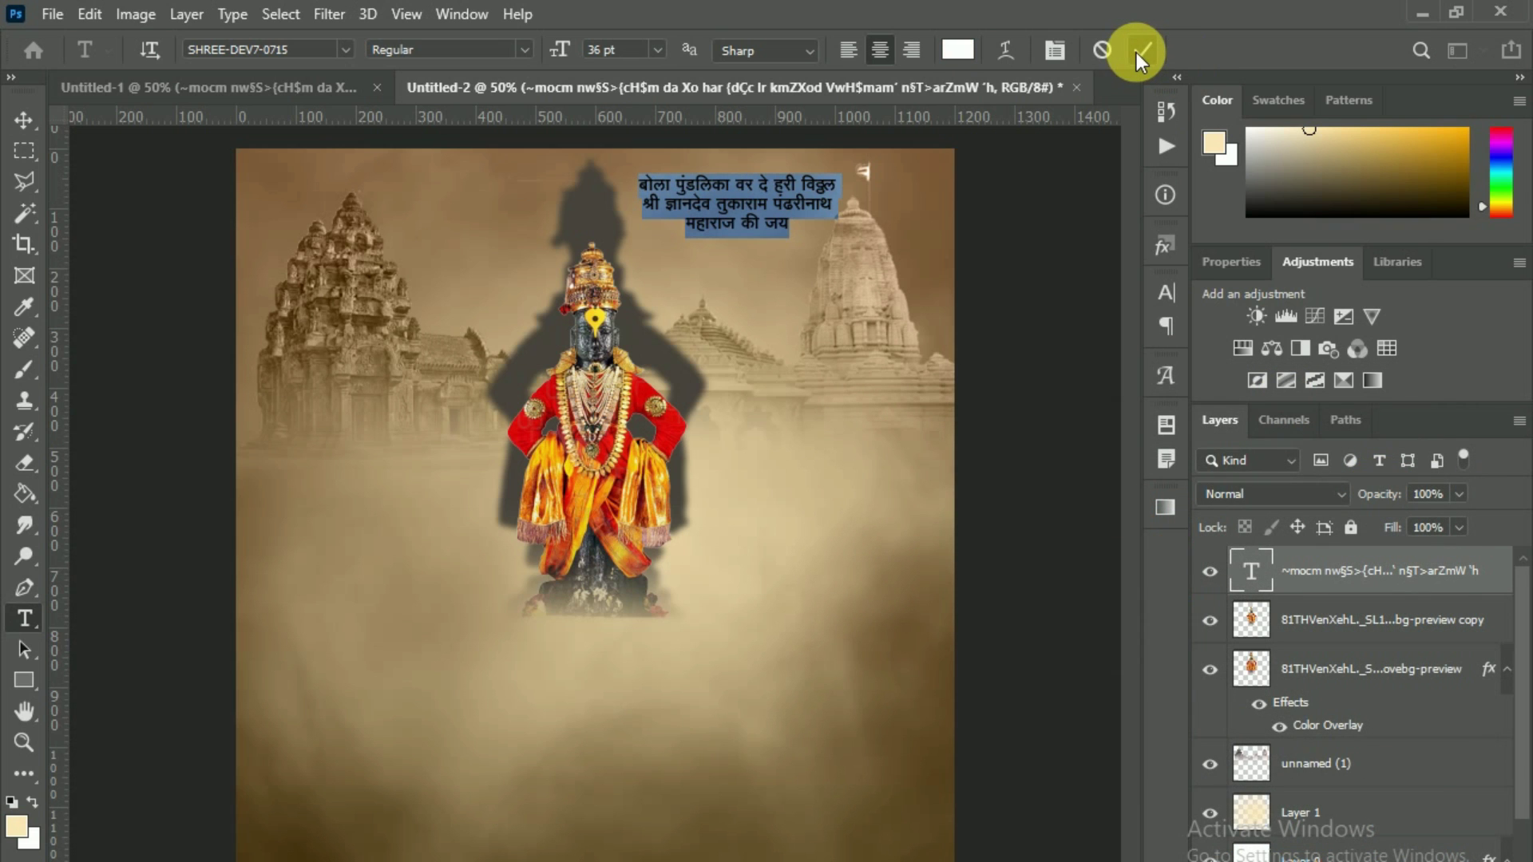
click(1137, 53)
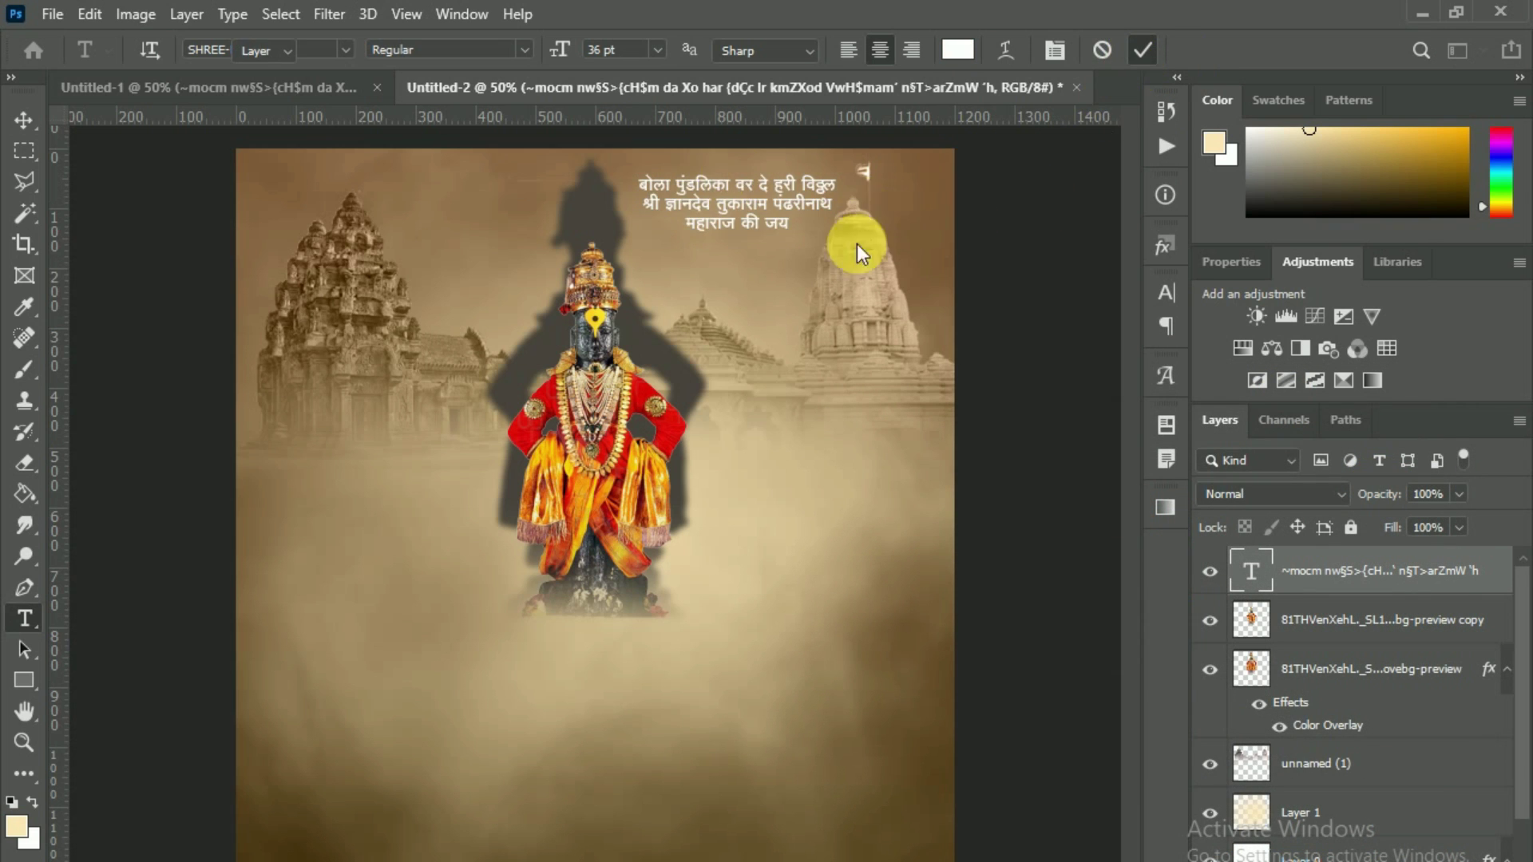
key(v)
click(298, 88)
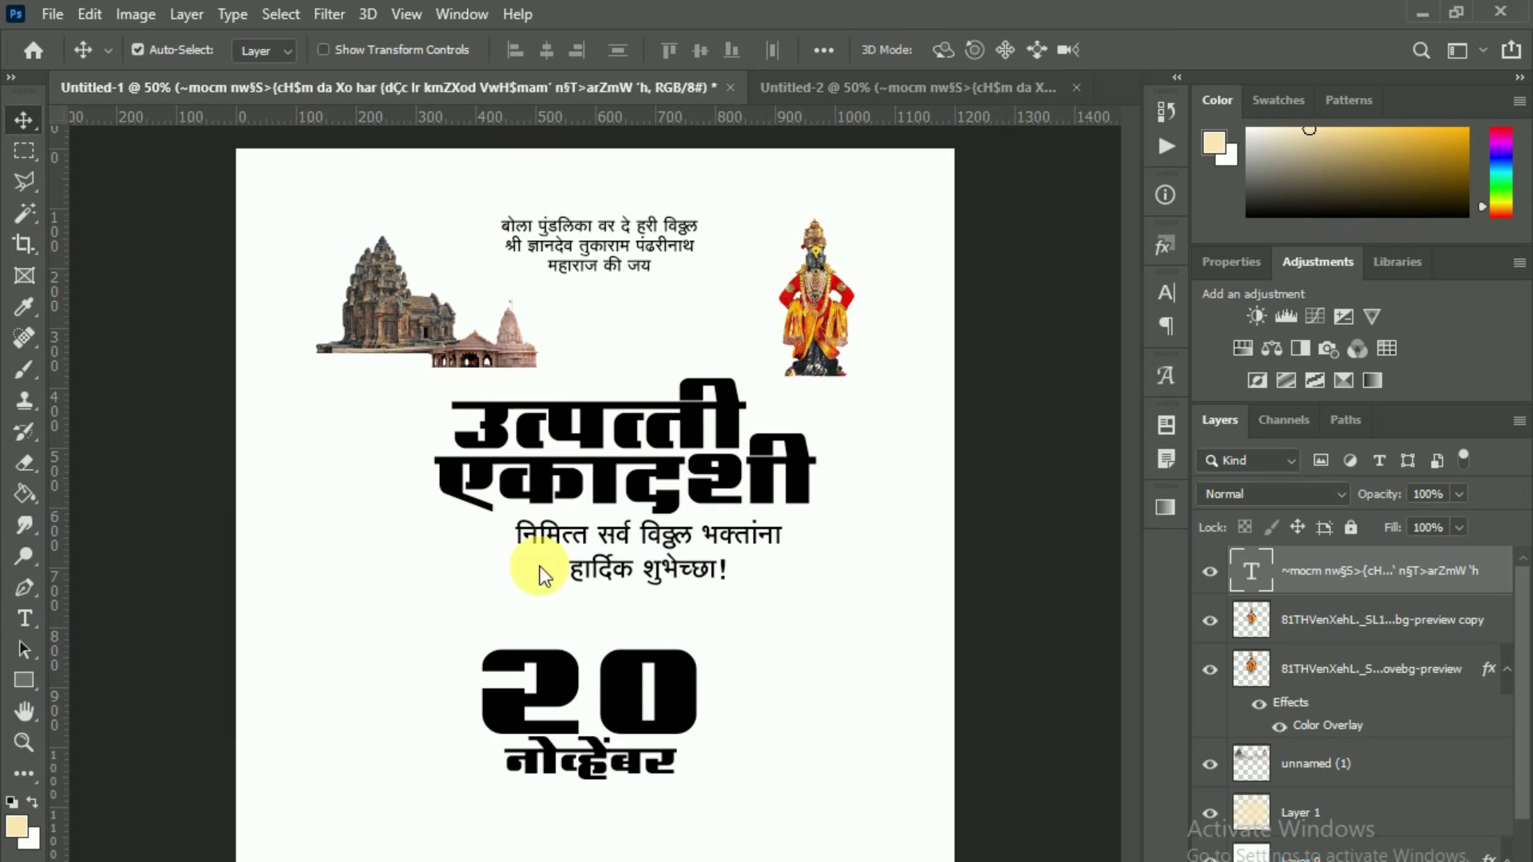
- Copy both उत्पत्ती and एकादशी title layers from Untitled-1 into the Untitled-2 poster
click(691, 414)
click(725, 483)
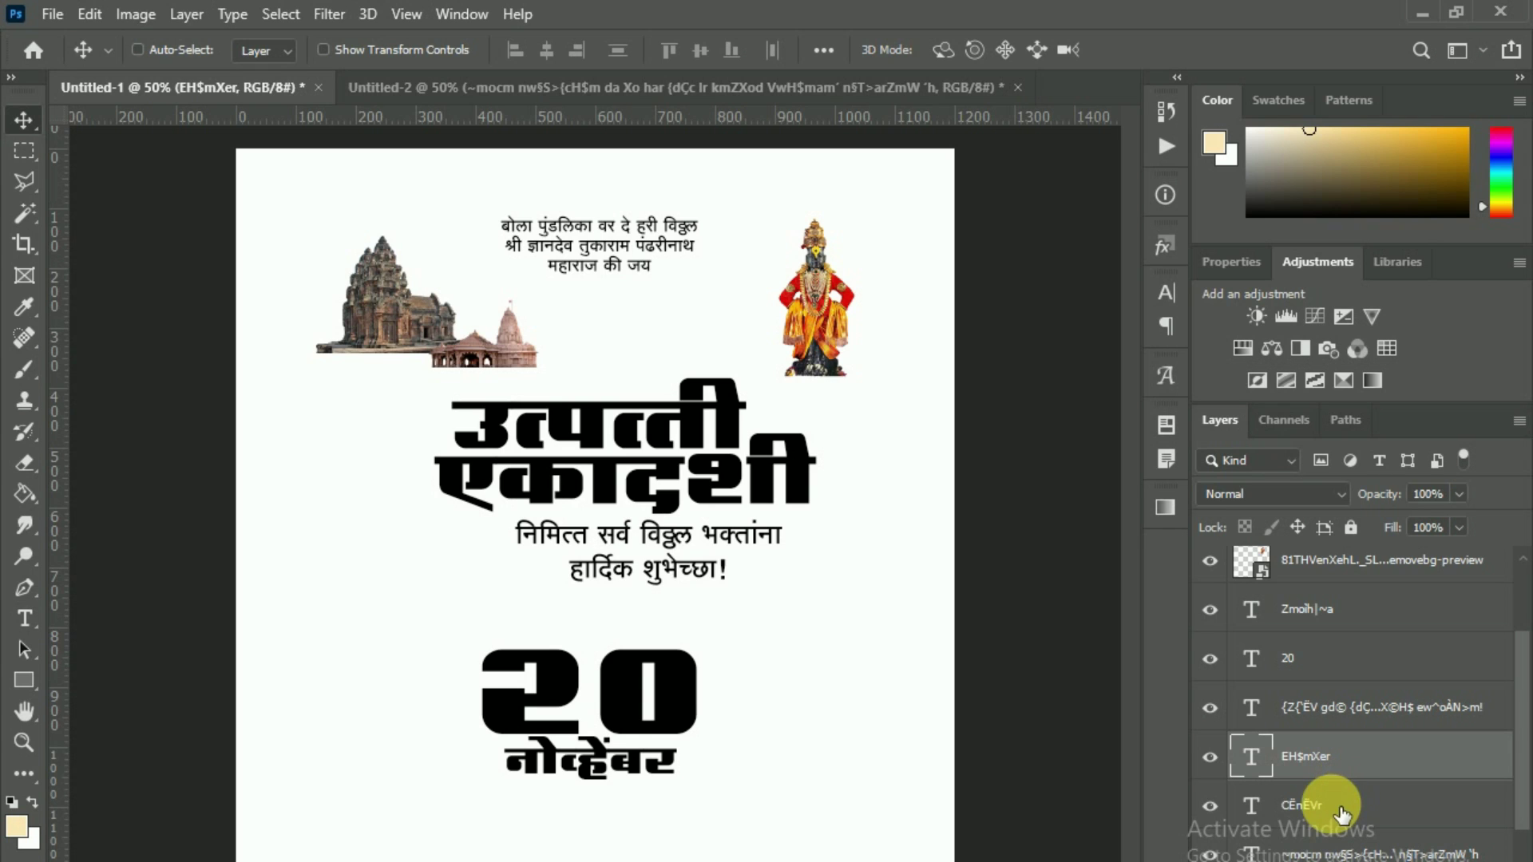
ctrl+click(1338, 808)
drag(1331, 771, 697, 100)
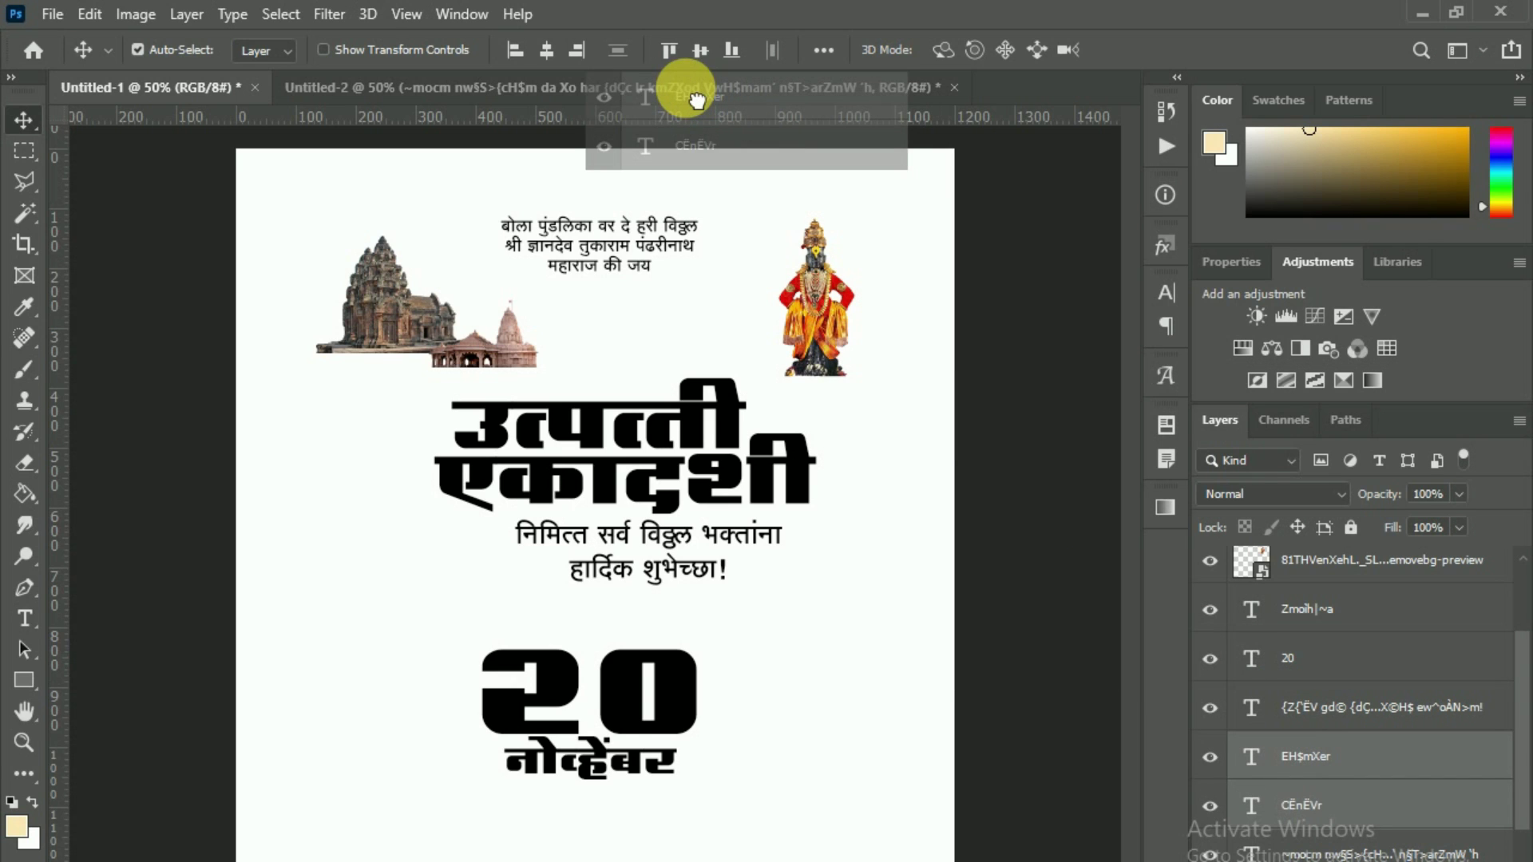
mouse_move(697, 100)
mouse_down()
mouse_move(652, 99)
mouse_move(623, 503)
mouse_move(673, 675)
mouse_up()
- Position the two-line title just below the idol with Free Transform and commit it
key(ctrl+t)
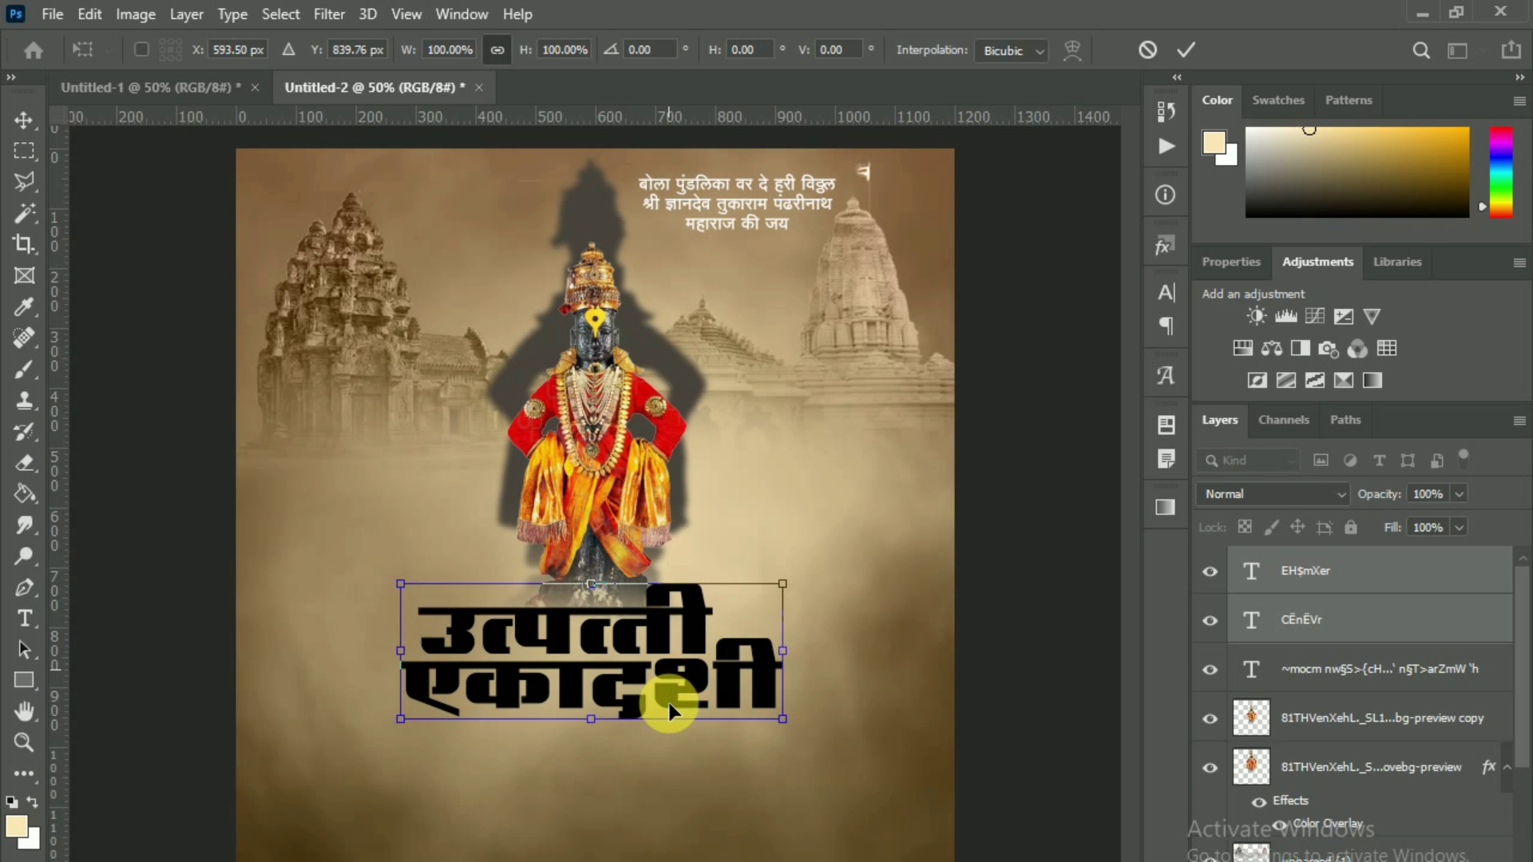
drag(669, 707, 671, 710)
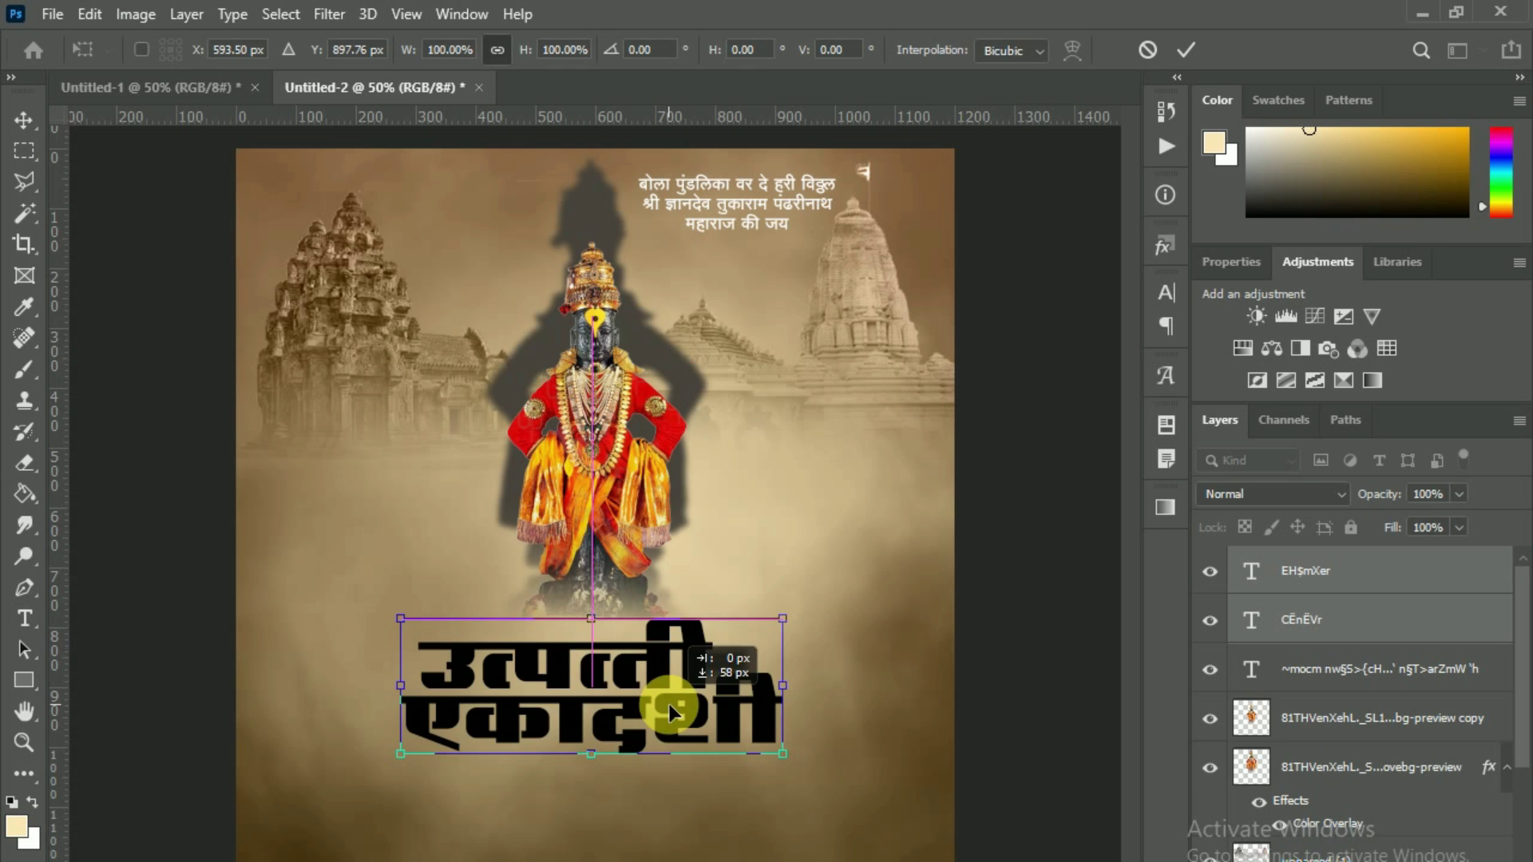
key(Return)
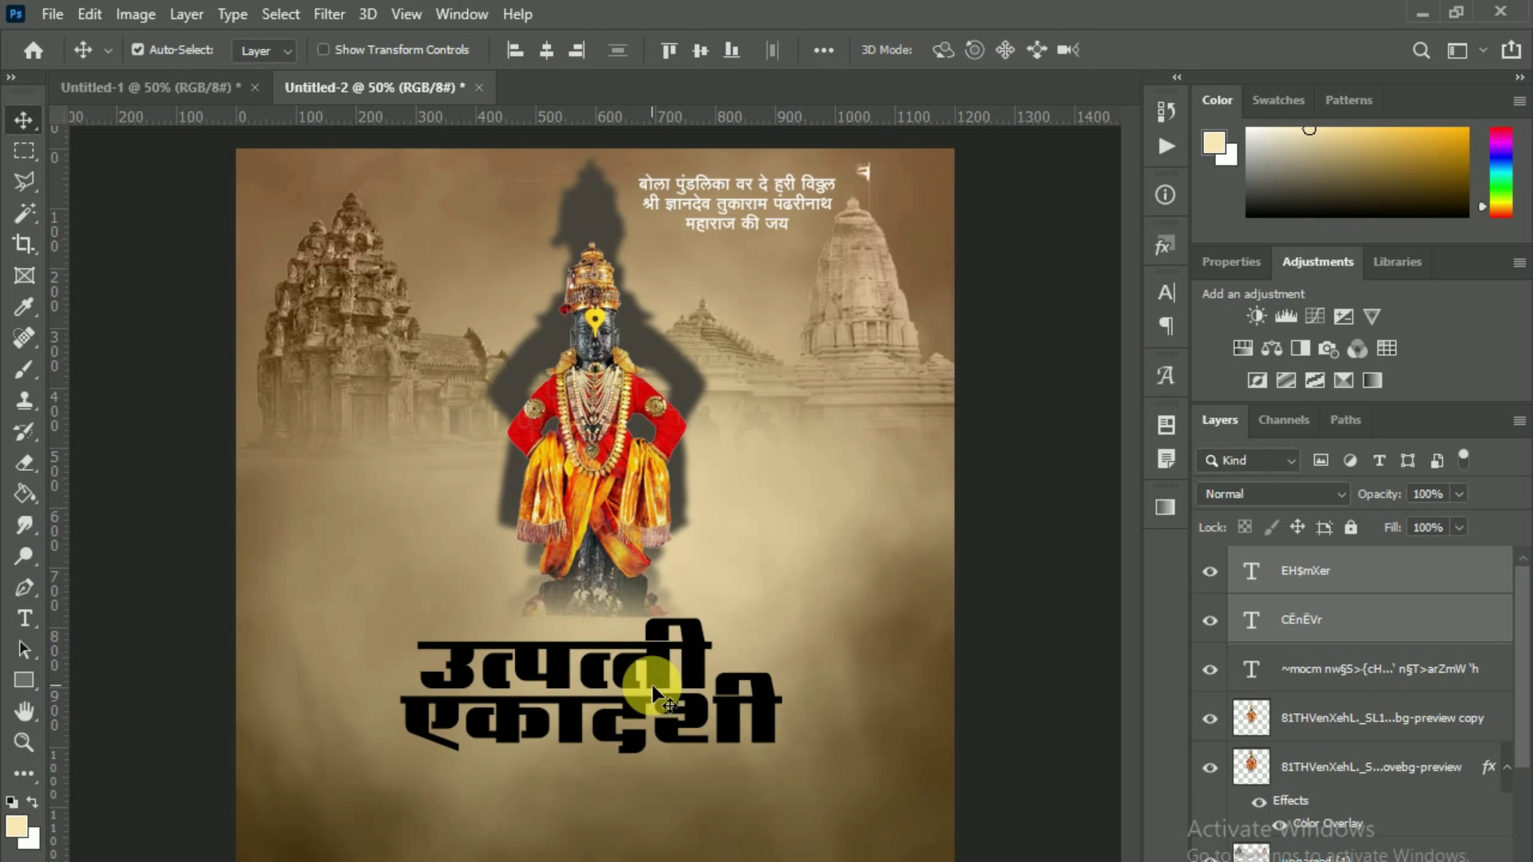
key(ctrl+t)
drag(658, 672, 667, 650)
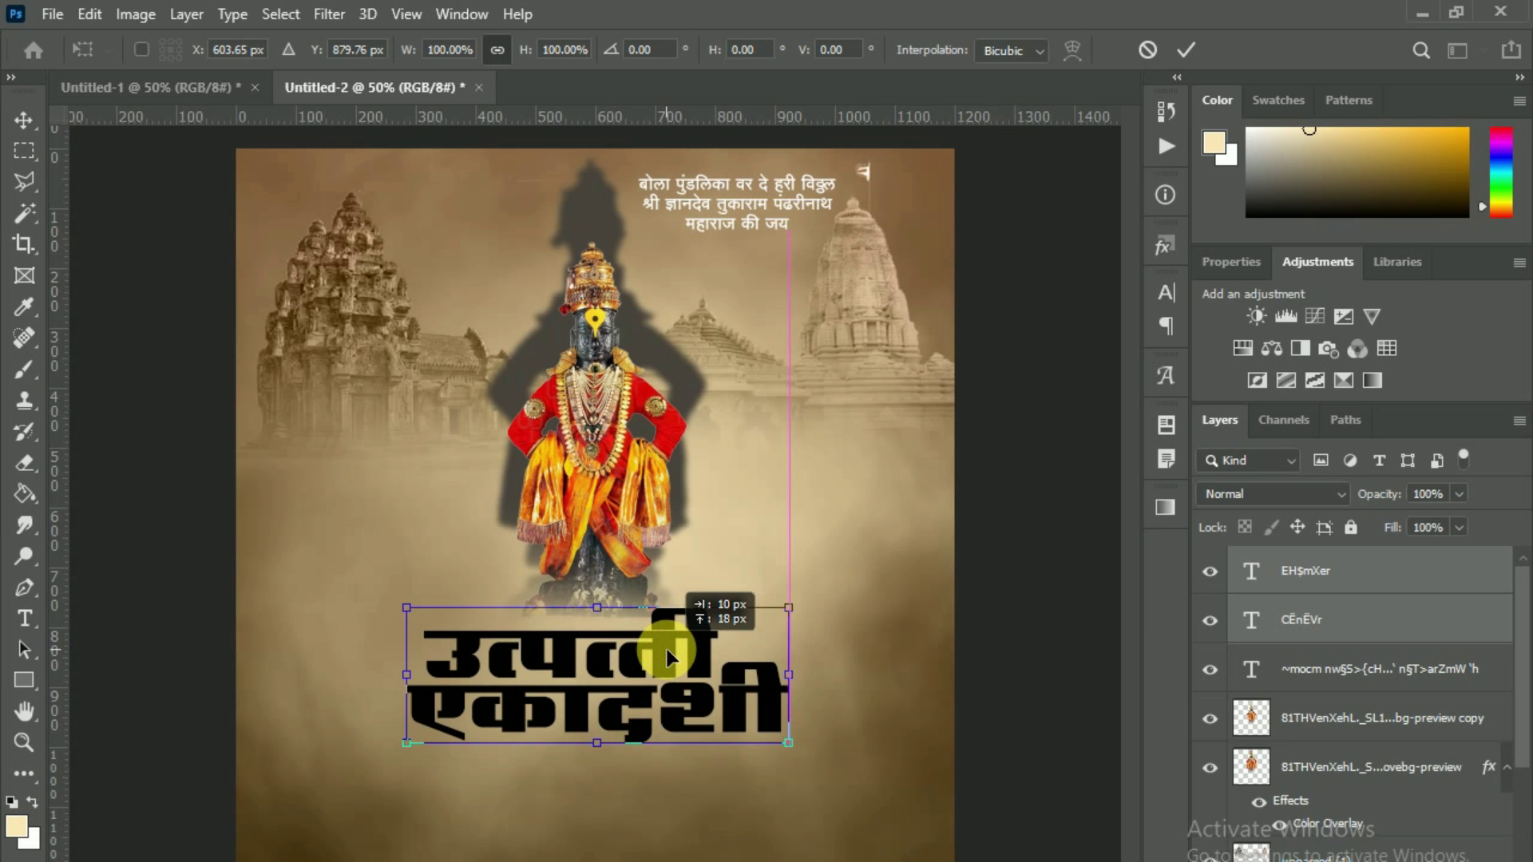
click(1183, 50)
key(shift+Up)
key(shift+Up)
key(shift+Up)
key(shift+Up)
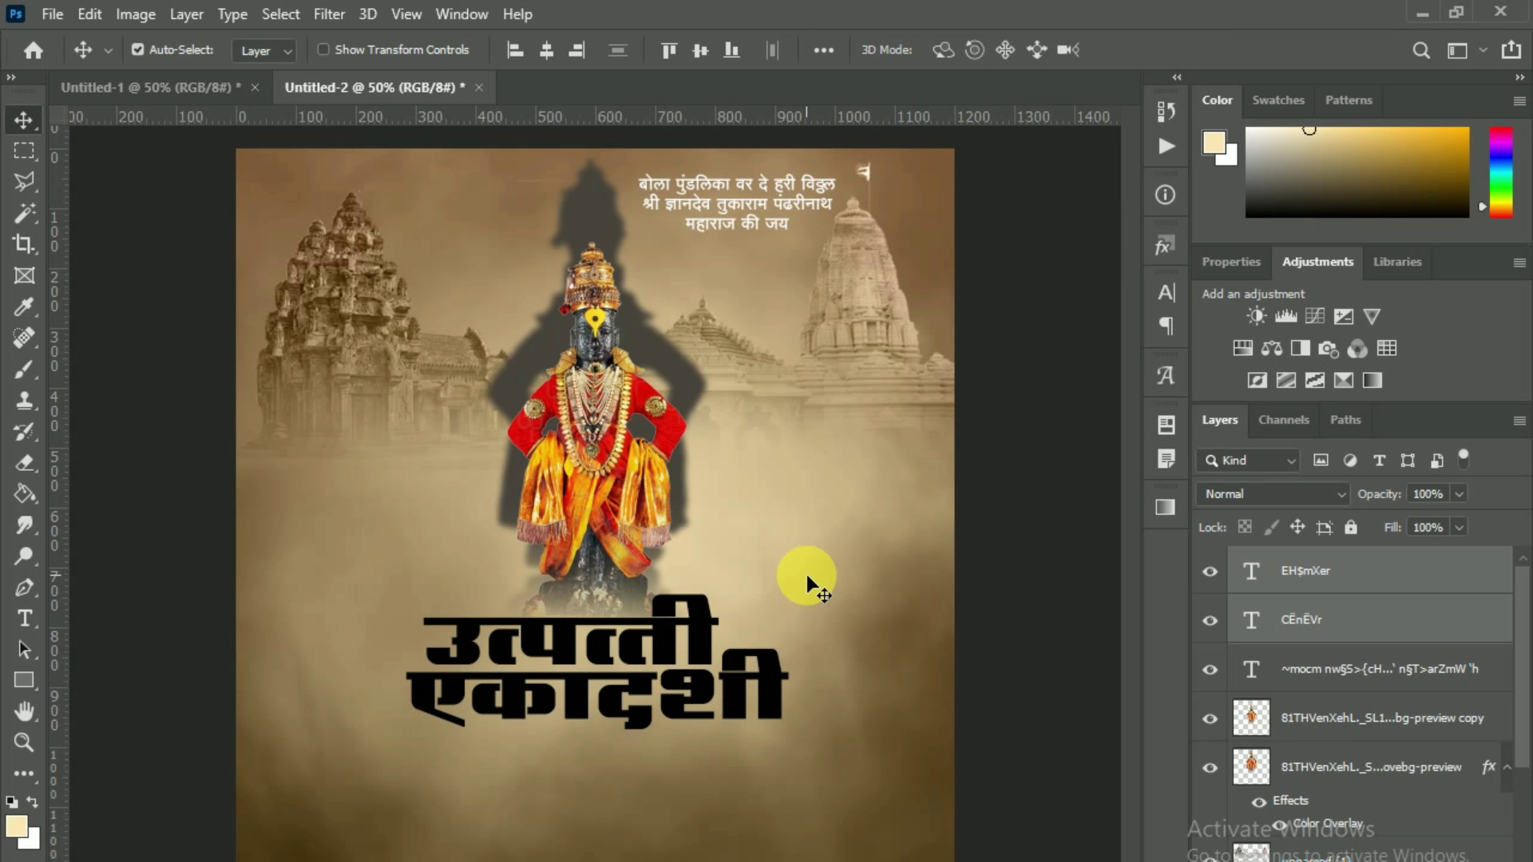
- Give the एकादशी line a dark red-orange Floral preset Gradient Overlay
click(1356, 587)
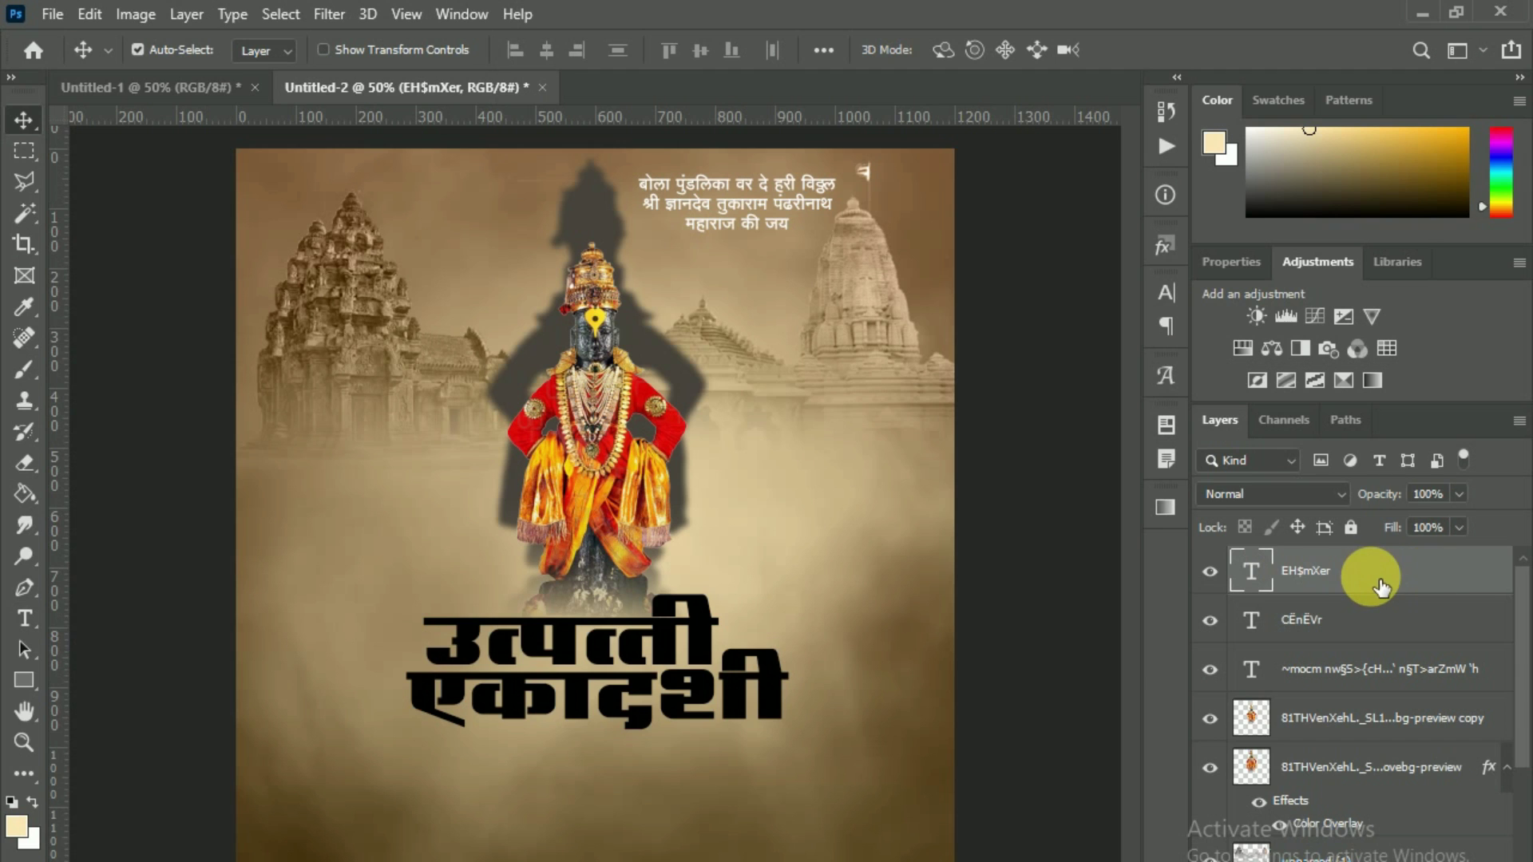
right_click(1313, 800)
click(1362, 818)
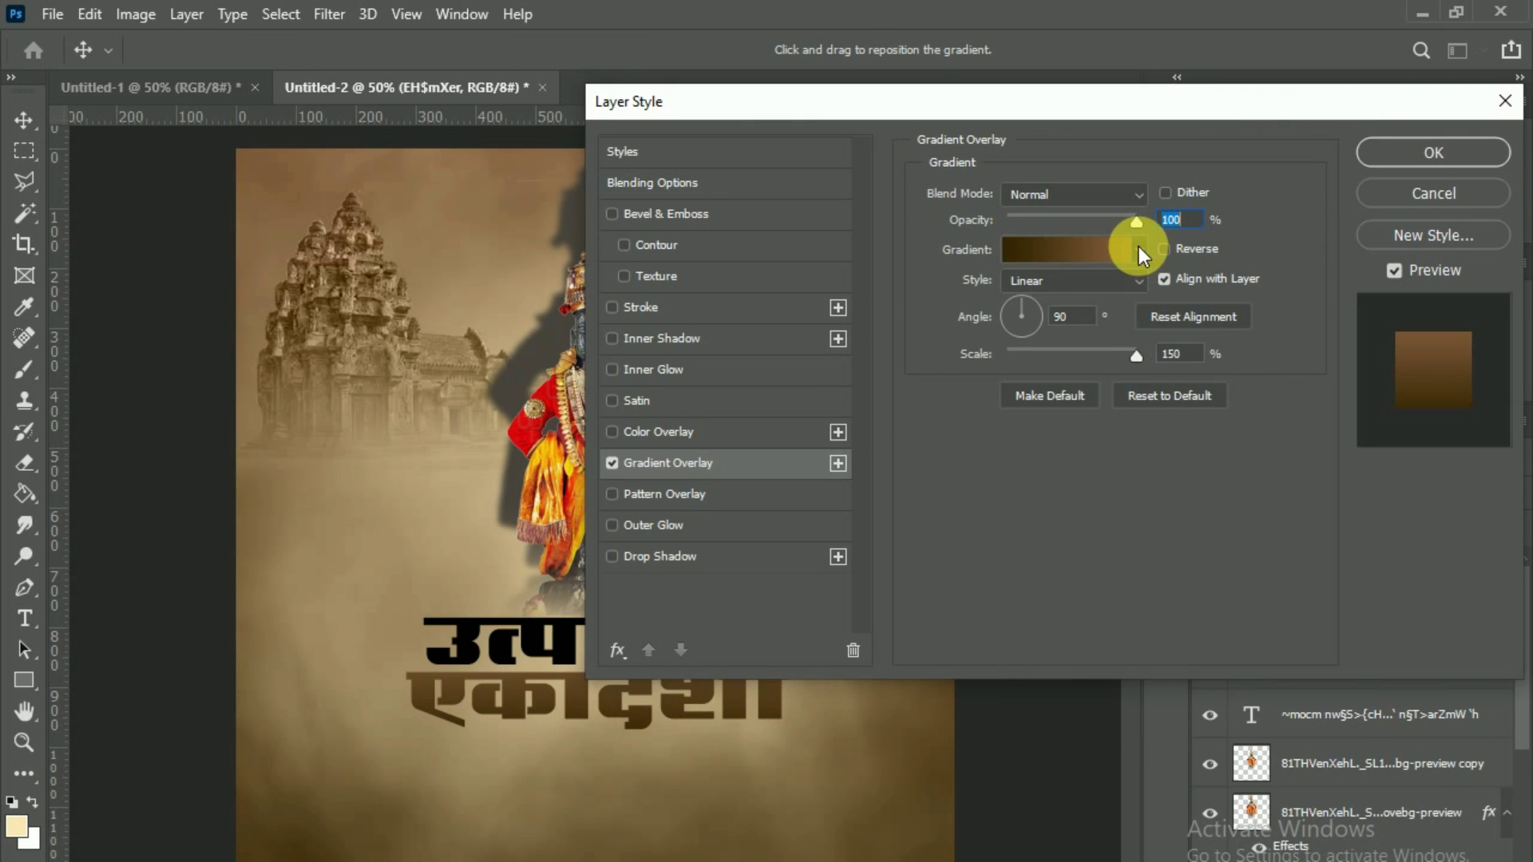
click(1140, 250)
scroll(962, 396, down, 2)
scroll(962, 399, down, 3)
scroll(970, 407, down, 3)
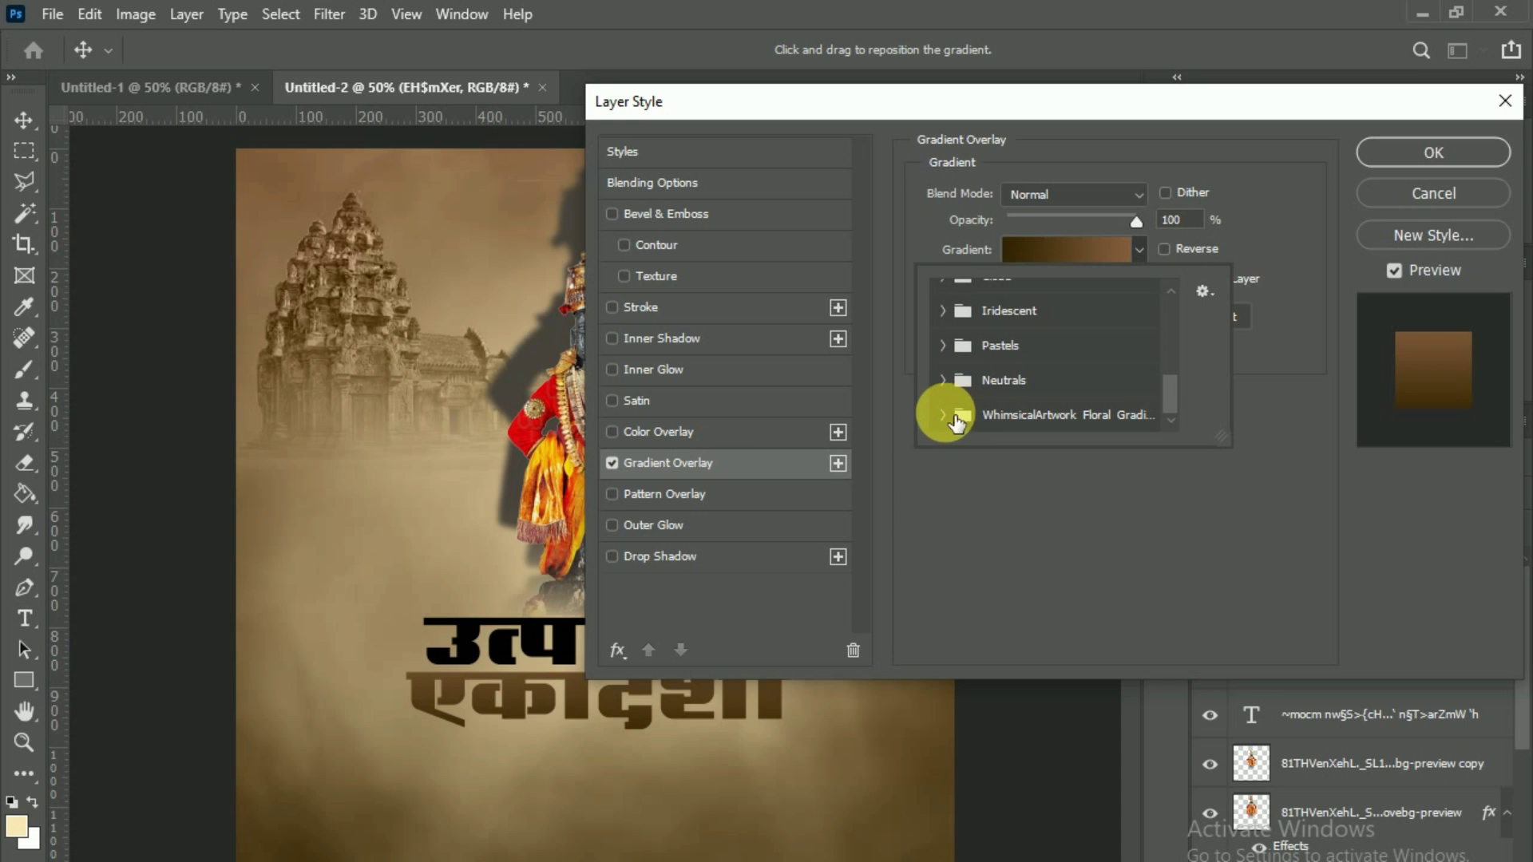
click(1030, 413)
click(976, 375)
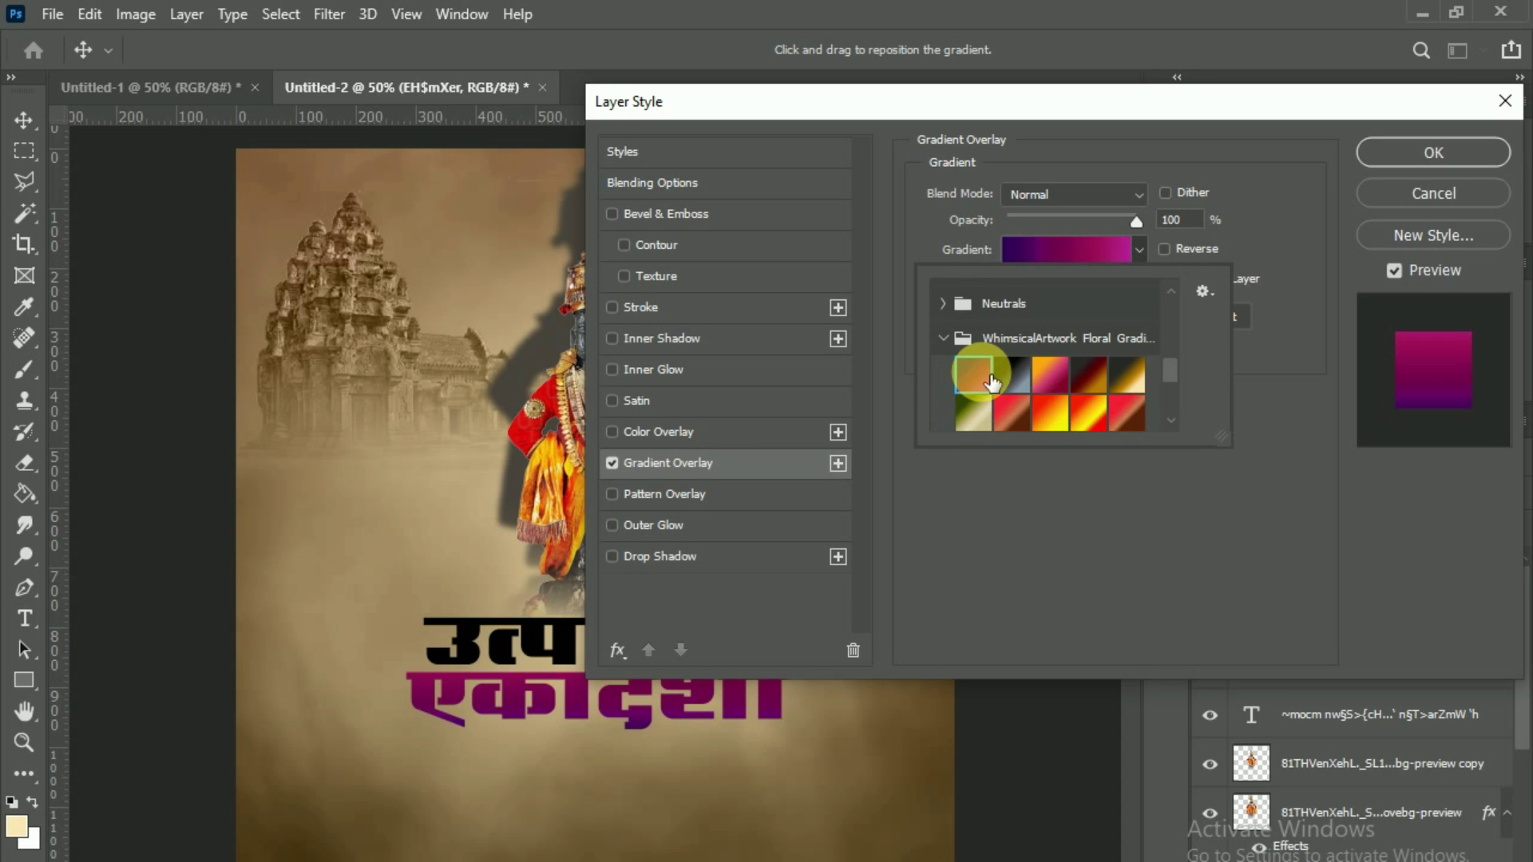
click(1050, 375)
click(1095, 377)
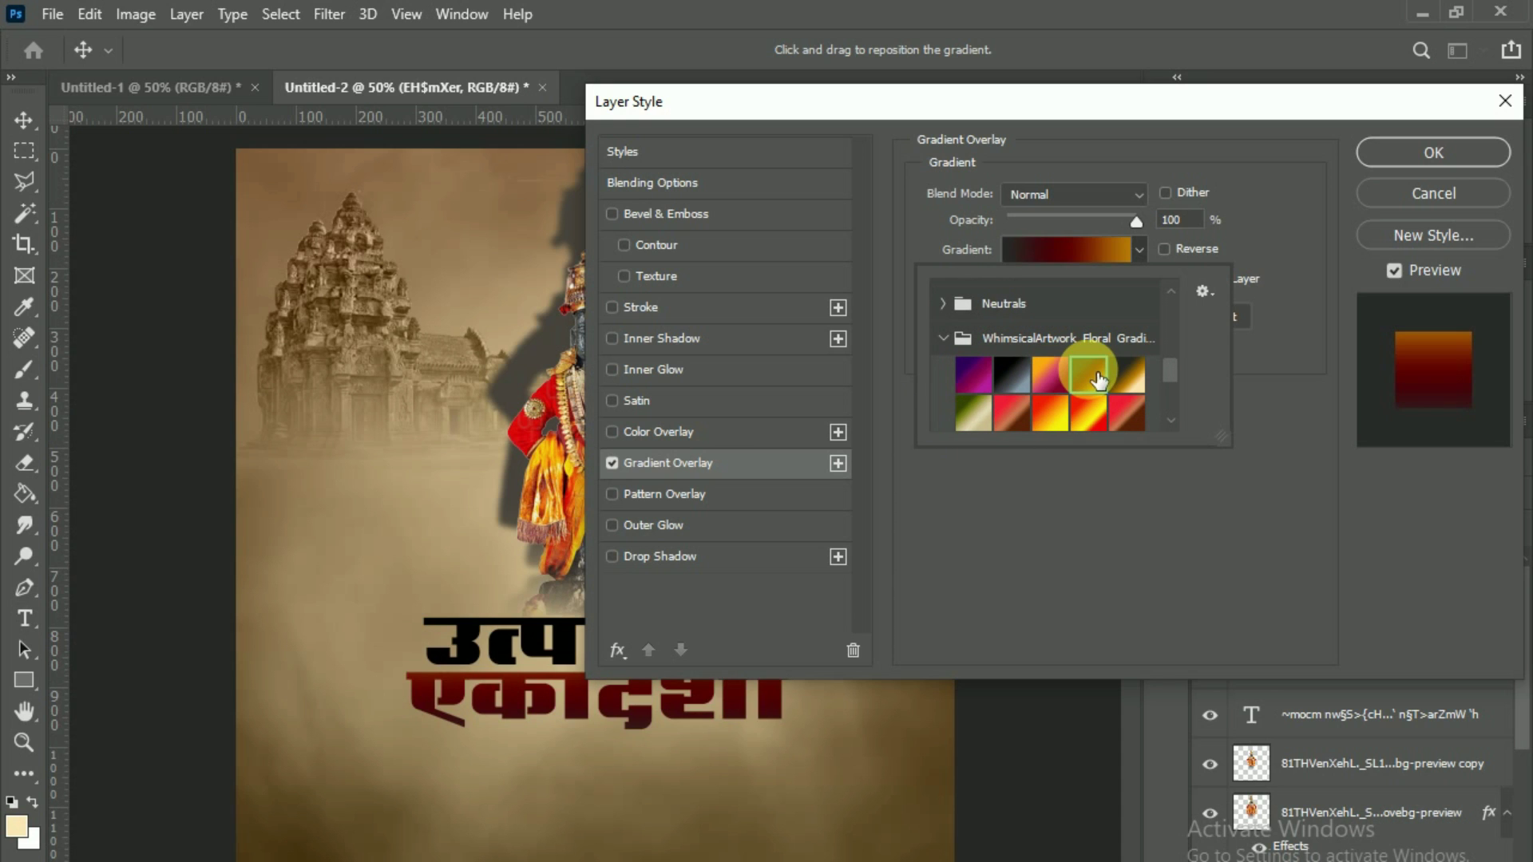
mouse_move(1056, 106)
mouse_down()
mouse_move(1204, 54)
mouse_move(1018, 54)
mouse_up()
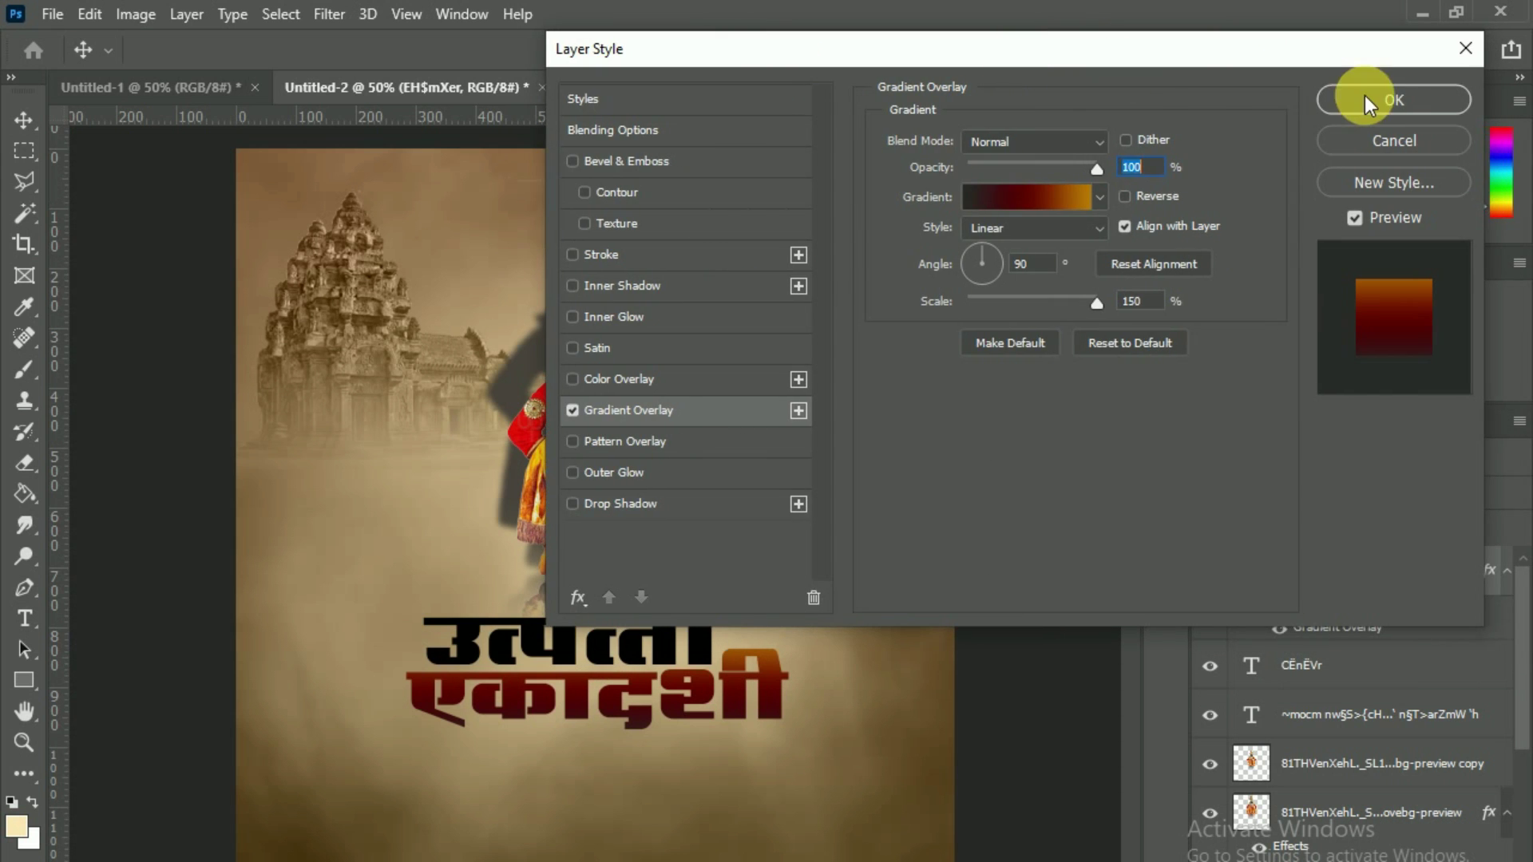
click(1363, 94)
- Apply the same dark red-orange Gradient Overlay to the उत्पत्ती line
click(1317, 668)
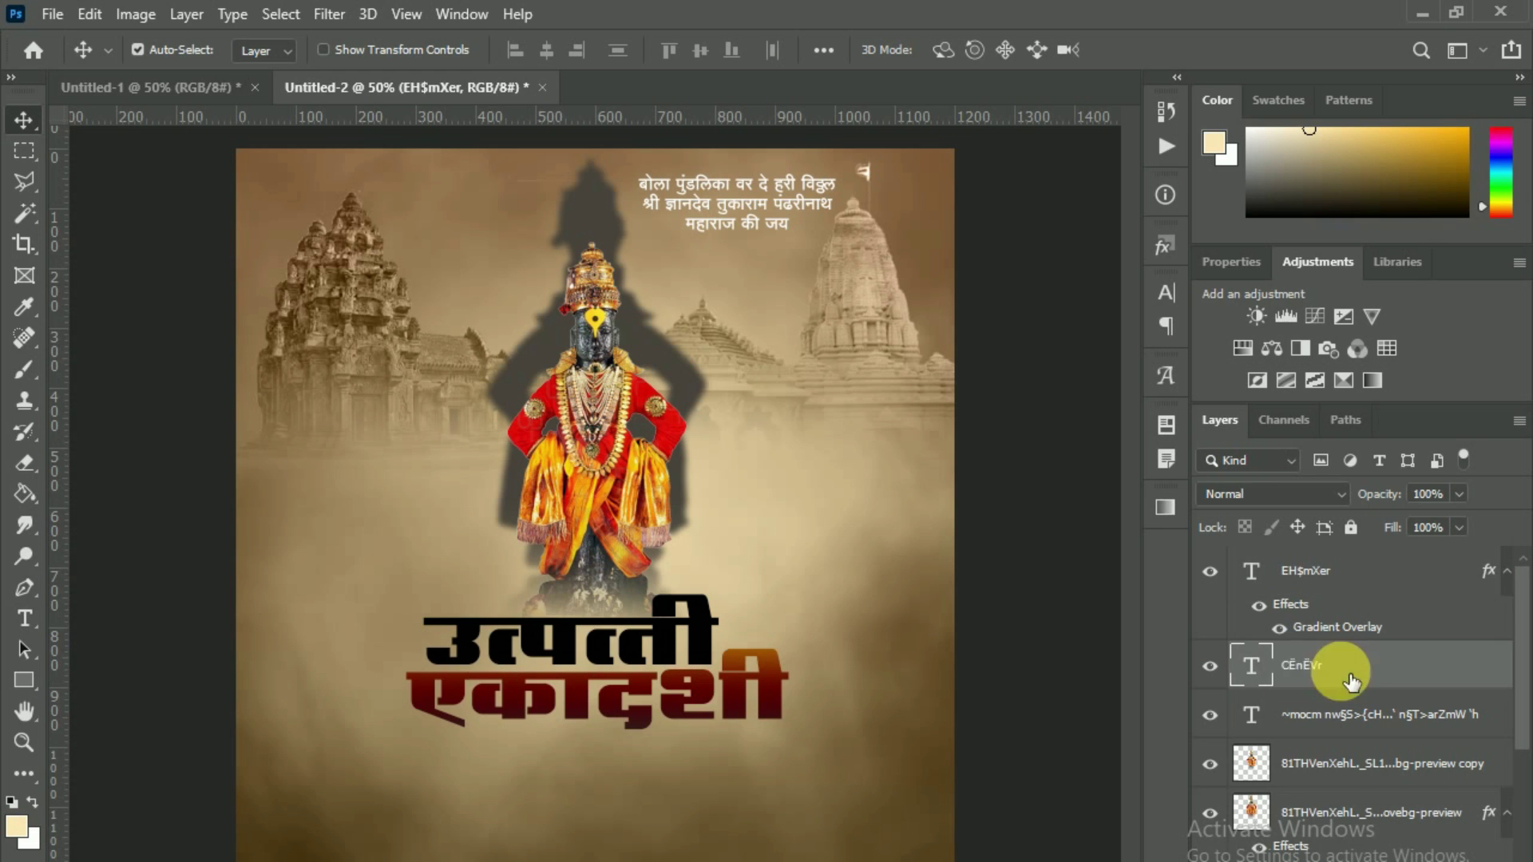
click(1333, 859)
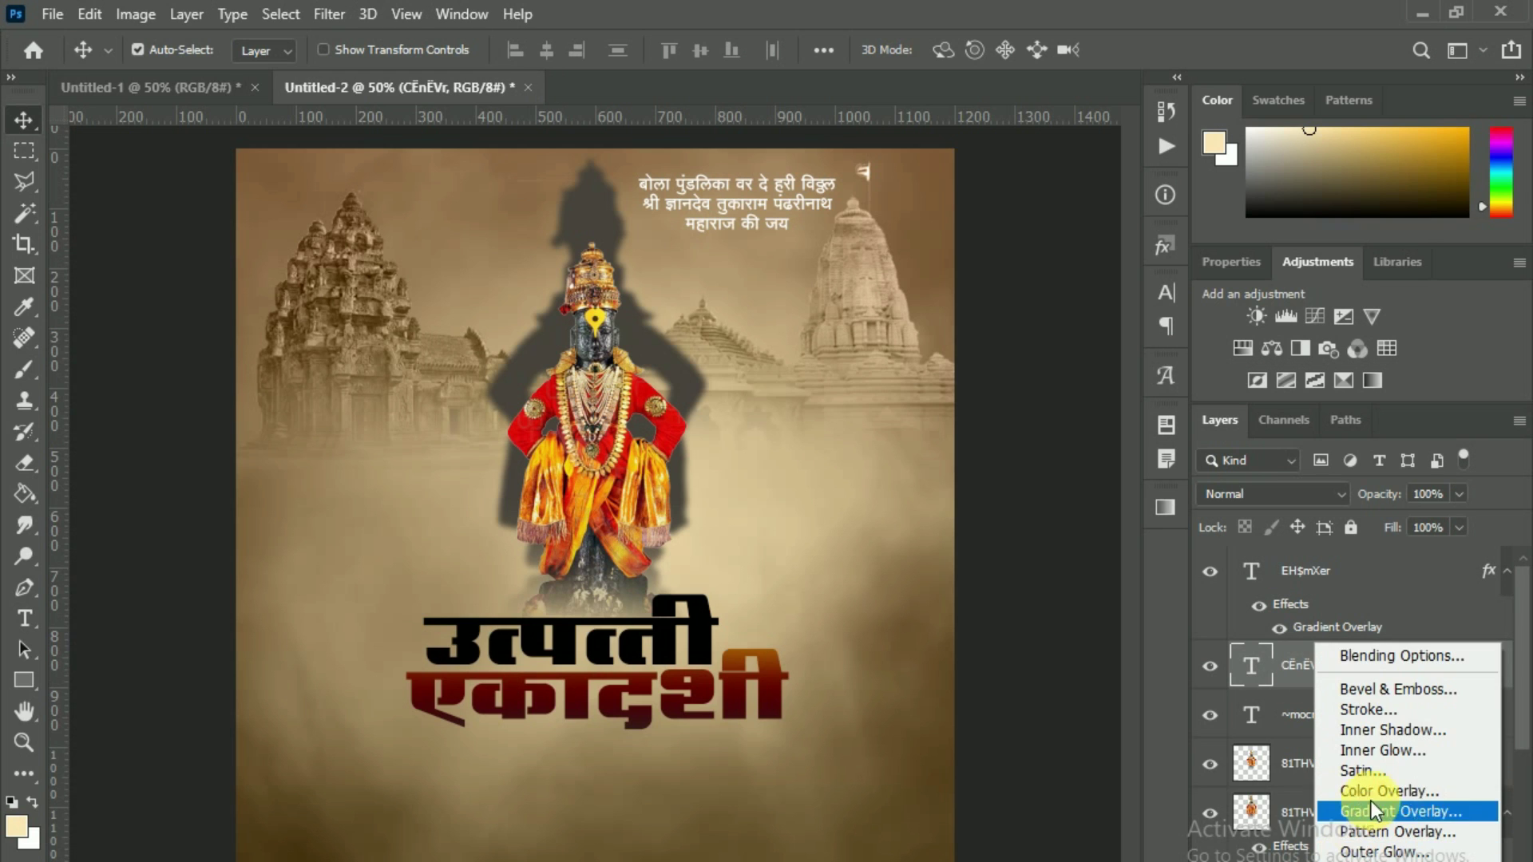
click(1428, 811)
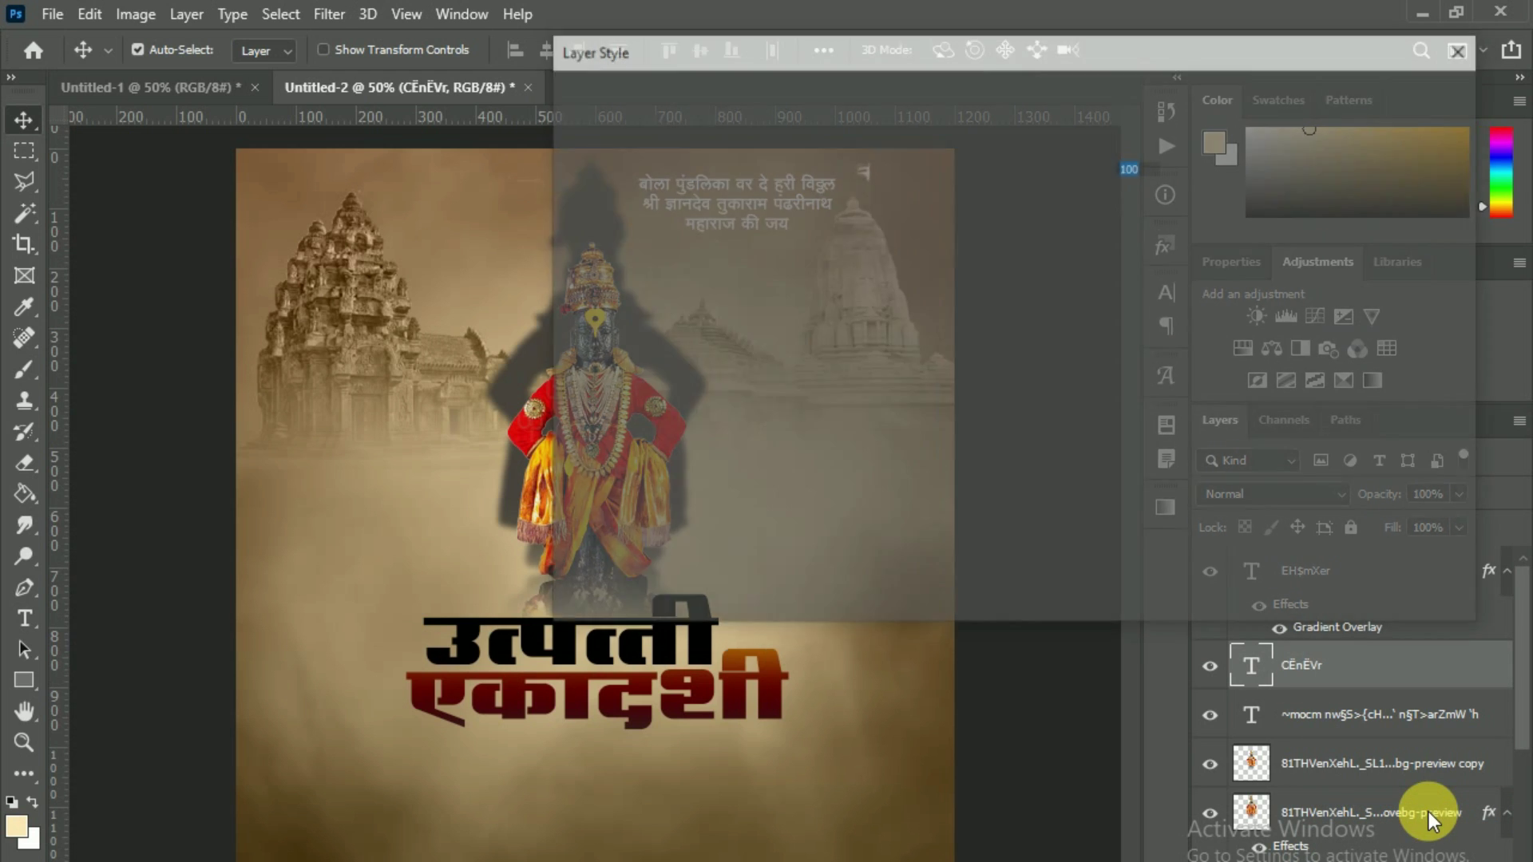
click(1368, 95)
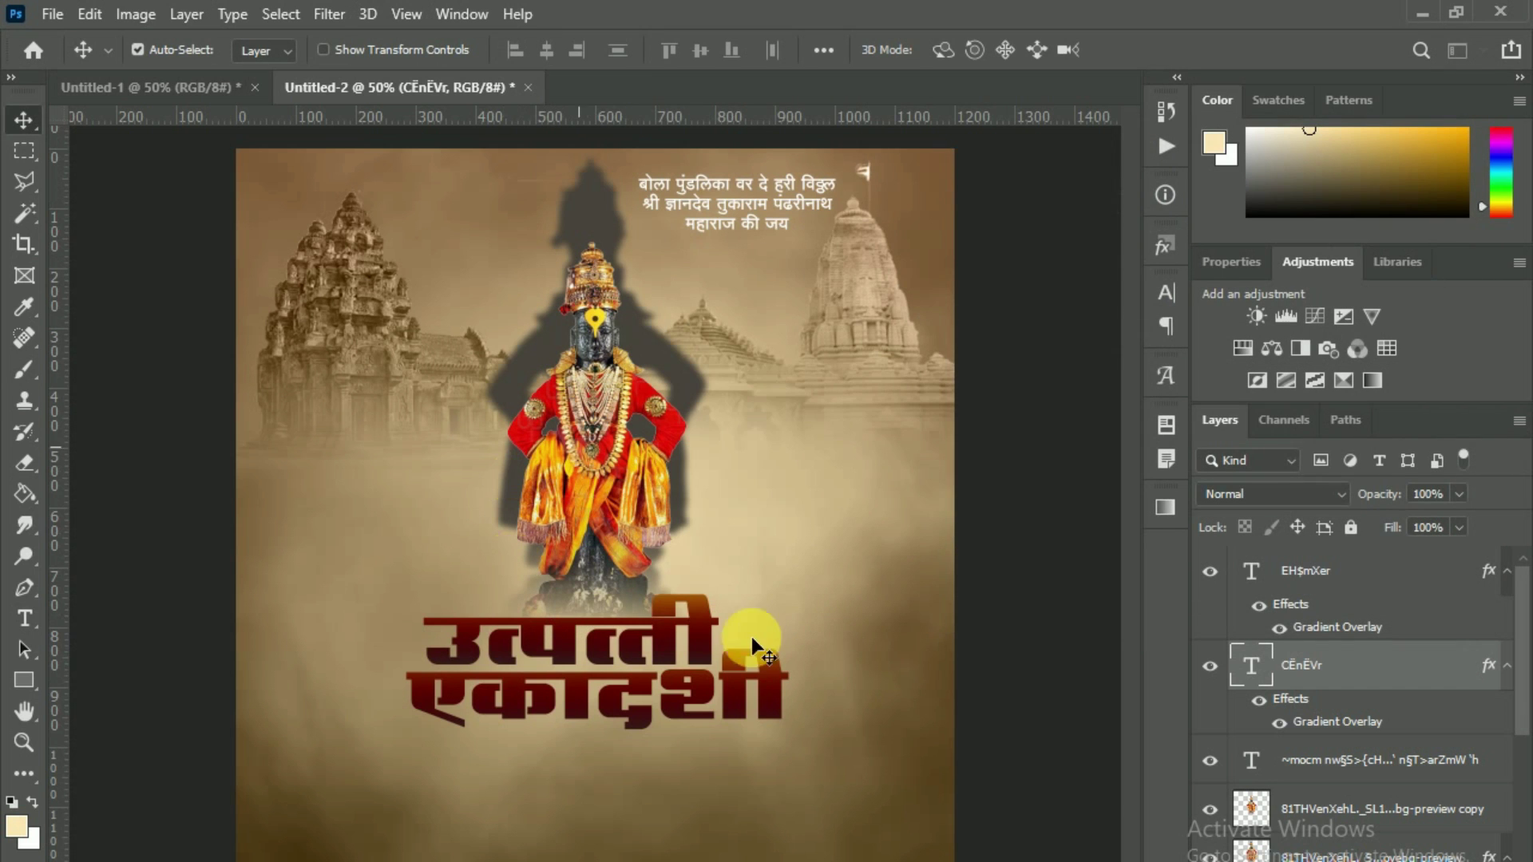
- Bring the greeting text into the poster, scale it to about 70%, and move its layer to the top
click(171, 87)
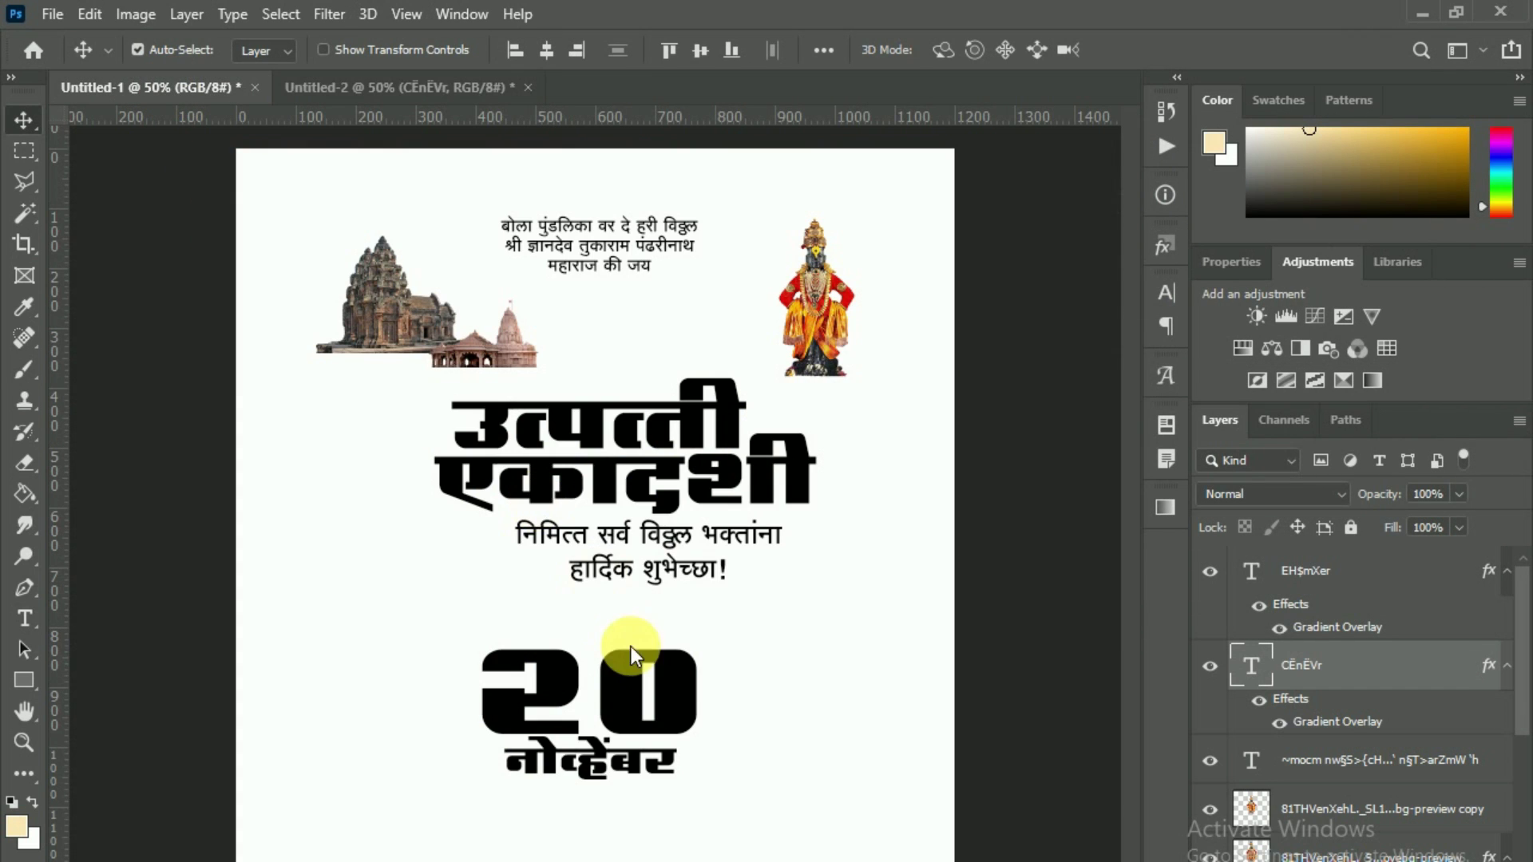
mouse_move(1285, 802)
mouse_down()
mouse_move(699, 102)
mouse_move(589, 483)
mouse_up()
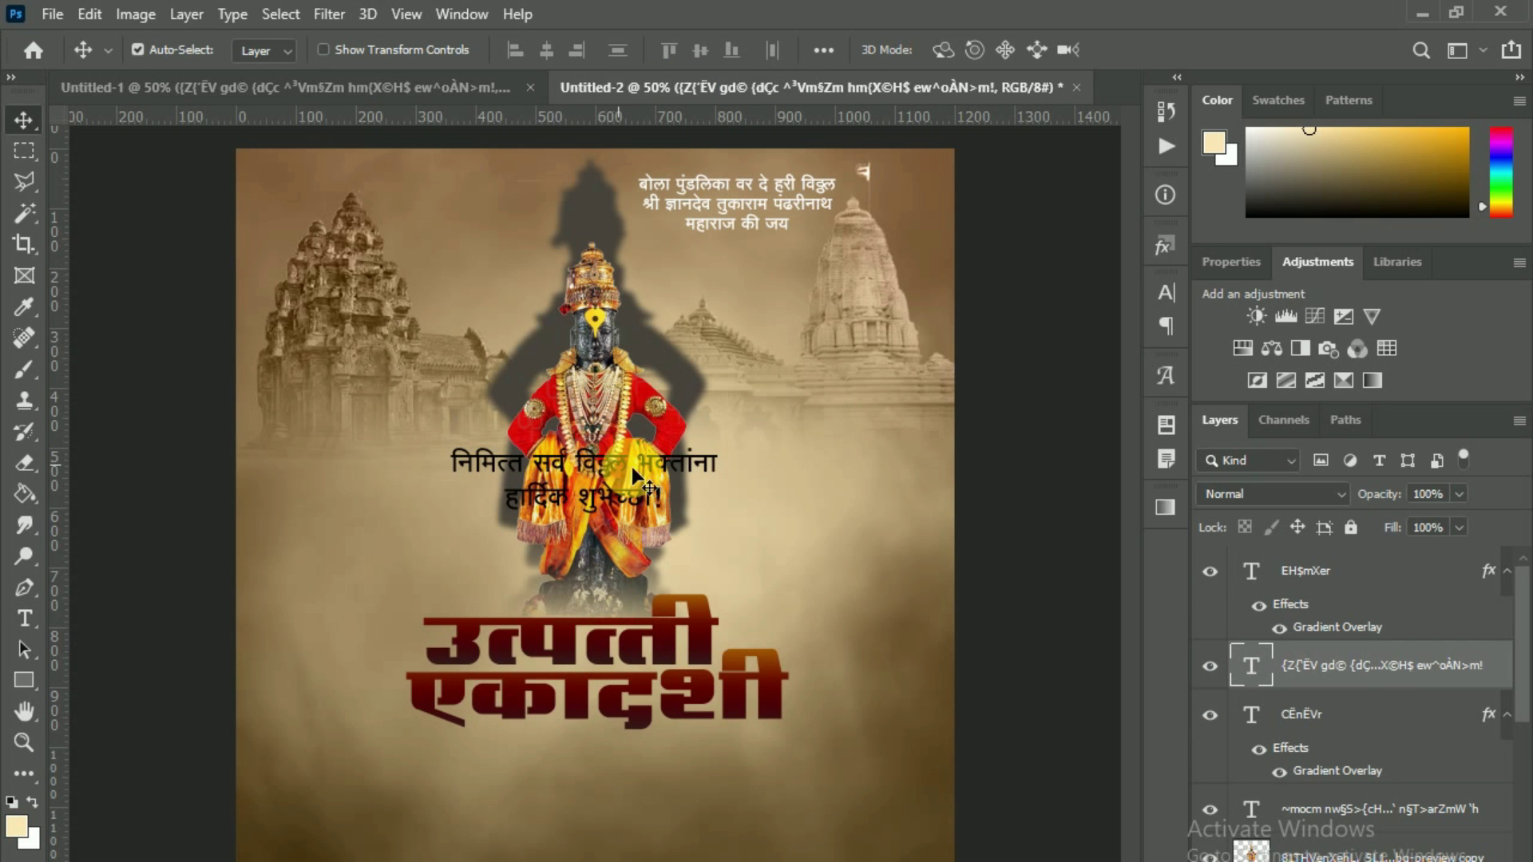
key(ctrl+t)
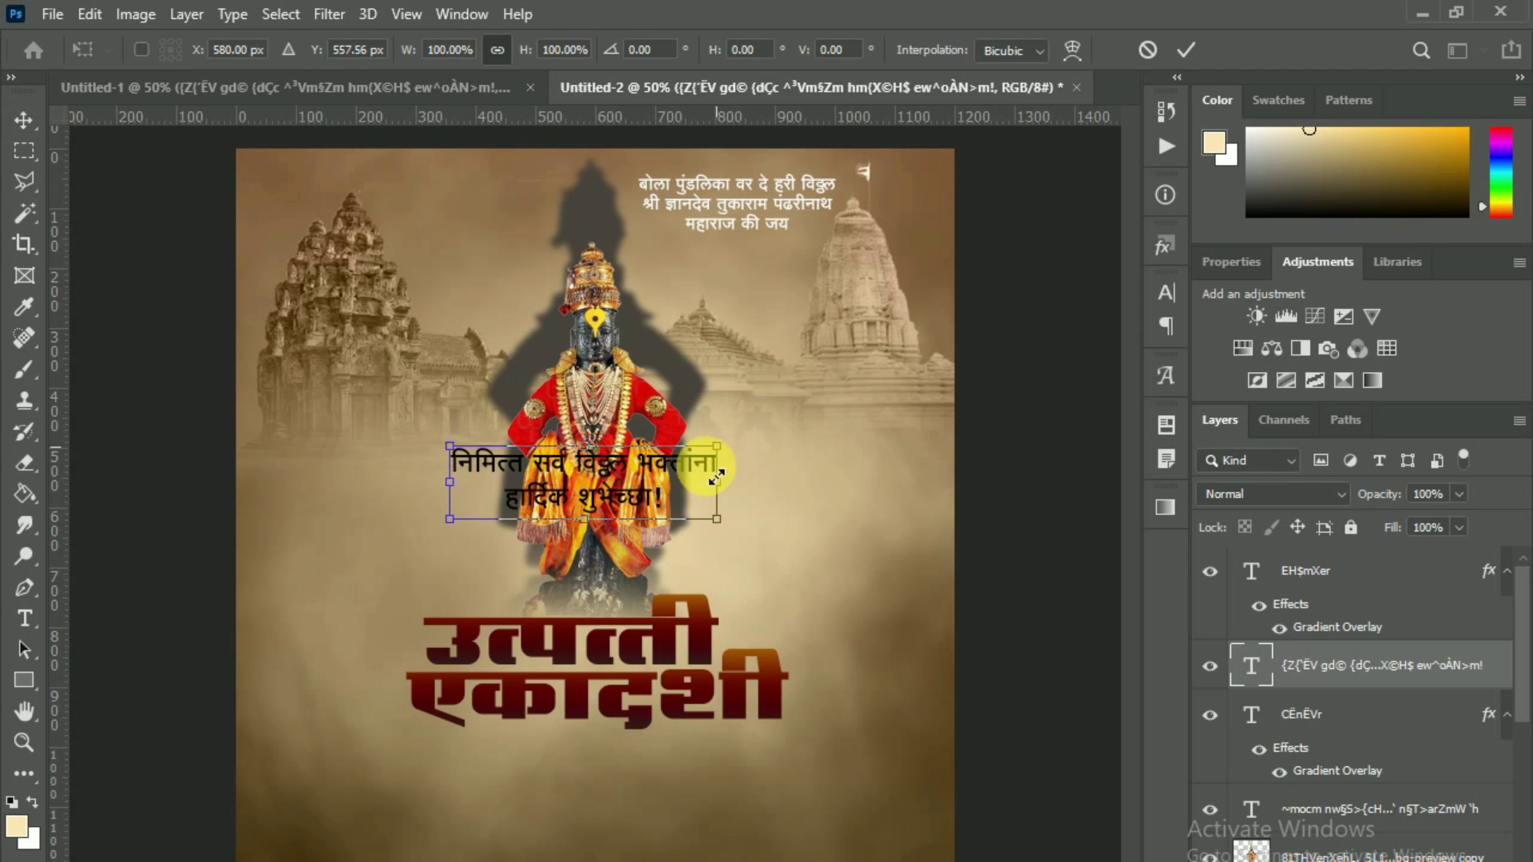
drag(716, 477, 654, 503)
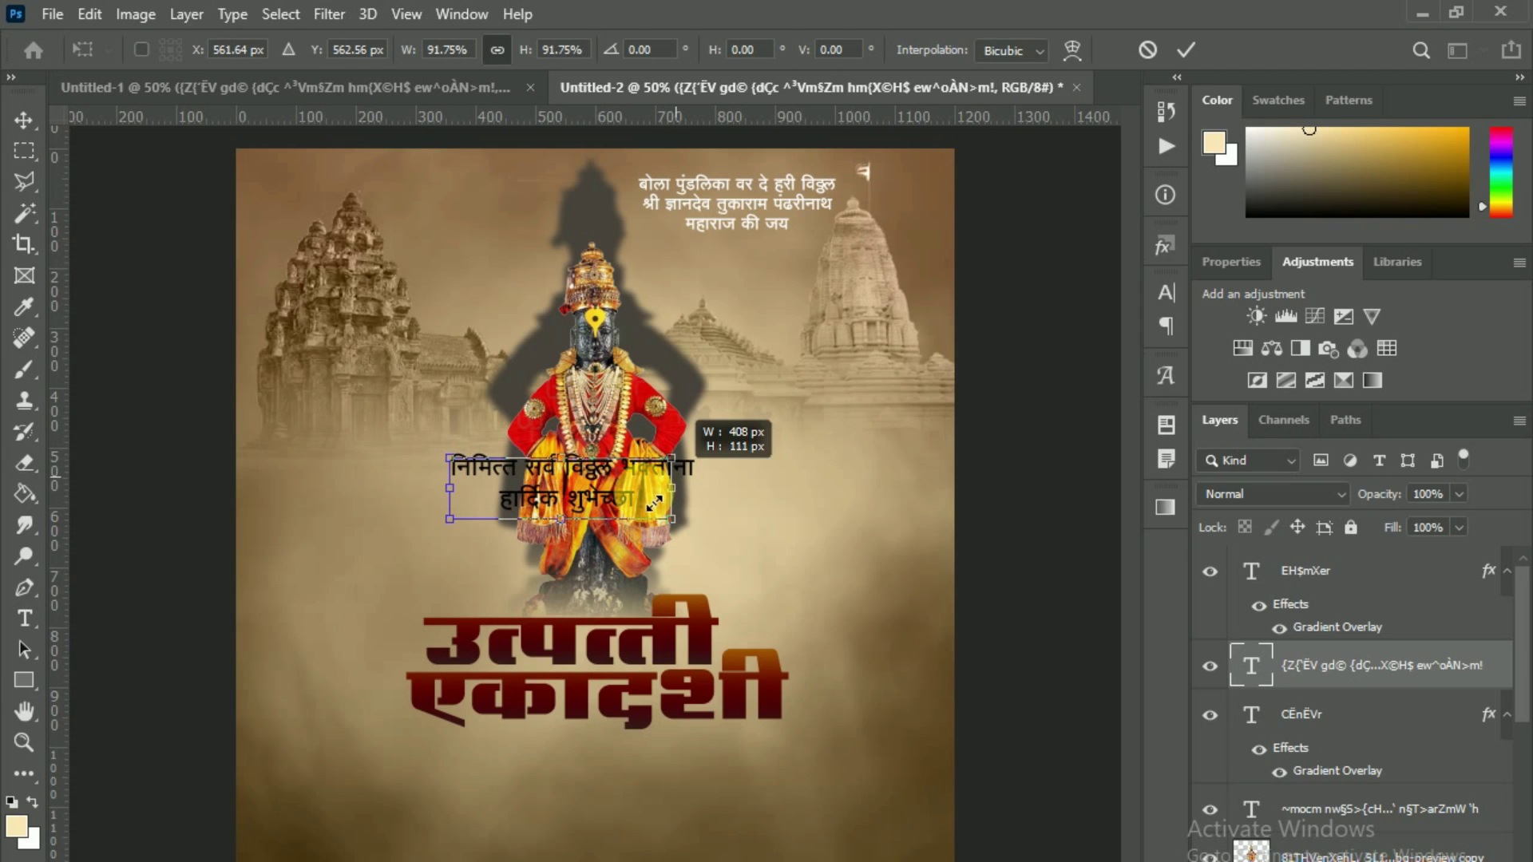
mouse_move(653, 503)
mouse_down()
mouse_move(620, 504)
mouse_move(659, 751)
mouse_move(683, 744)
mouse_up()
click(1183, 51)
drag(1271, 677, 1256, 576)
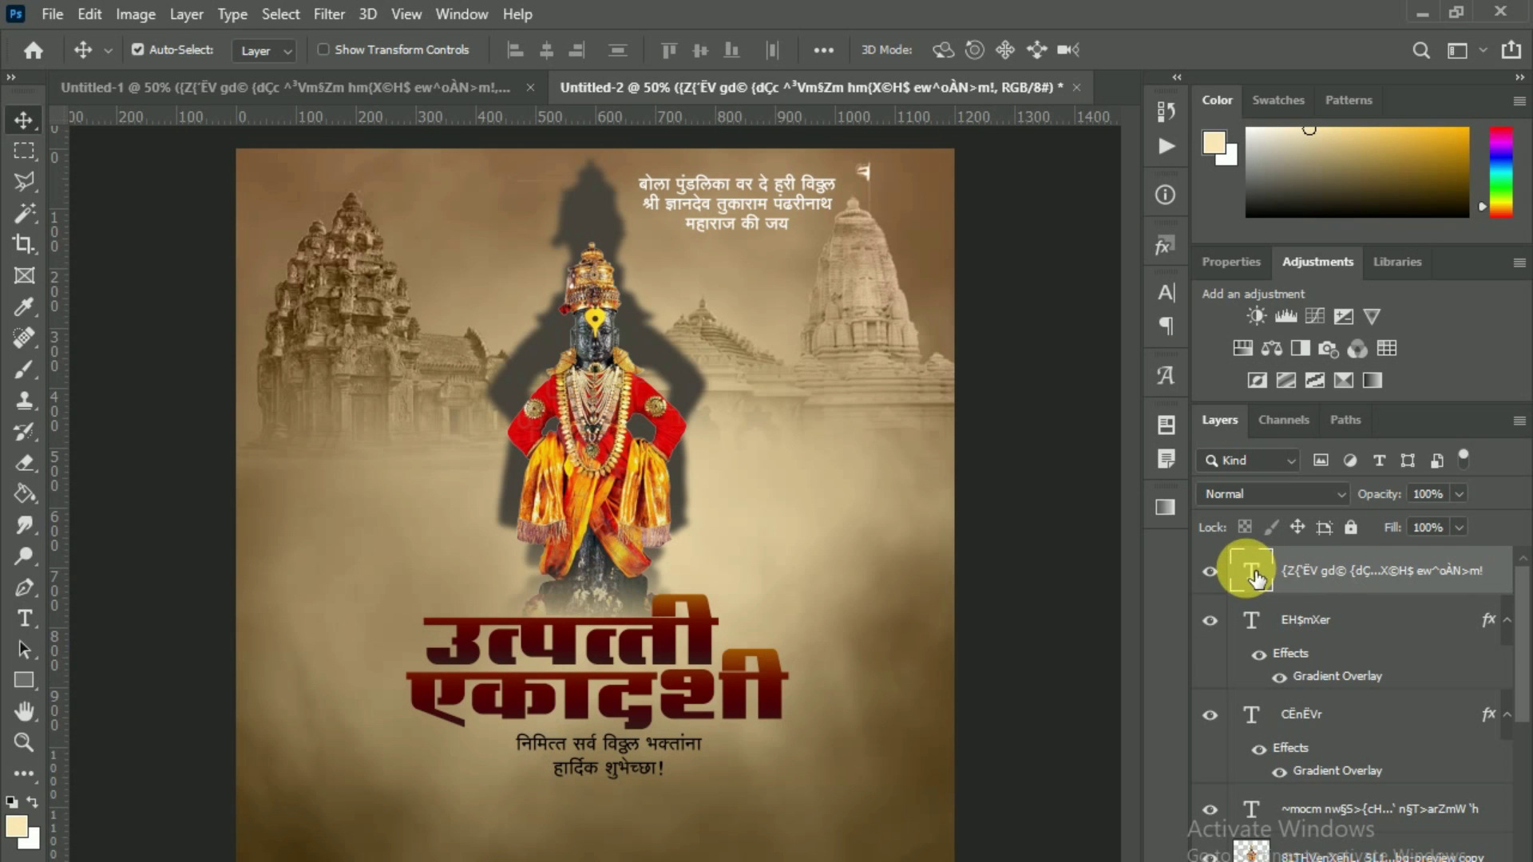
- Set the greeting subtitle colour to white and return to Untitled-1
double_click(1251, 571)
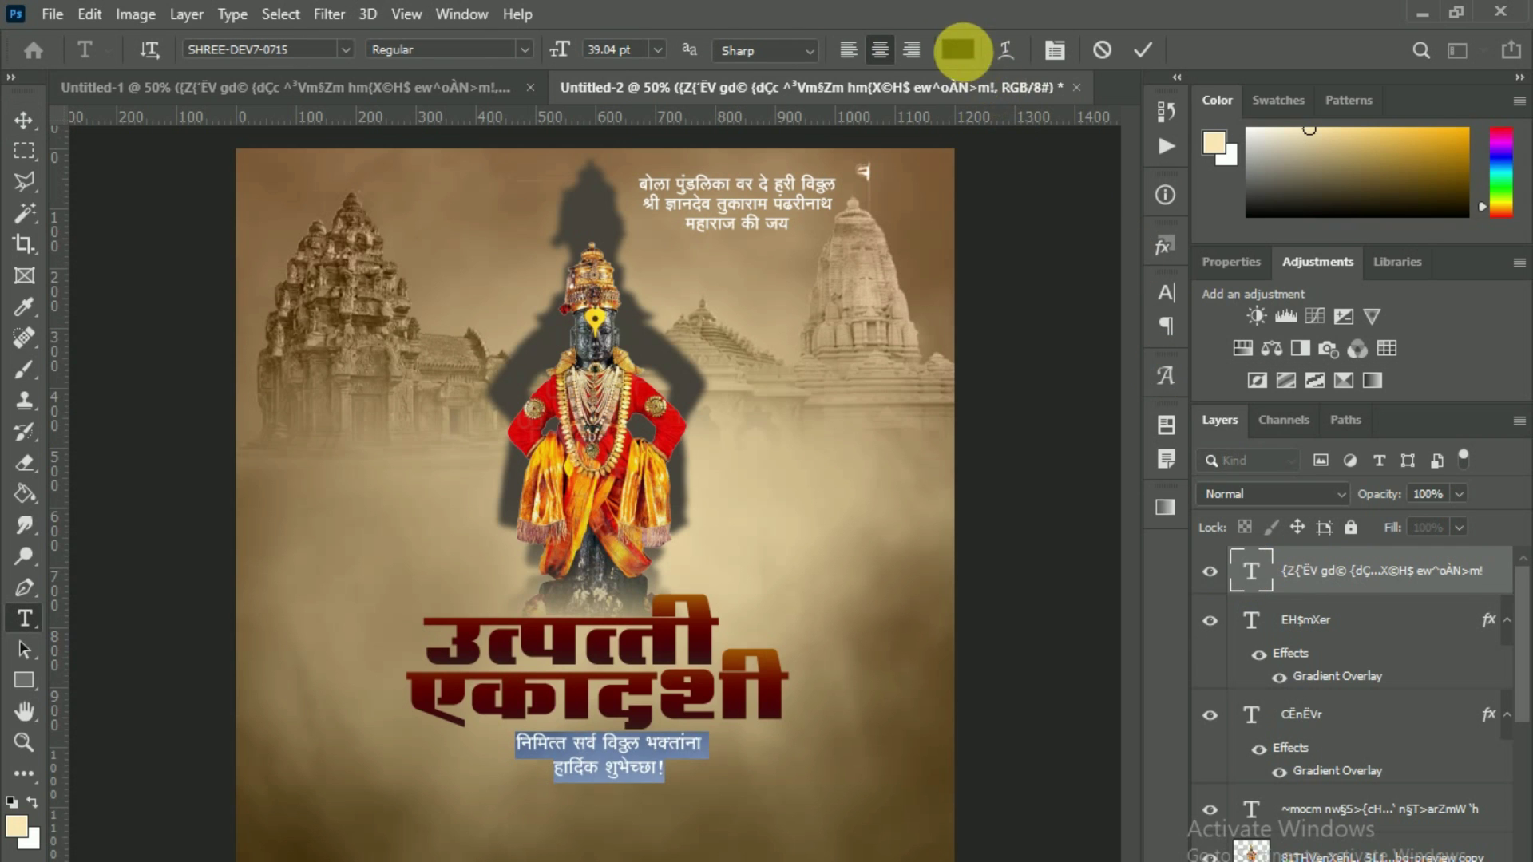
click(957, 49)
drag(858, 485, 847, 476)
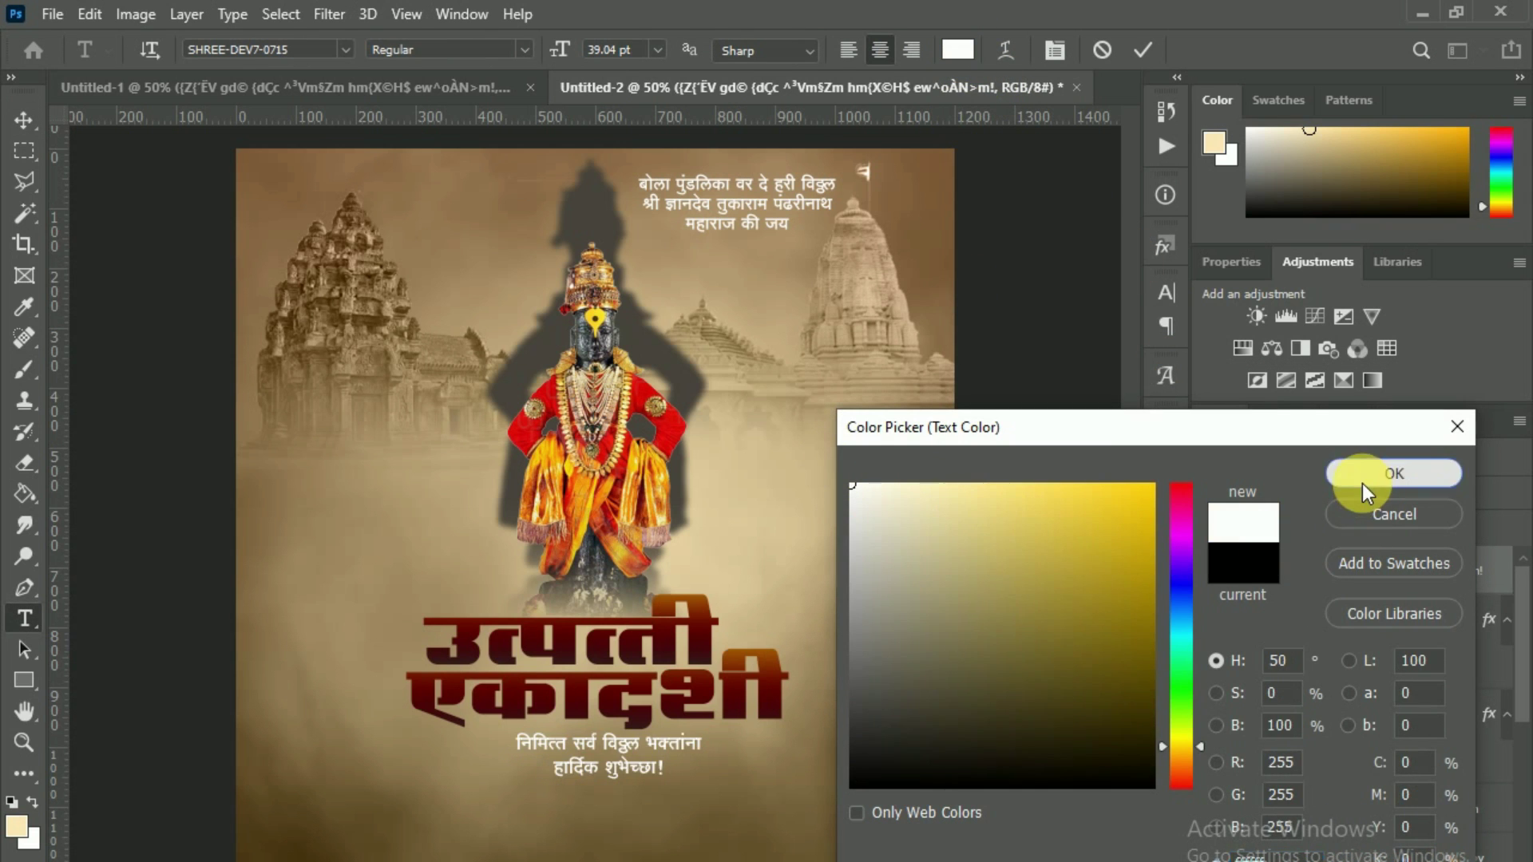
click(1362, 476)
click(1140, 51)
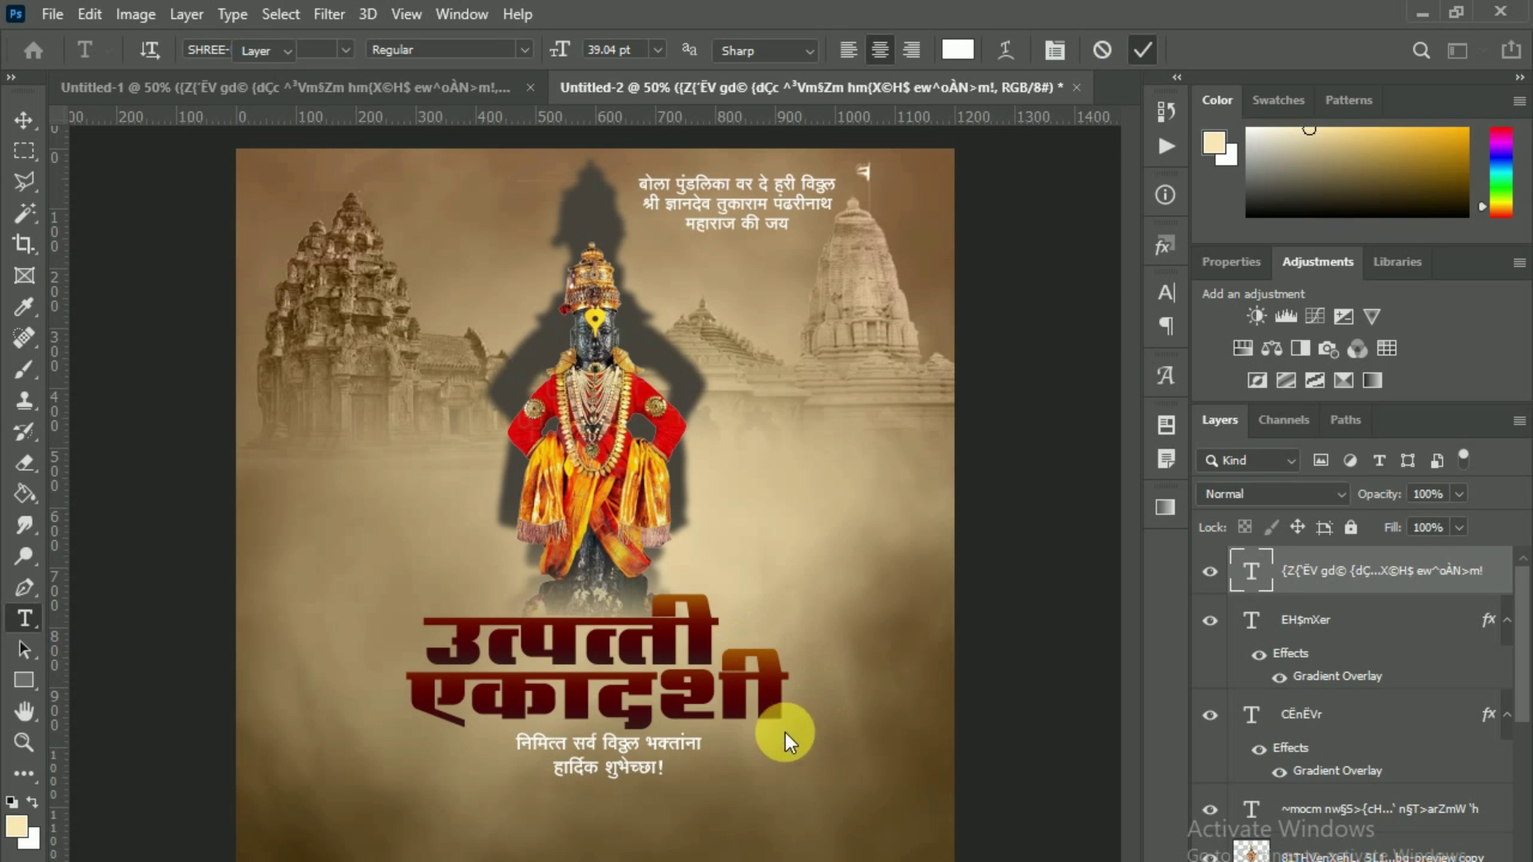
key(v)
click(367, 90)
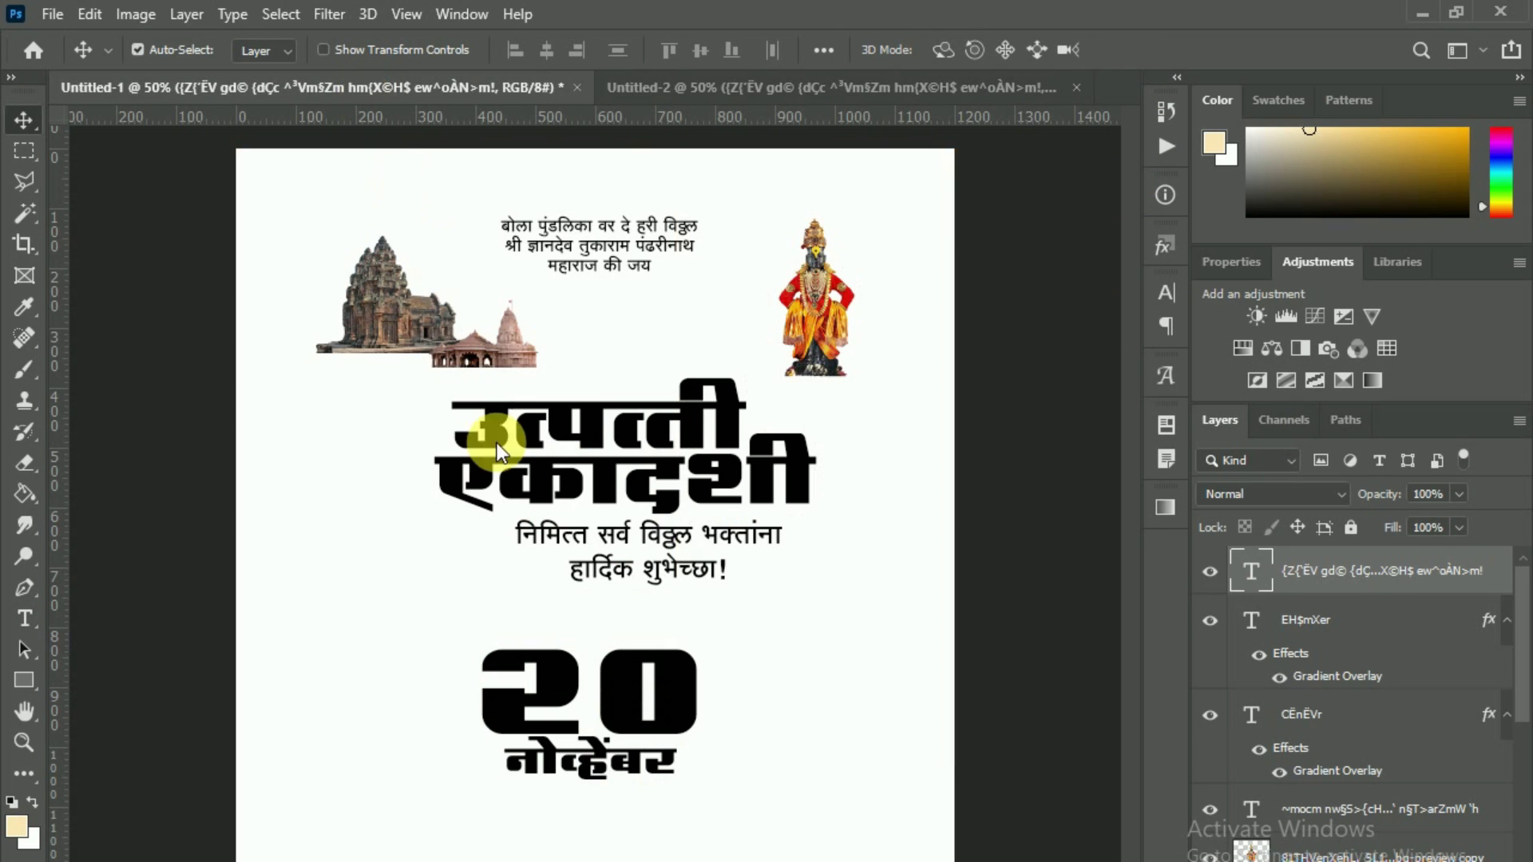
- Copy the 20 and नोव्हेंबर date layers into the poster on the left side
click(632, 674)
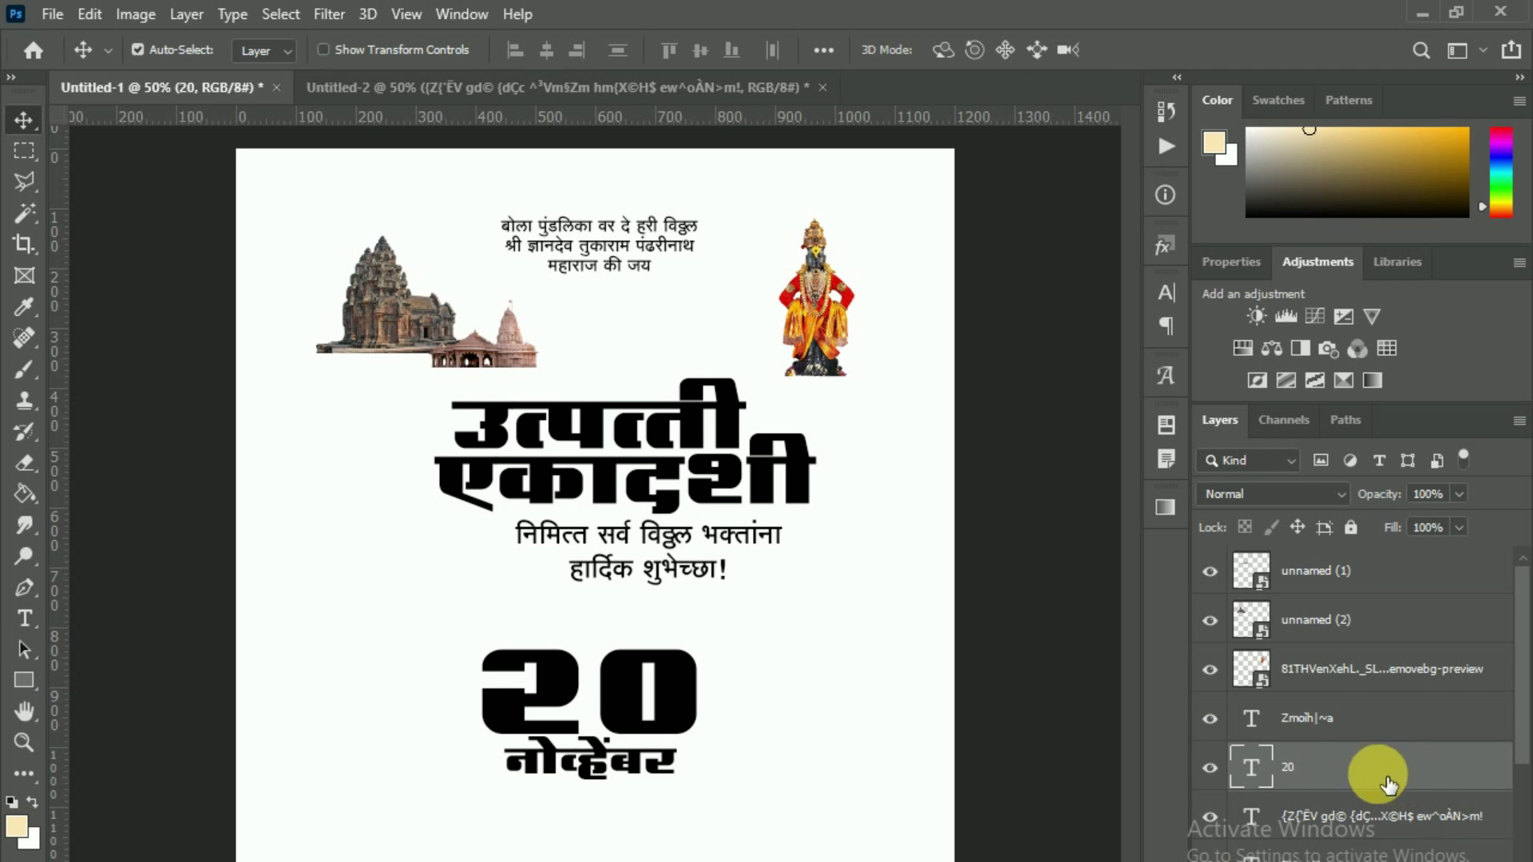
click(647, 766)
shift+click(1324, 770)
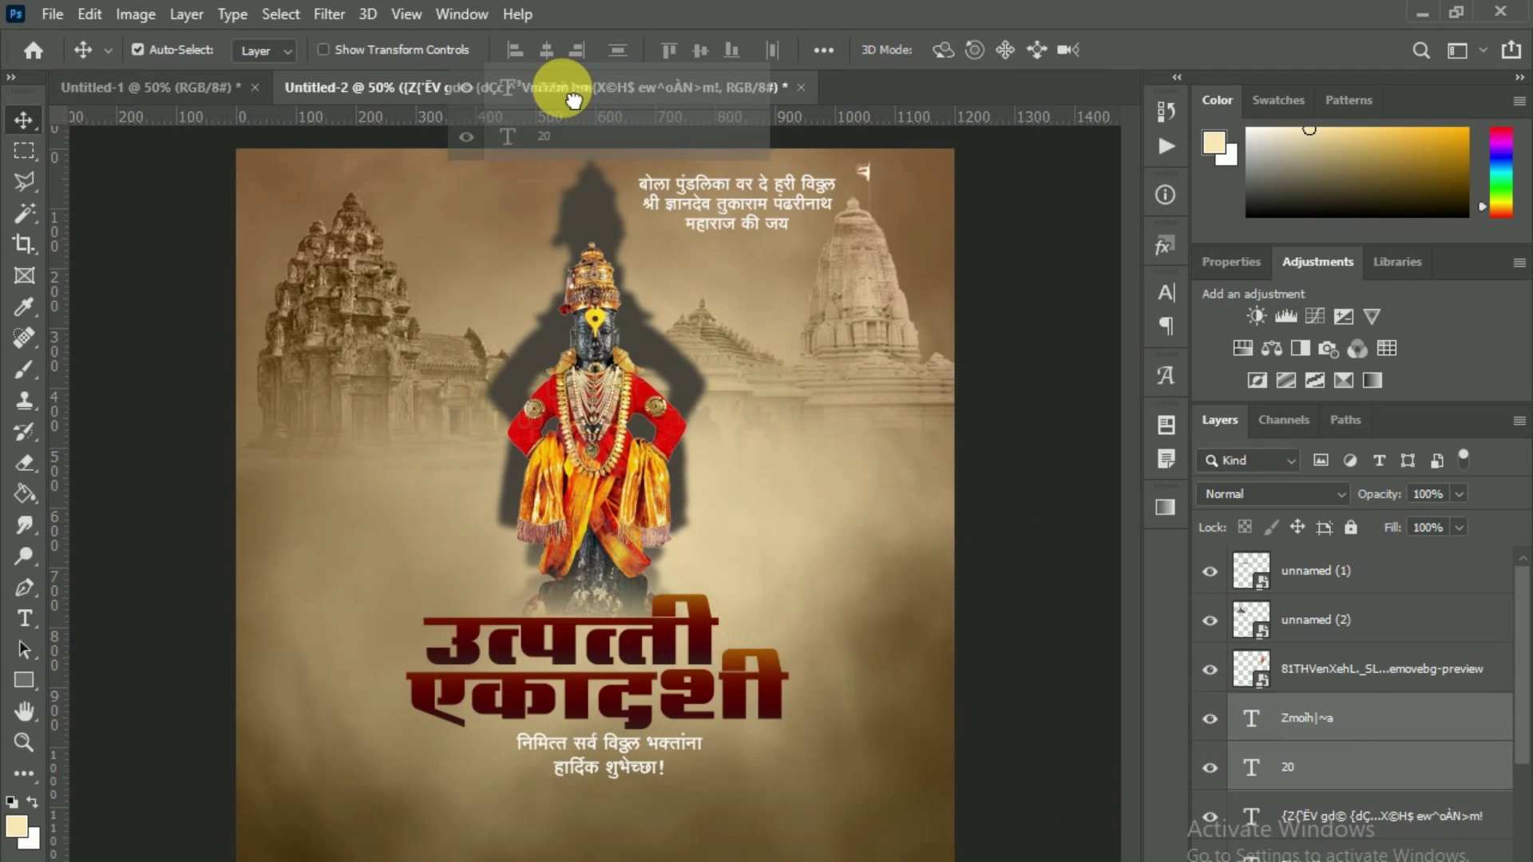
drag(1016, 544, 639, 431)
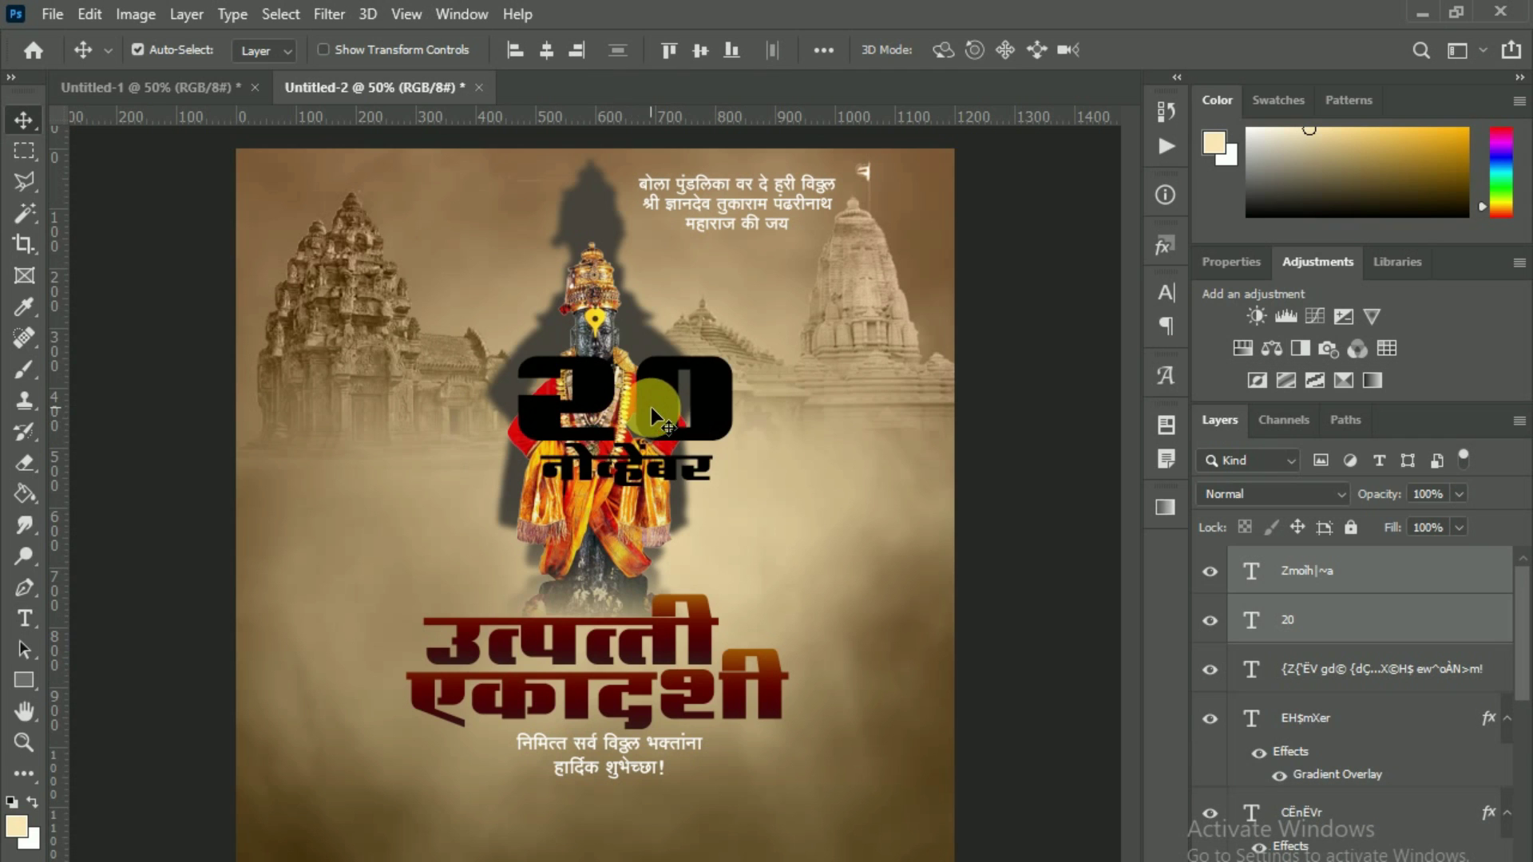
mouse_move(451, 509)
mouse_down()
mouse_move(389, 503)
mouse_move(403, 504)
mouse_up()
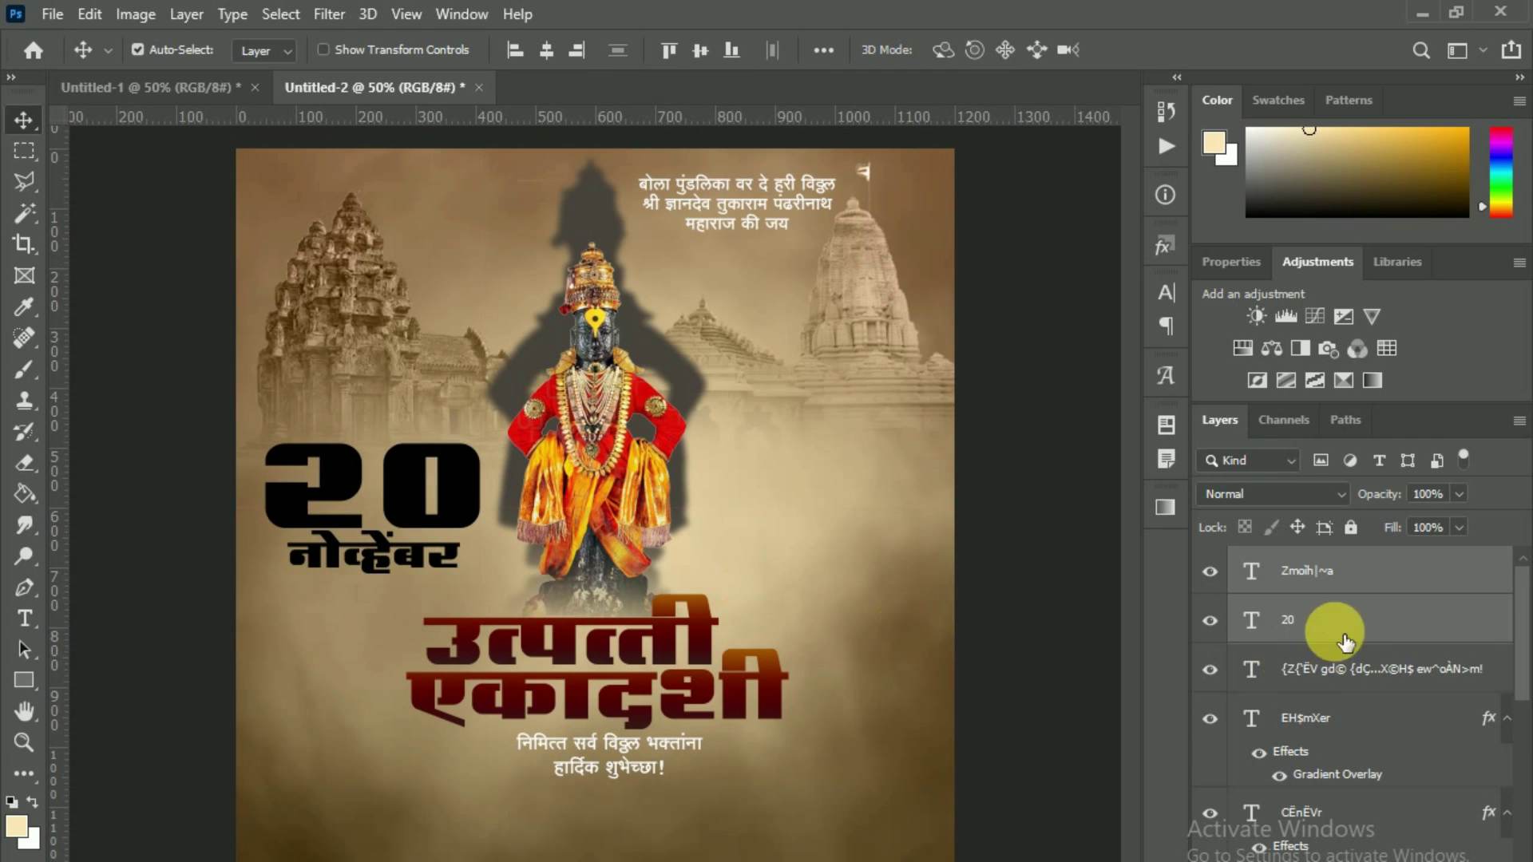
- Convert the date into a Smart Object with a maroon Gradient Overlay and Luminosity blending
right_click(1344, 576)
click(1090, 301)
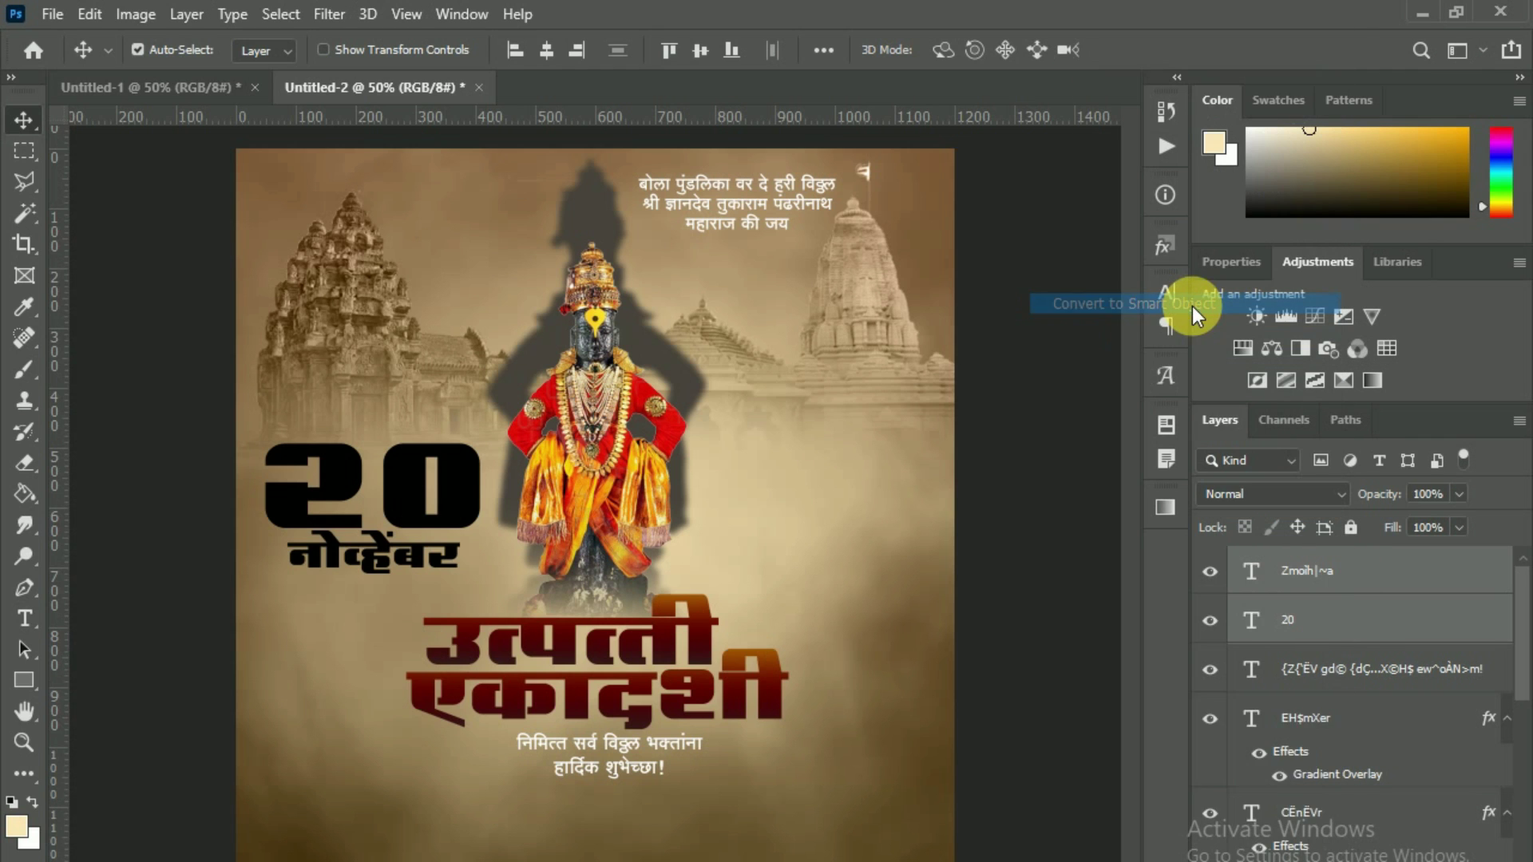
right_click(1317, 794)
click(1373, 803)
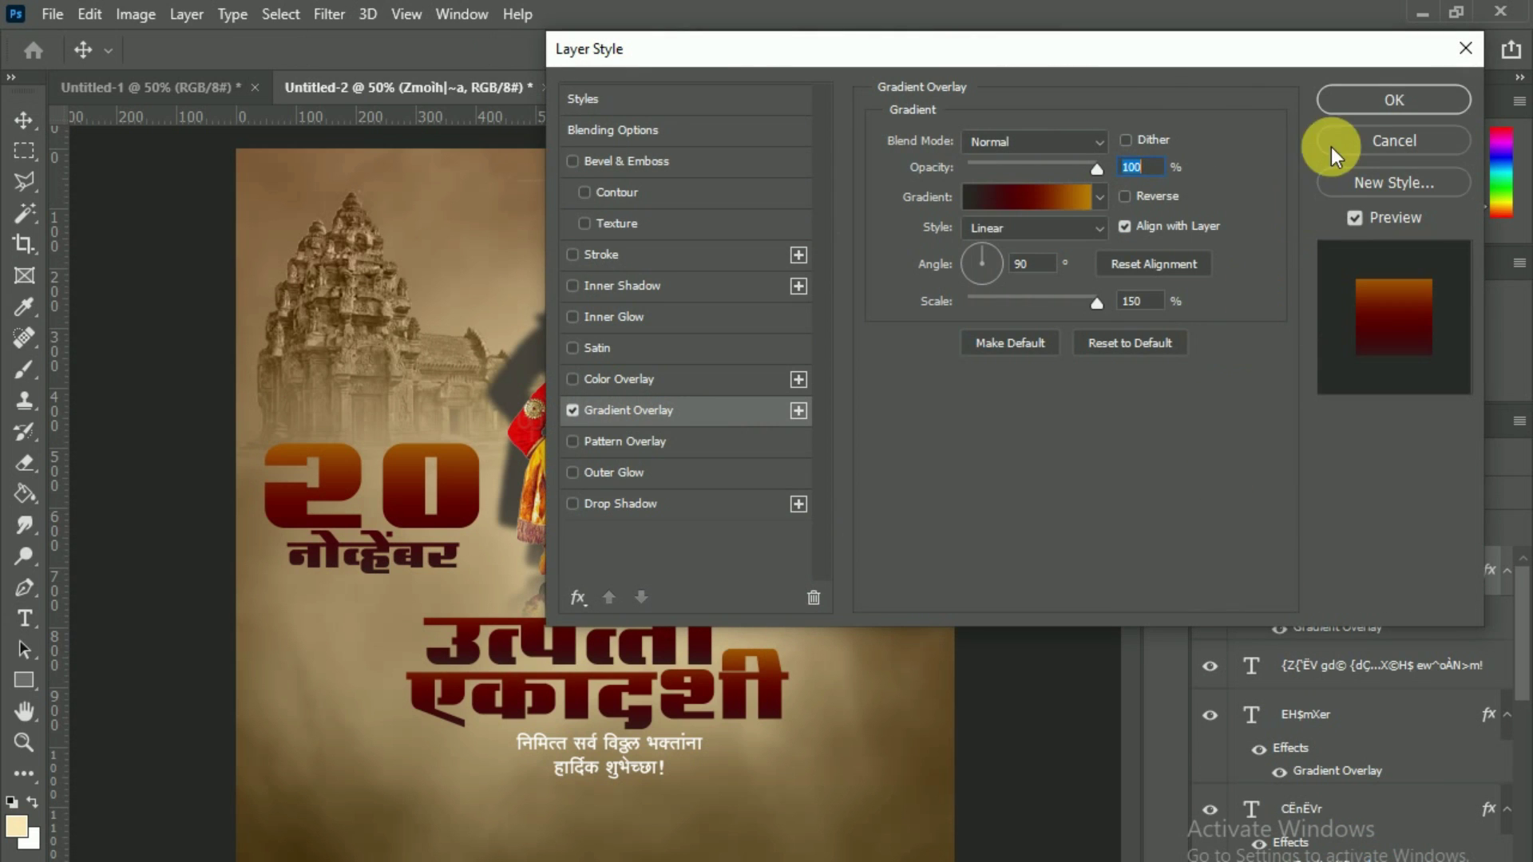
click(1349, 99)
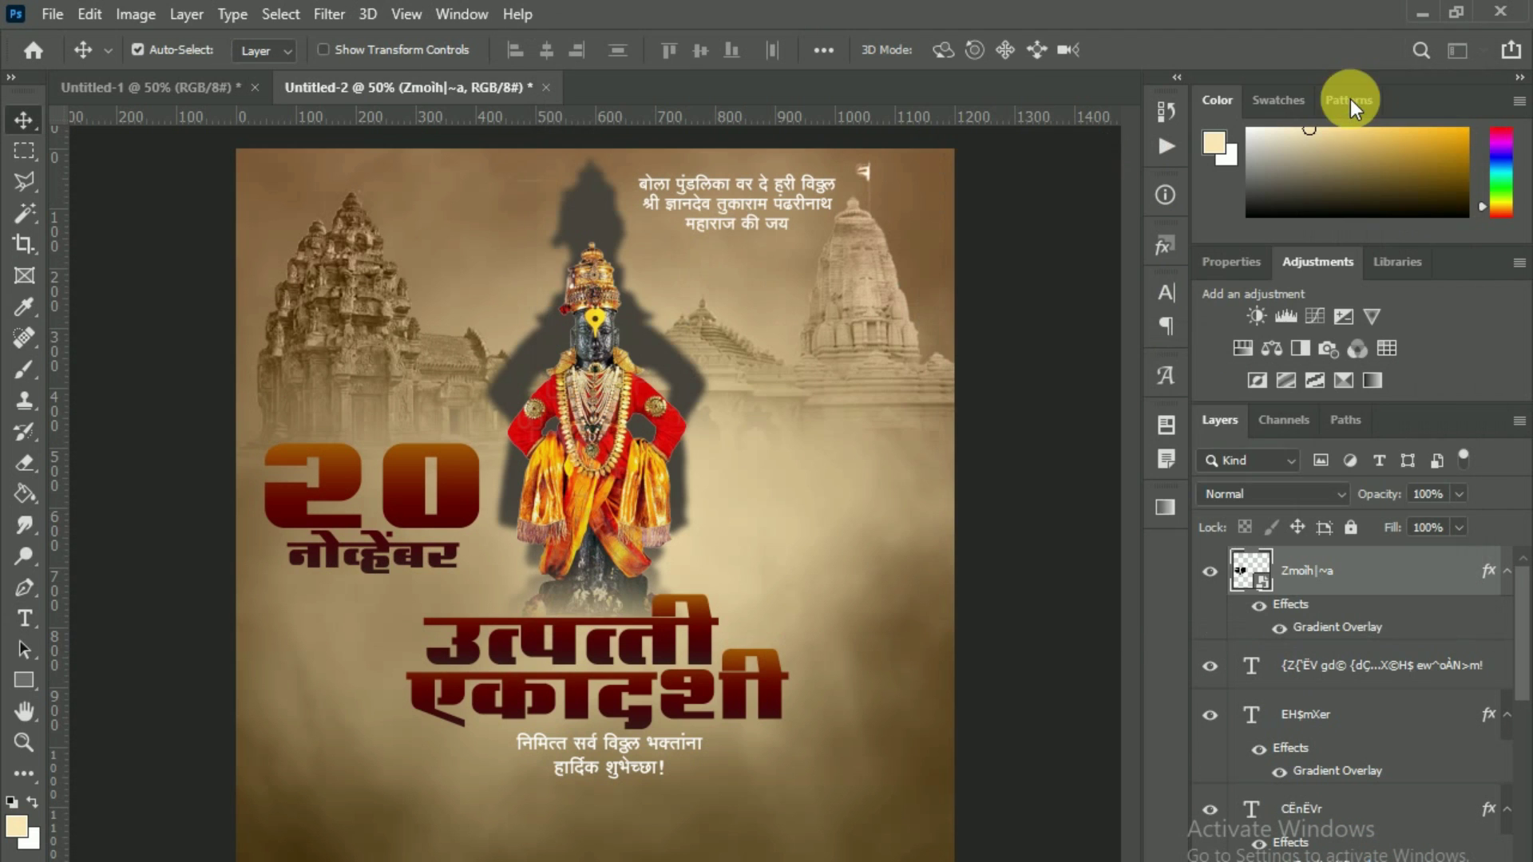
click(1327, 498)
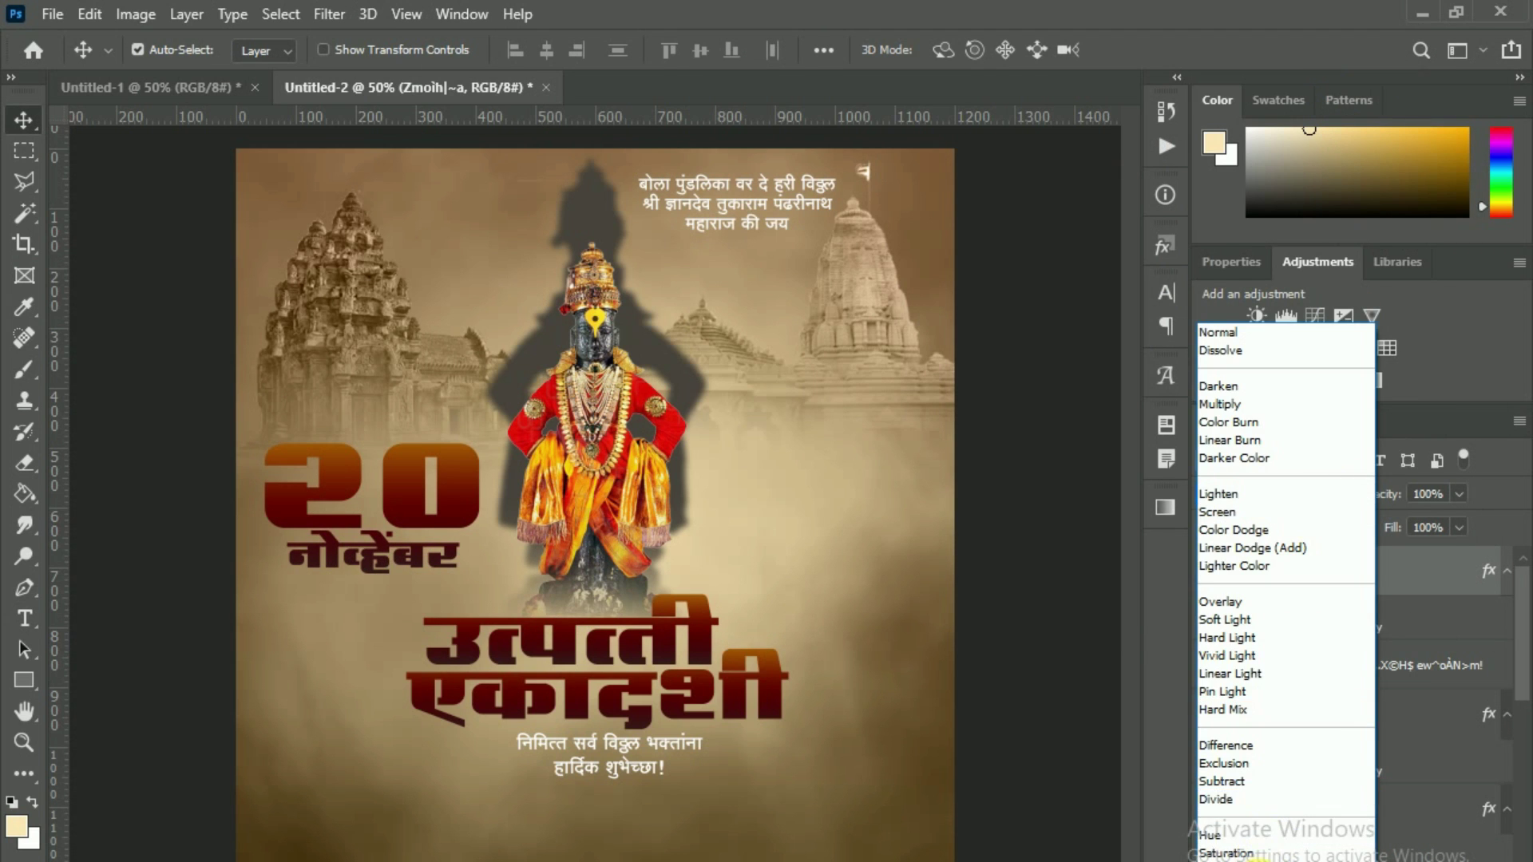
click(1253, 858)
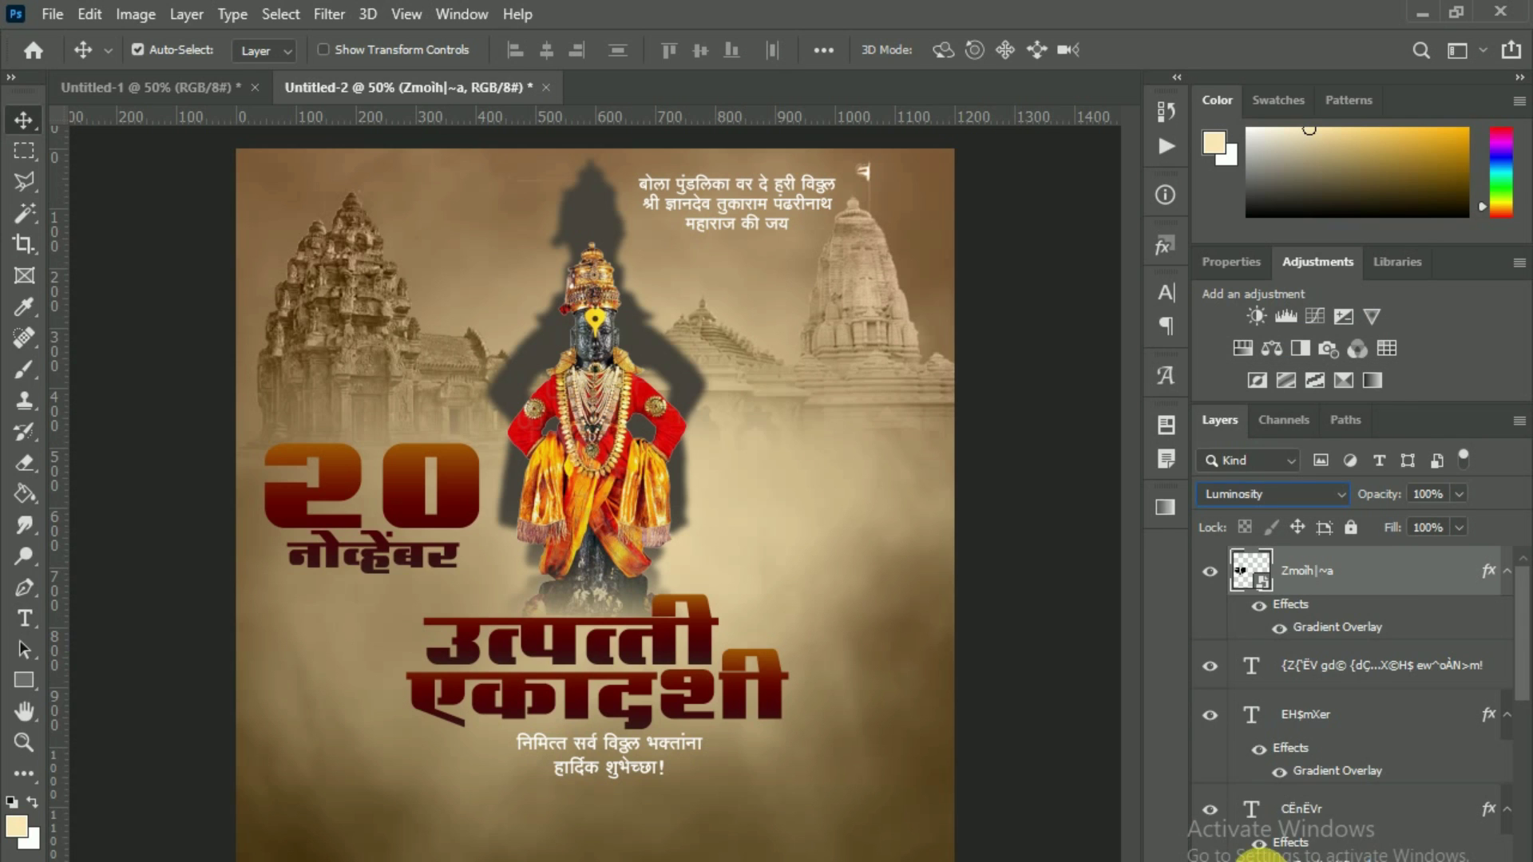
- Lower the date layer's opacity to 14% so it becomes a faint watermark
drag(1391, 507, 1301, 520)
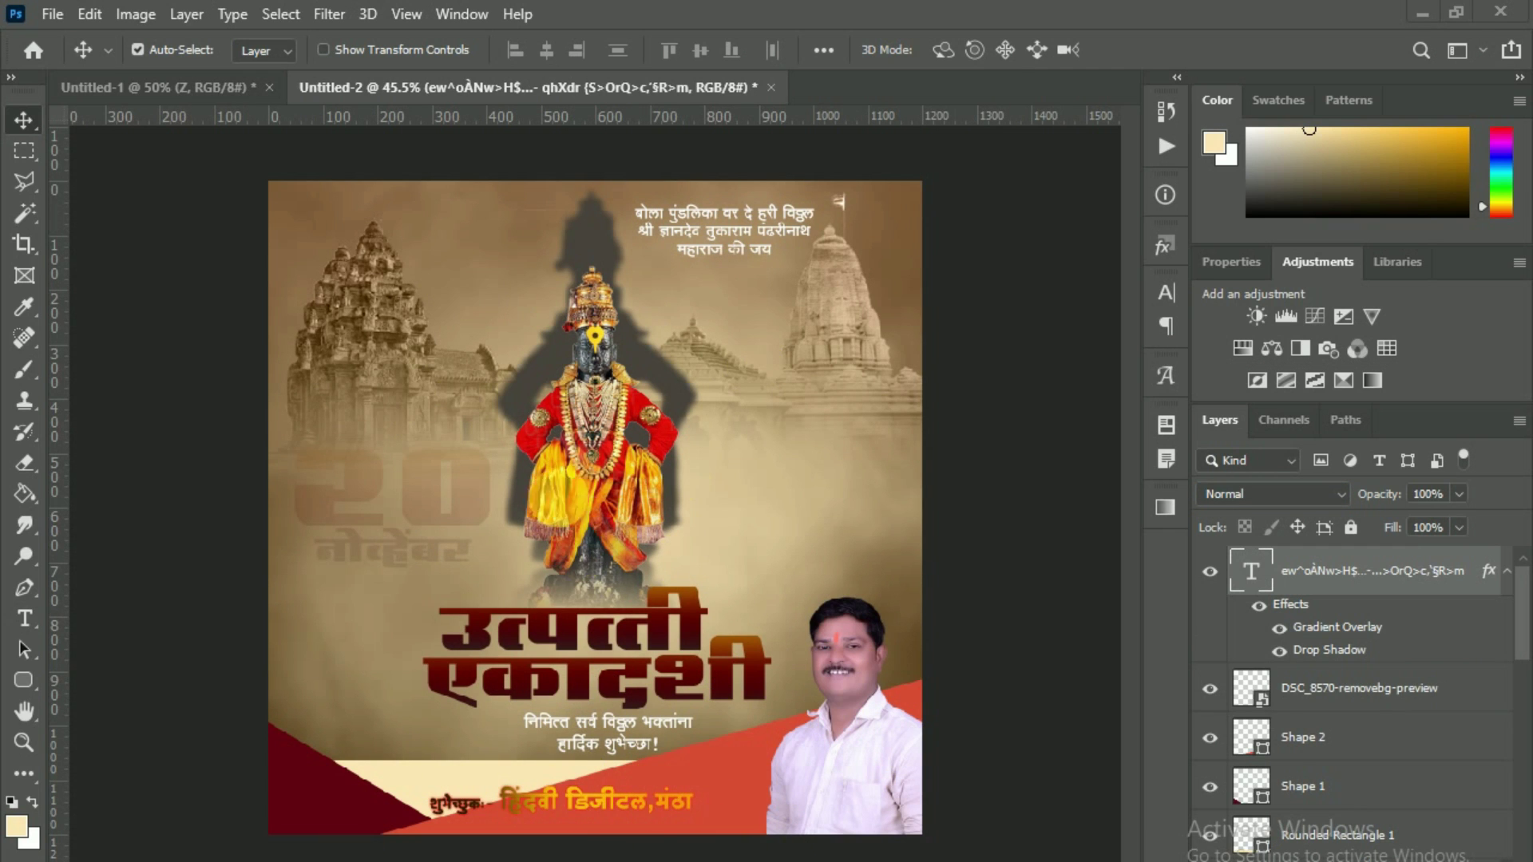
scroll(1344, 609, down, 5)
scroll(1344, 685, down, 5)
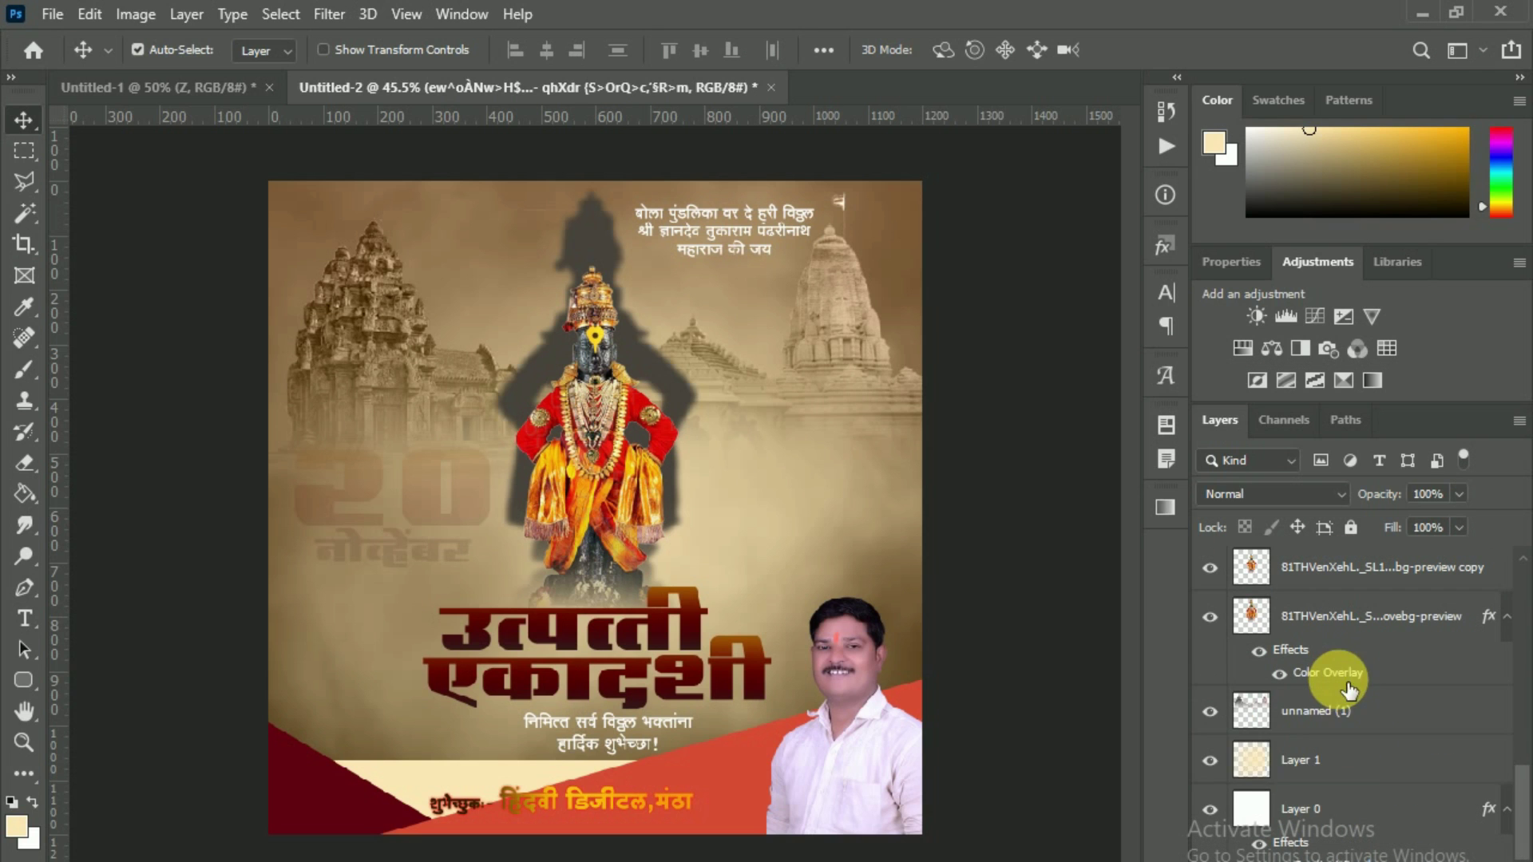
- Copy the red flag from the layout into the poster's top left beside the idol's head
click(1349, 770)
click(204, 85)
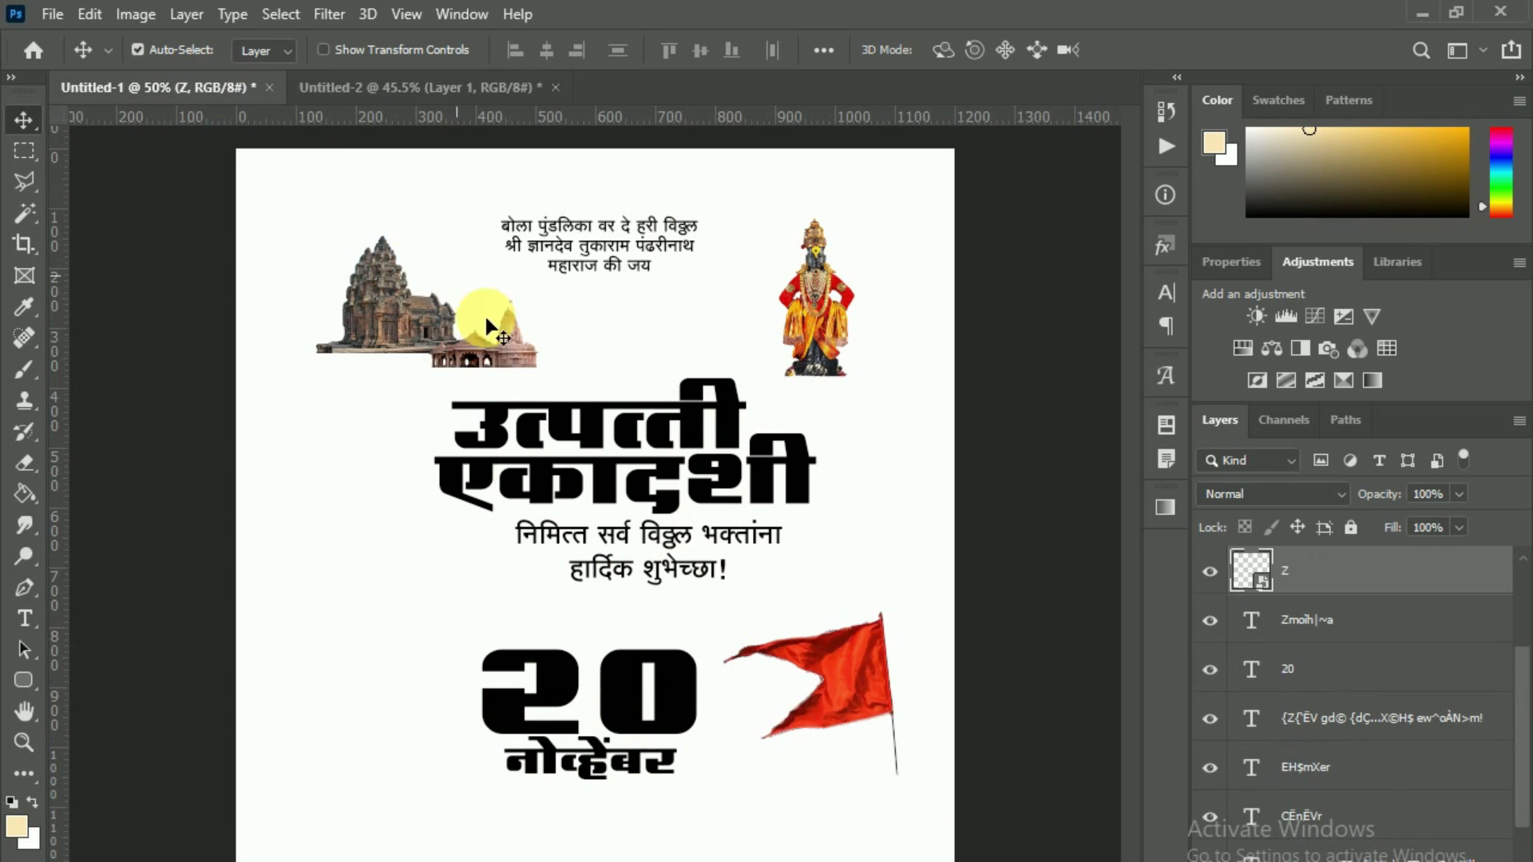
drag(852, 651, 407, 96)
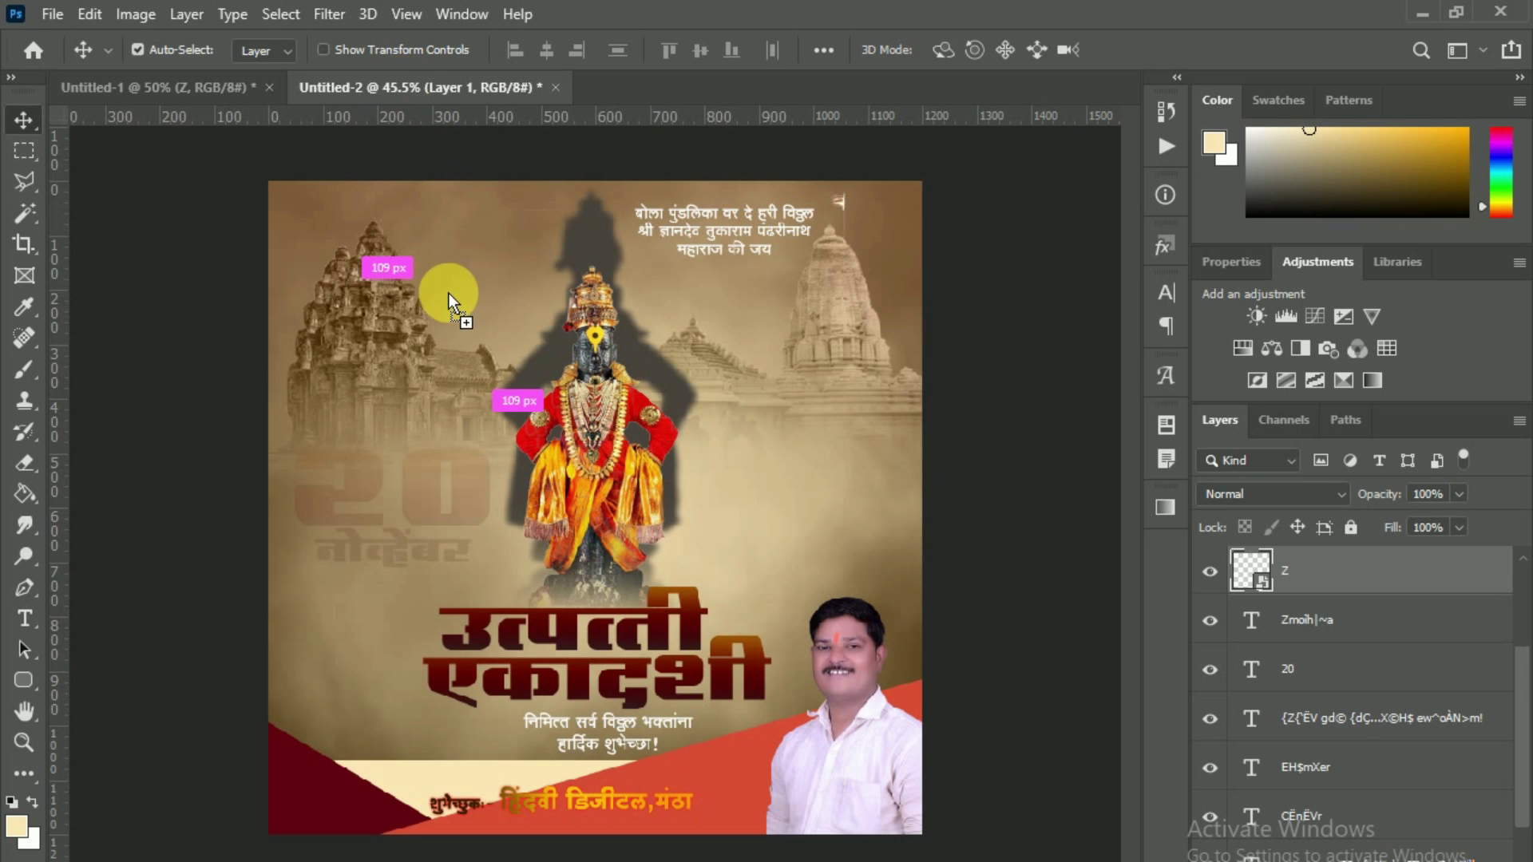
mouse_move(407, 92)
mouse_down()
mouse_move(497, 285)
mouse_move(489, 270)
mouse_up()
drag(525, 257, 537, 257)
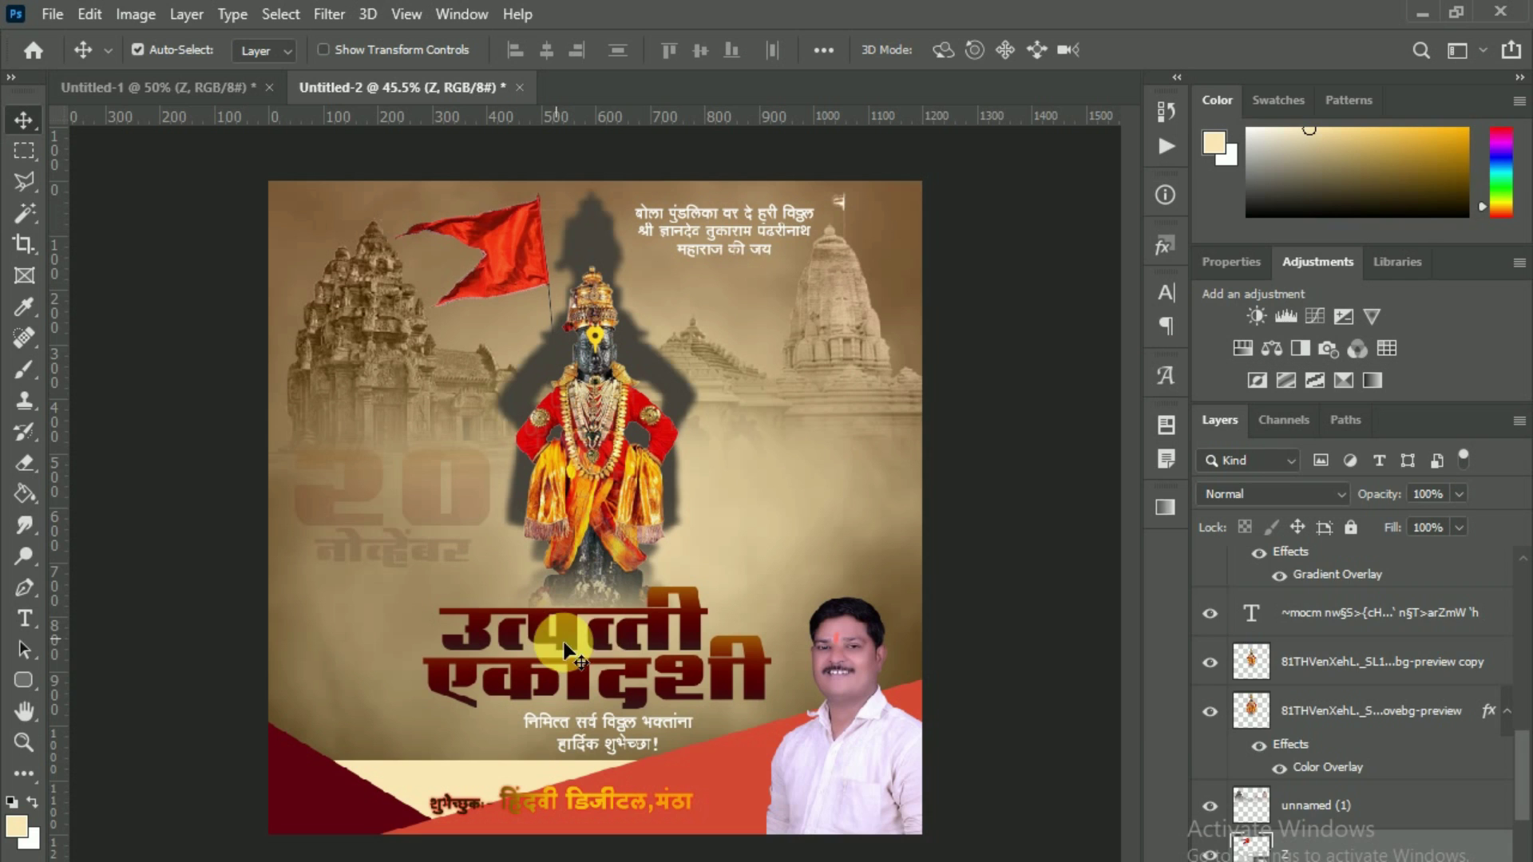
- Duplicate the faded date layer with Ctrl+J and move the copy to the poster's right side
scroll(1293, 718, up, 3)
scroll(1301, 721, up, 3)
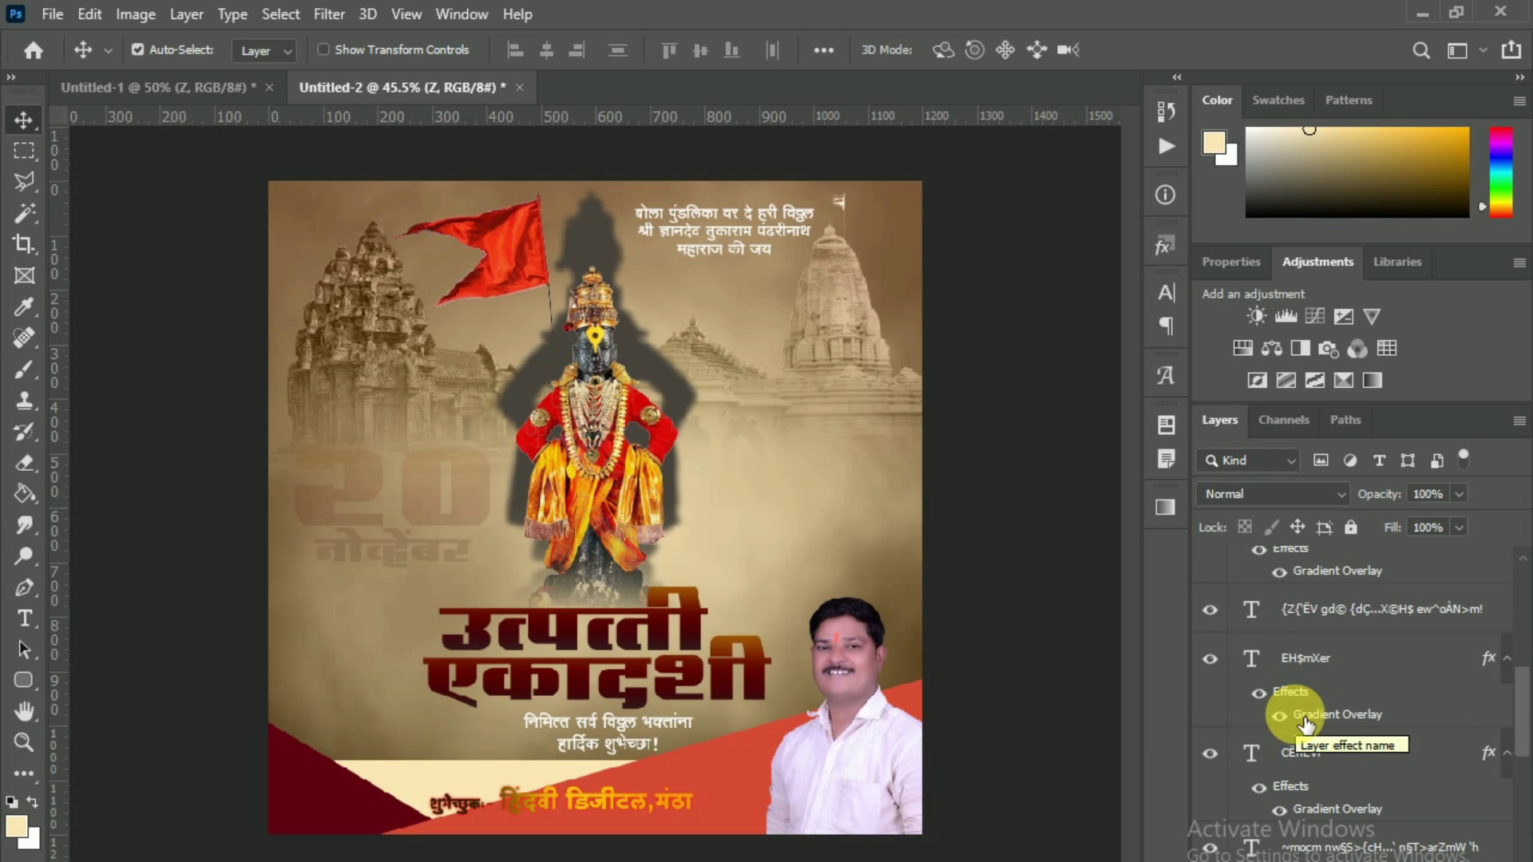
scroll(1301, 710, down, 3)
scroll(1301, 702, up, 3)
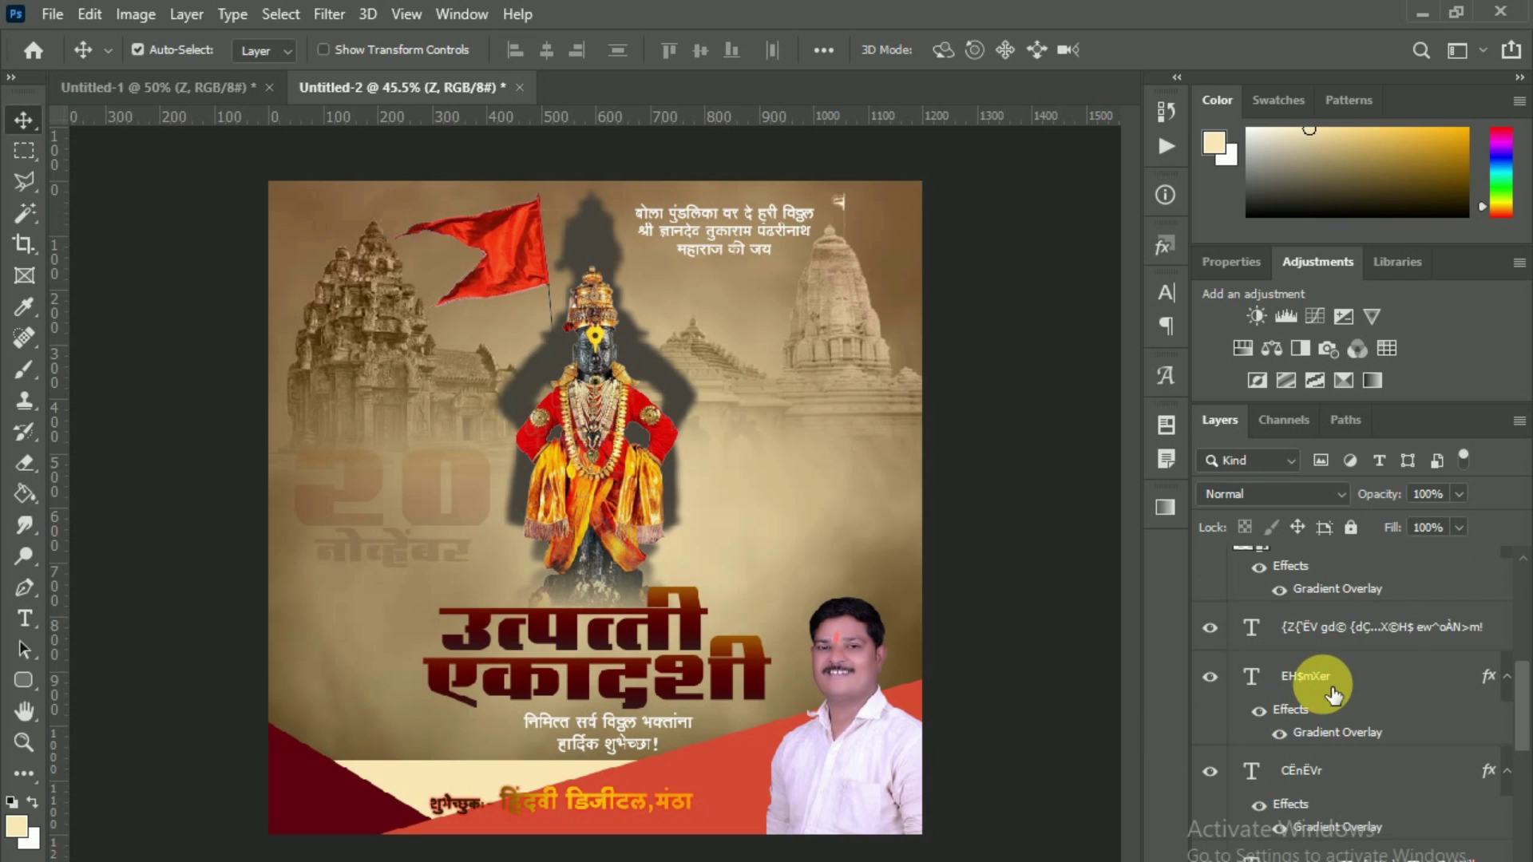
scroll(1331, 696, down, 2)
scroll(1333, 699, down, 3)
scroll(1335, 699, down, 2)
scroll(1341, 703, up, 4)
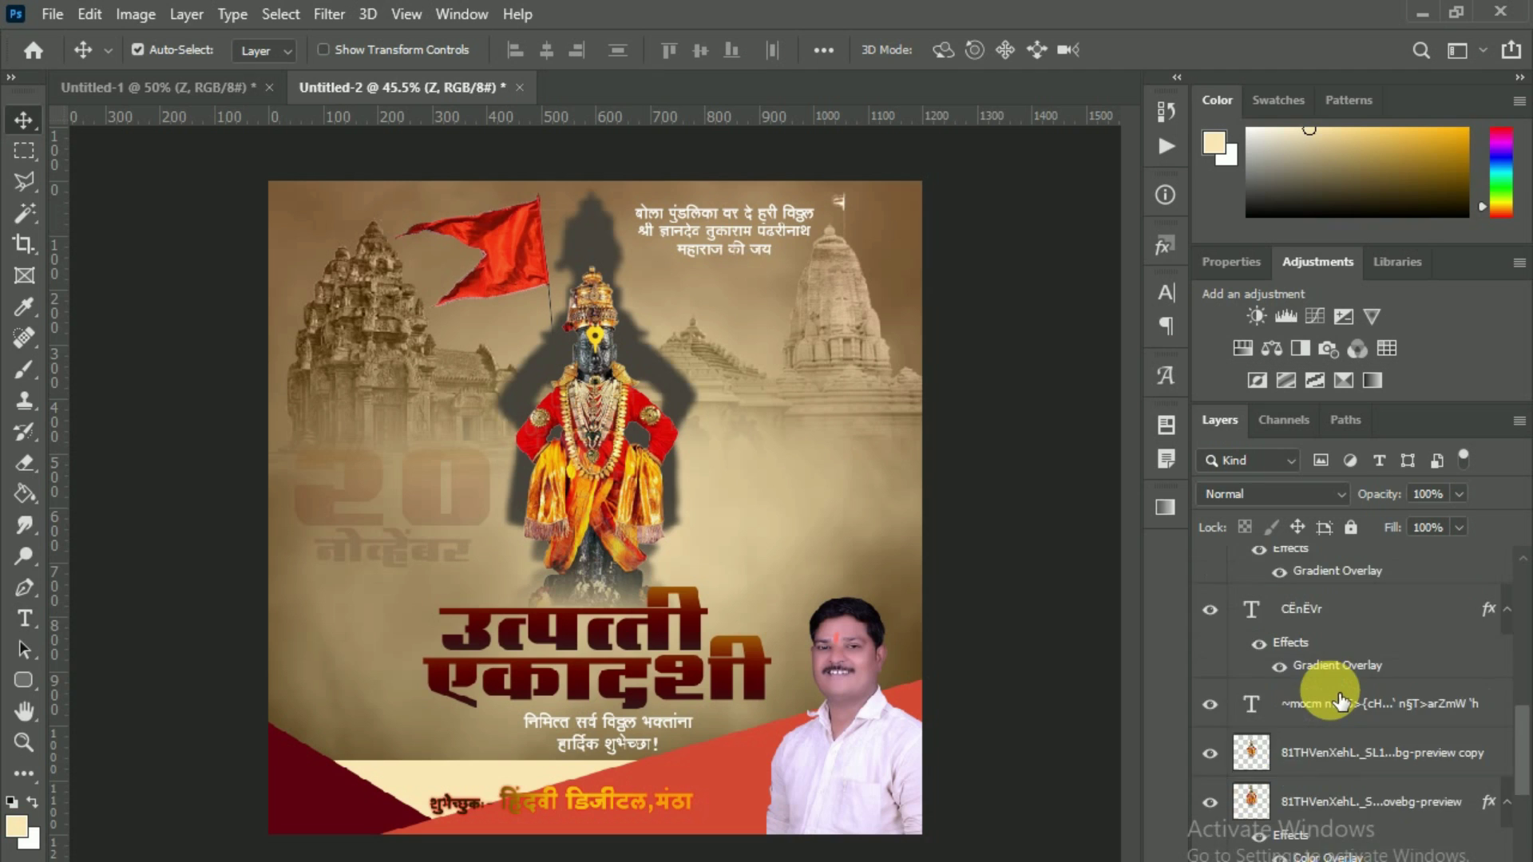
scroll(1341, 703, up, 4)
click(1306, 608)
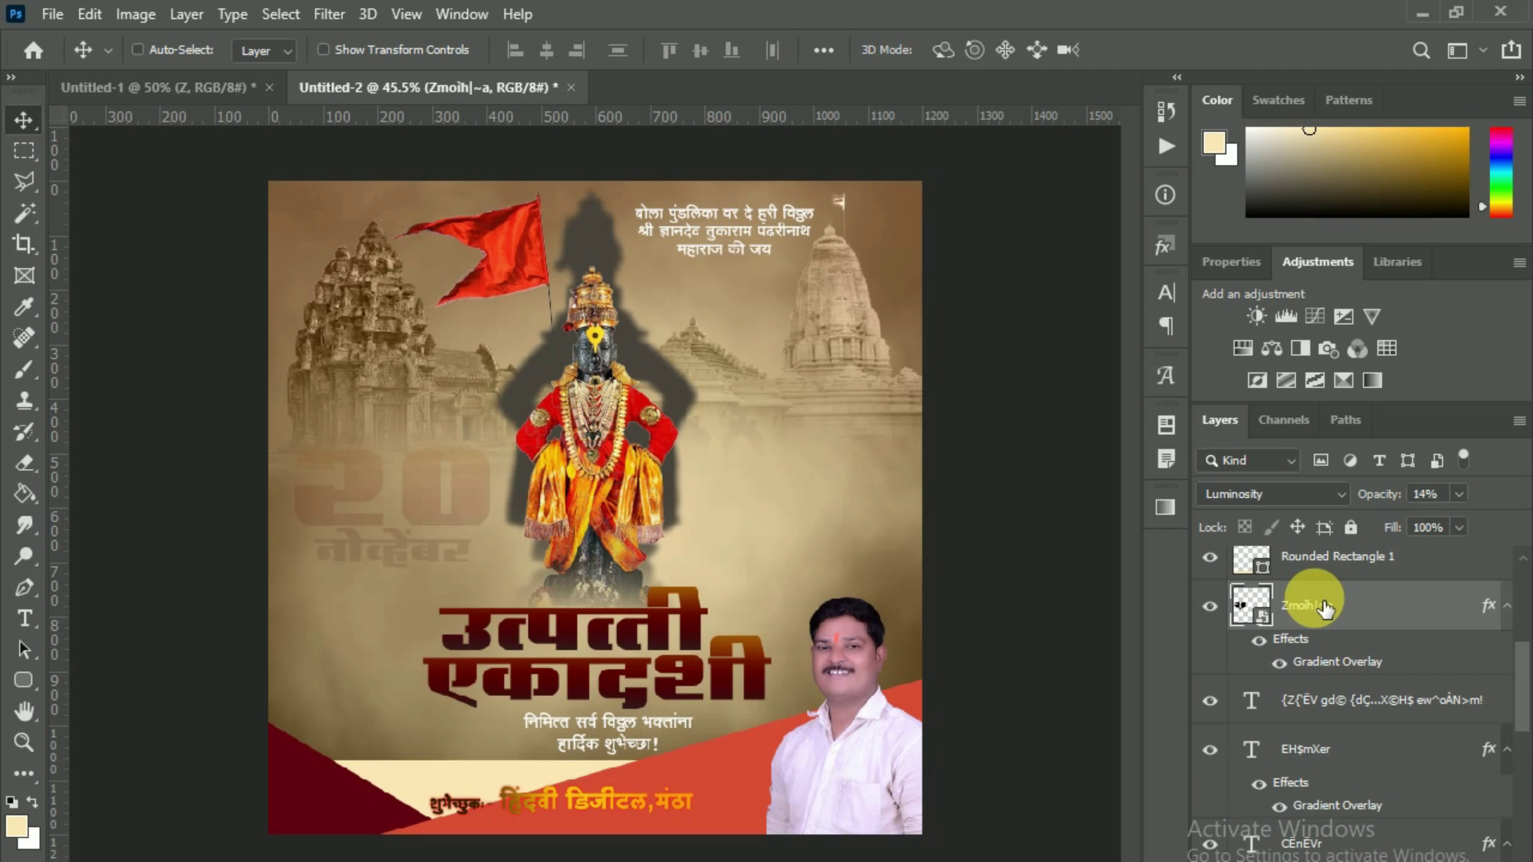
key(ctrl+j)
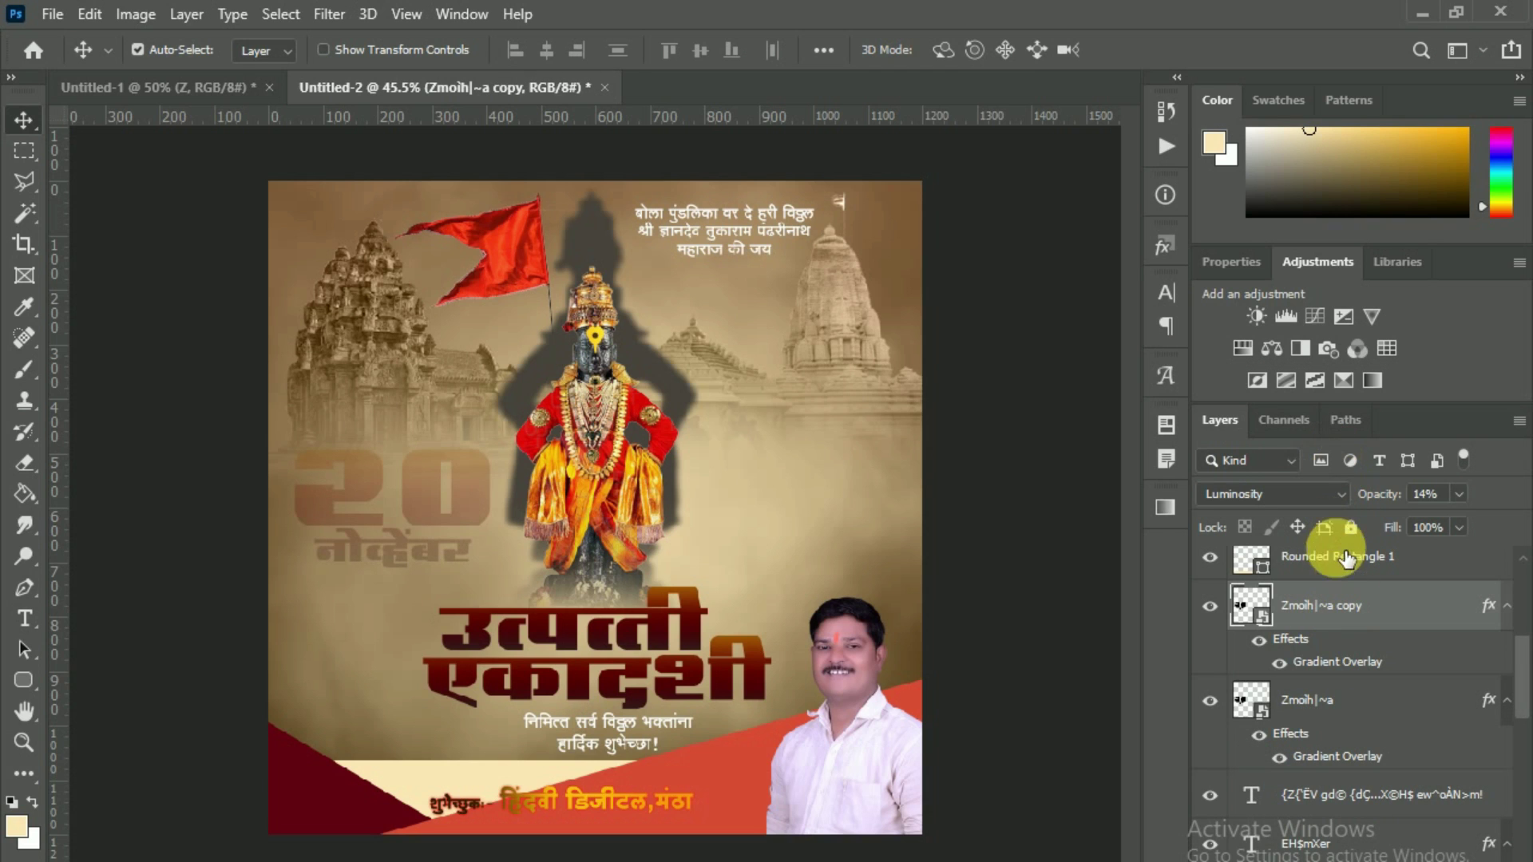
key(ctrl+t)
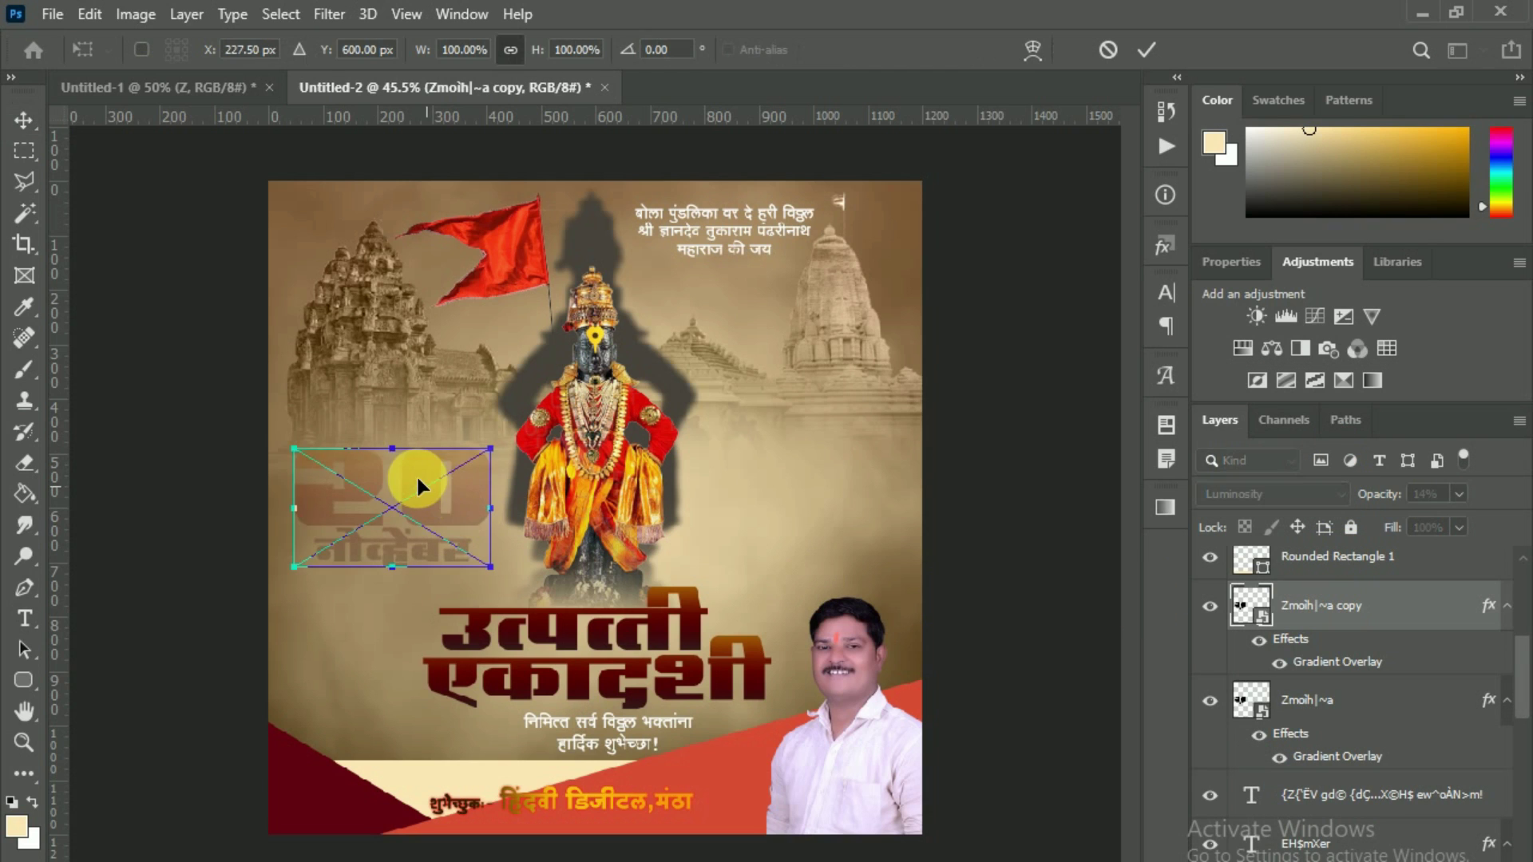
drag(417, 487, 830, 487)
key(Return)
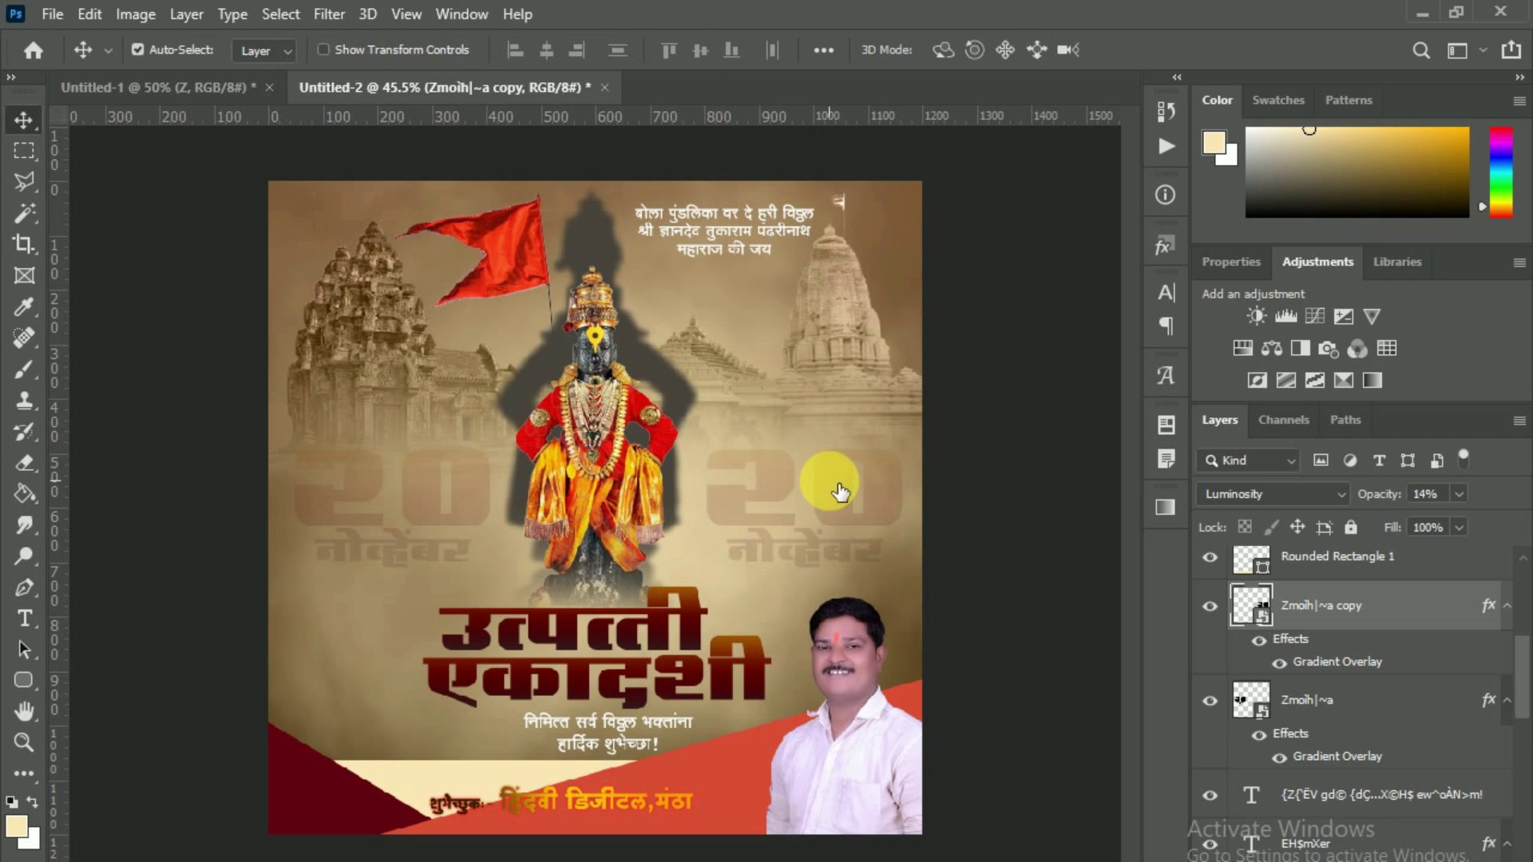
scroll(533, 560, down, 1)
scroll(533, 561, down, 1)
scroll(533, 560, up, 1)
scroll(534, 560, up, 1)
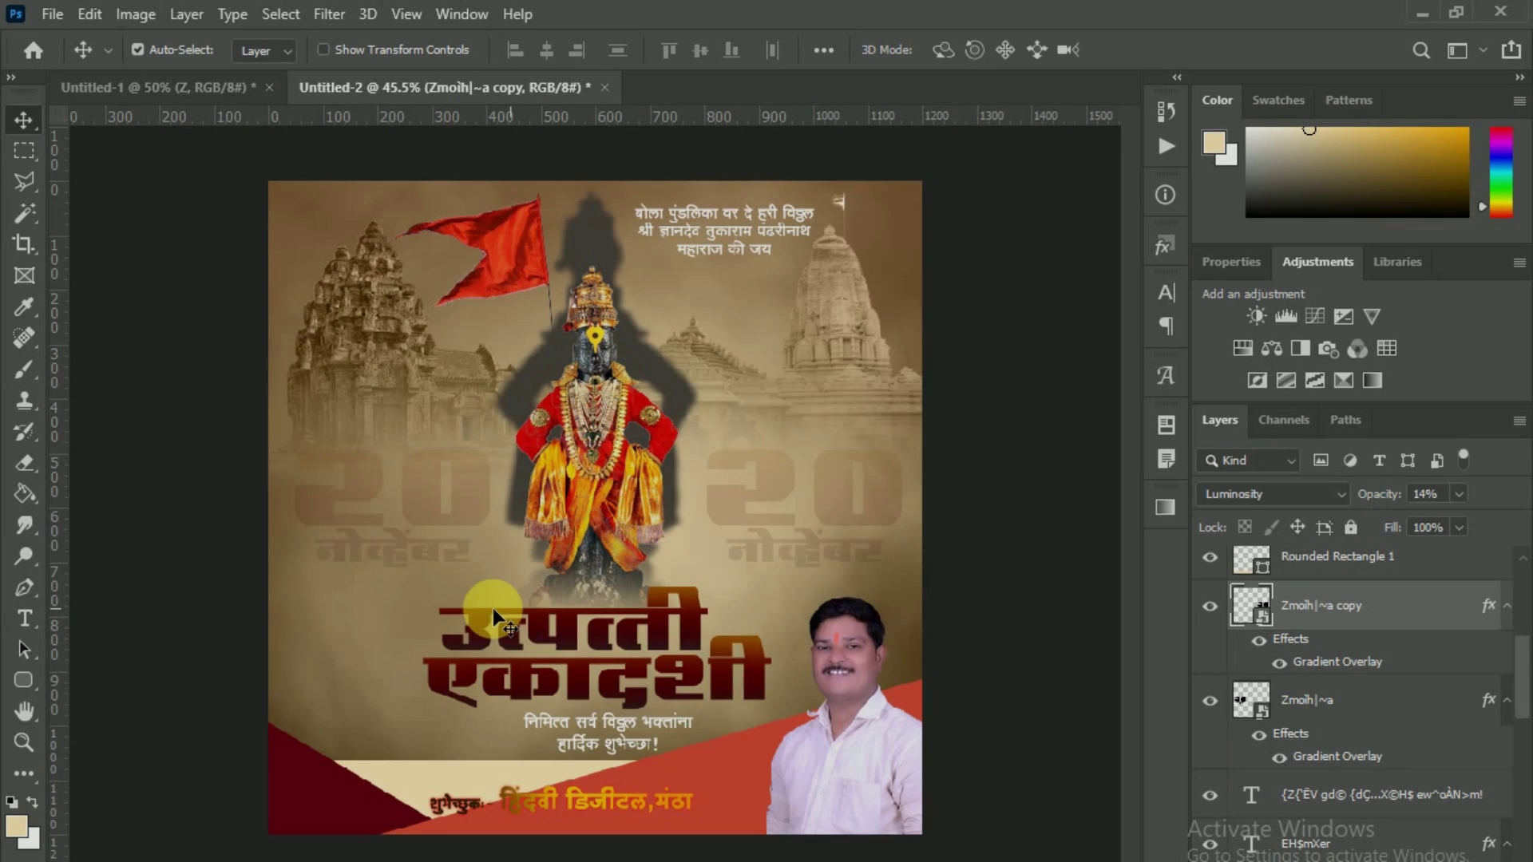